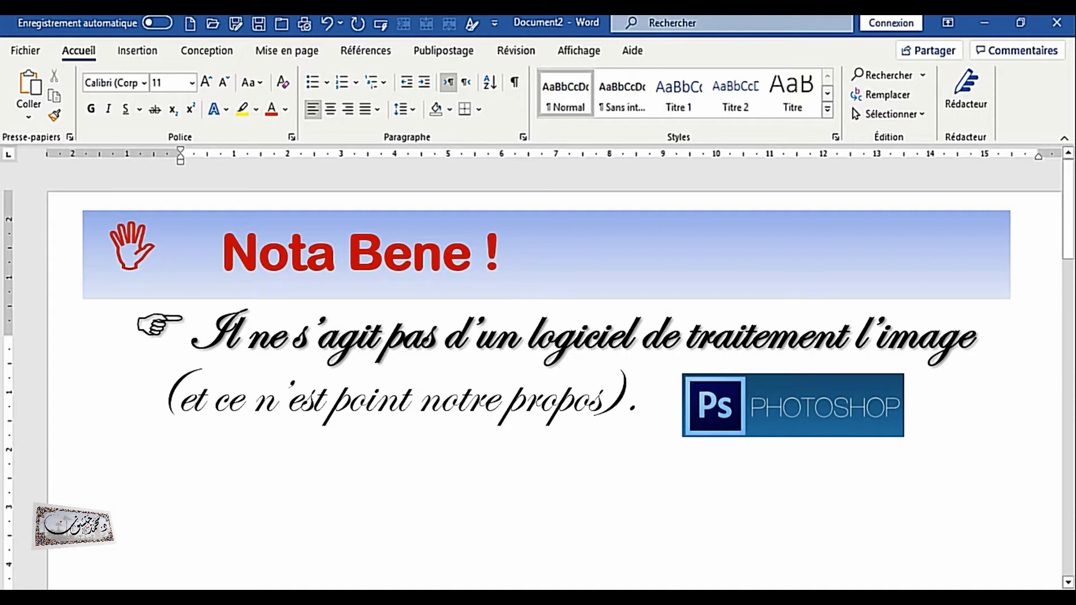
left_click(559, 392)
left_click(559, 392)
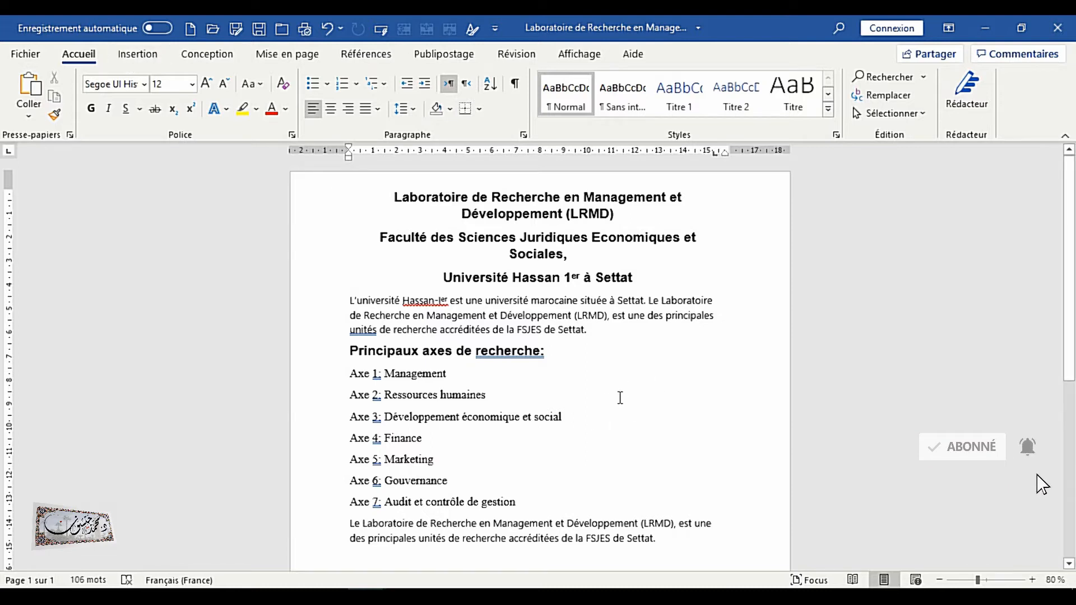
Insert an empty paragraph above the 'Principaux axes de recherche:' heading and place the cursor in it
left_click(619, 400)
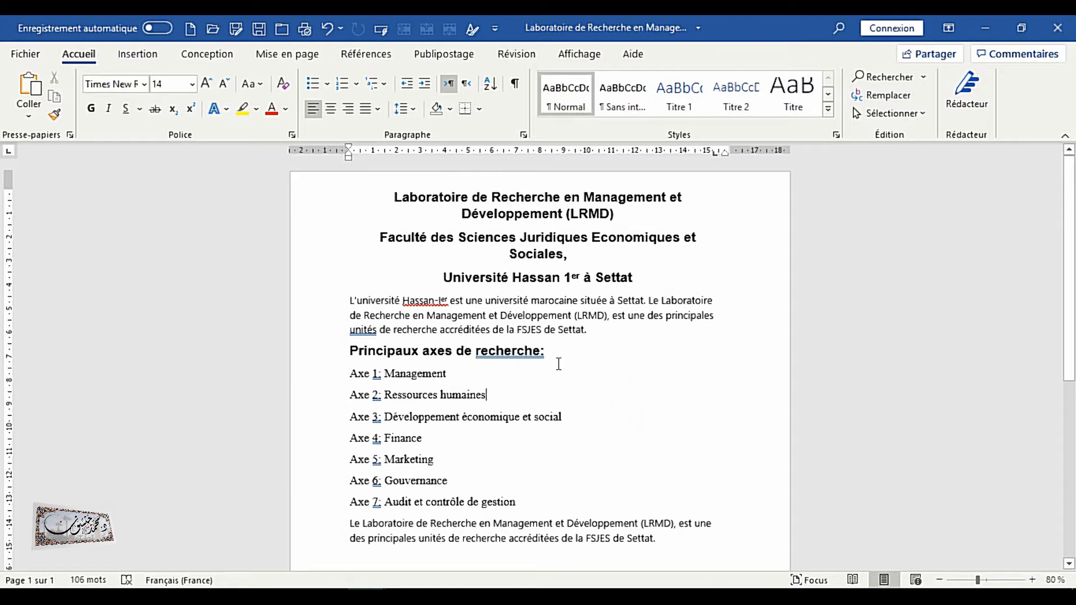
left_click(350, 350)
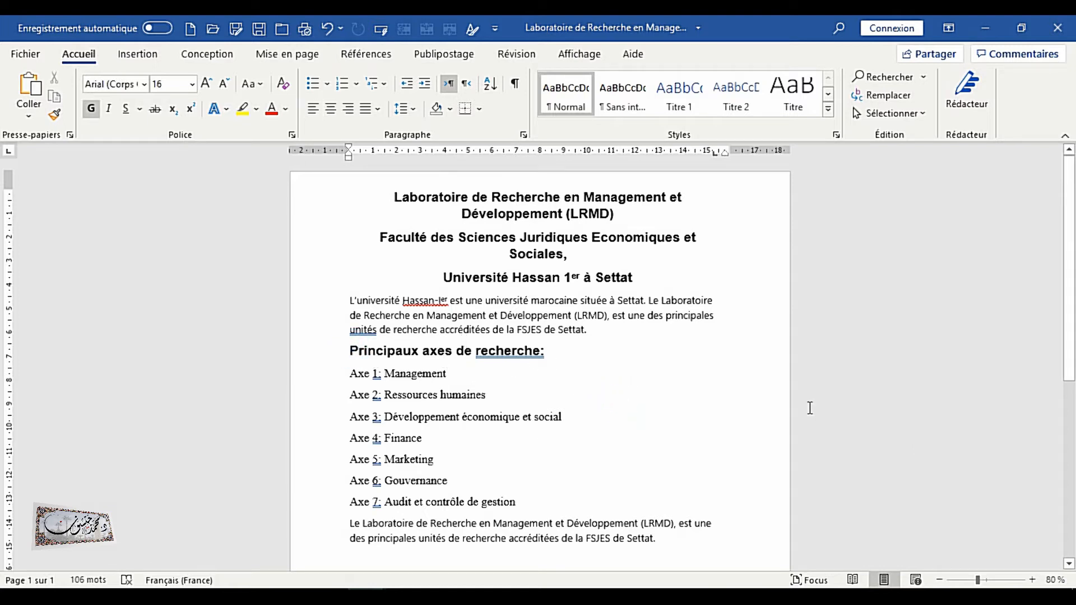
key("Return")
left_click(407, 352)
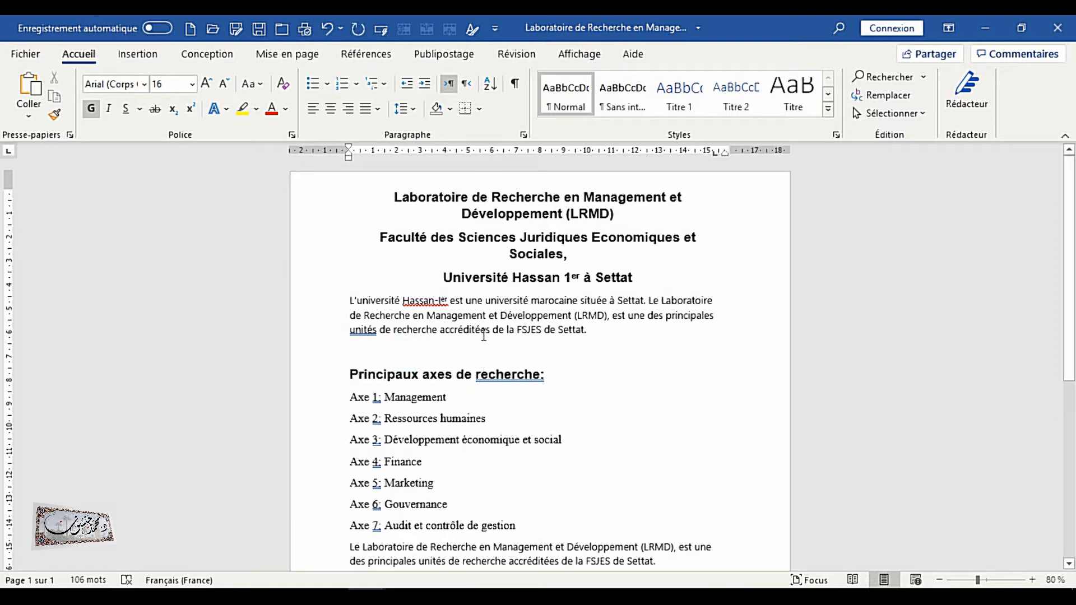
Insert the LRMD picture from the 'photos à traiter pr l'ex' folder on this computer into the empty paragraph
left_click(137, 53)
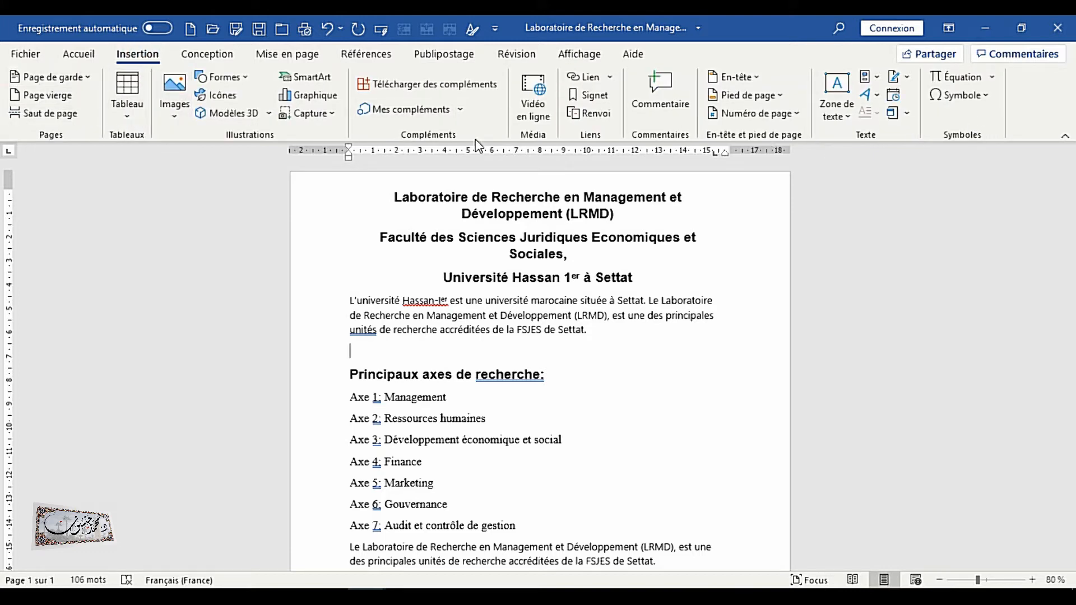
left_click(175, 111)
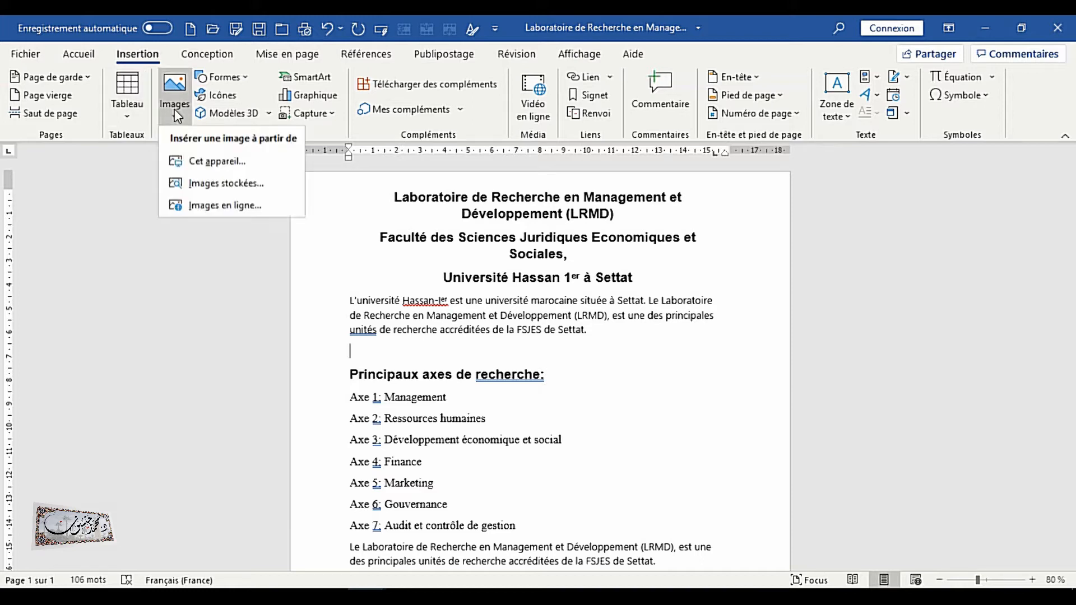
left_click(202, 162)
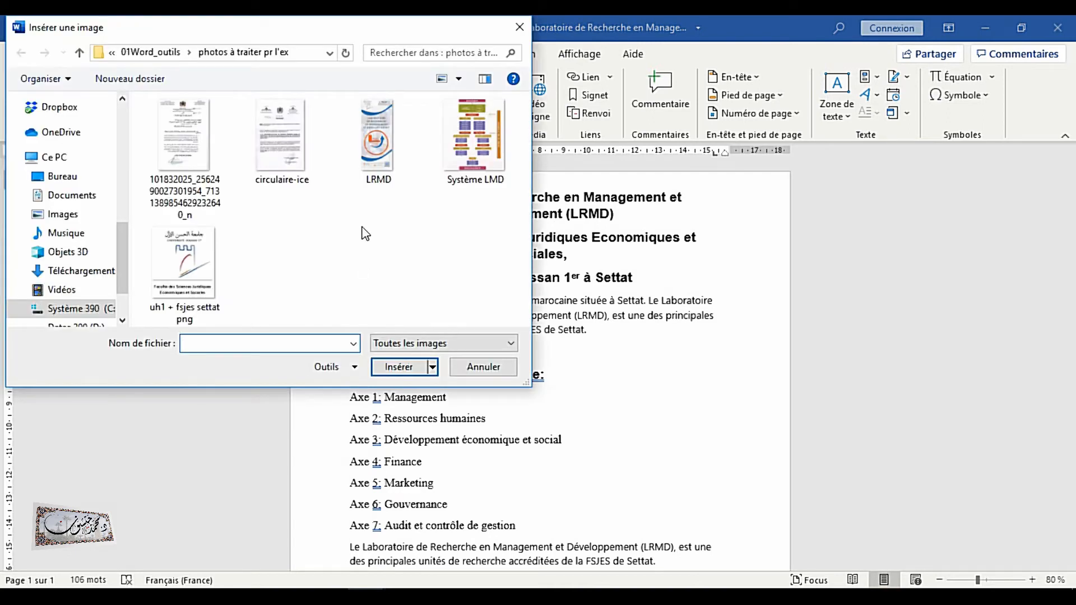
left_click(388, 162)
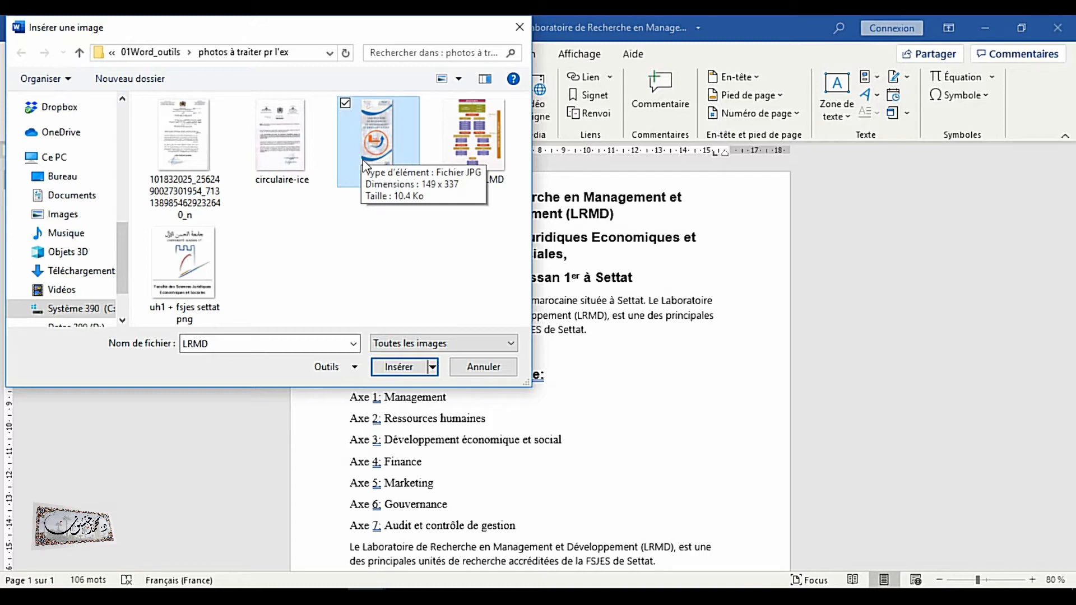
left_click(400, 367)
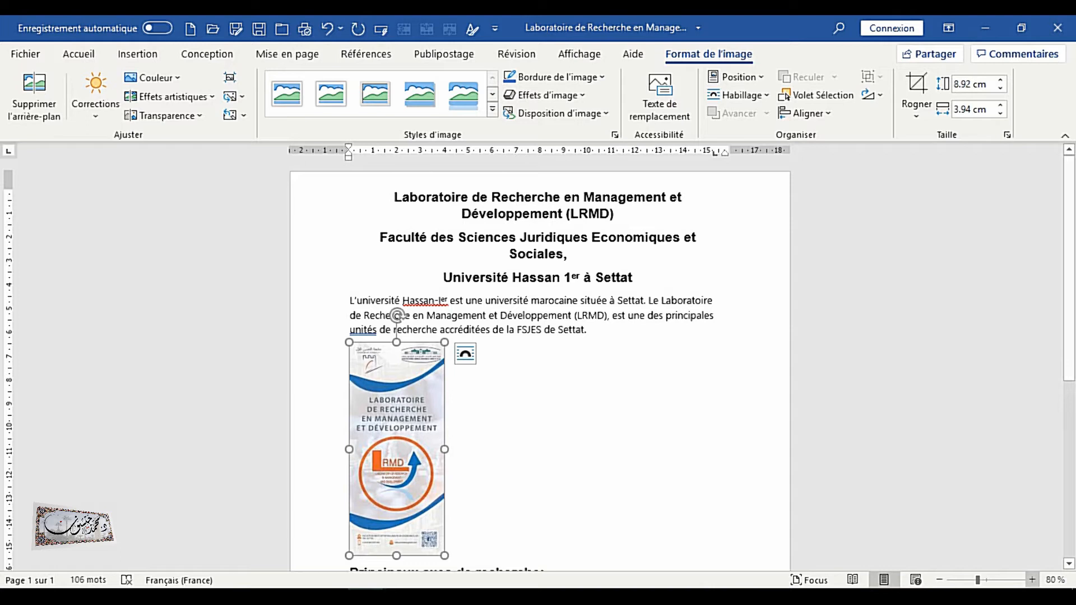
Switch the document's page orientation to landscape (Paysage)
left_click(1033, 581)
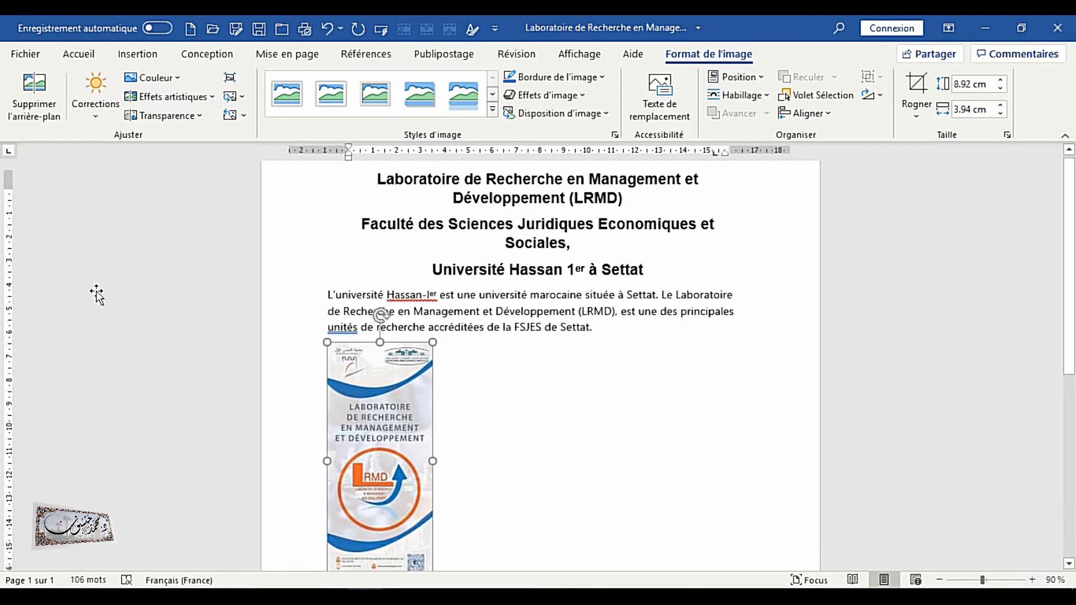
left_click(281, 54)
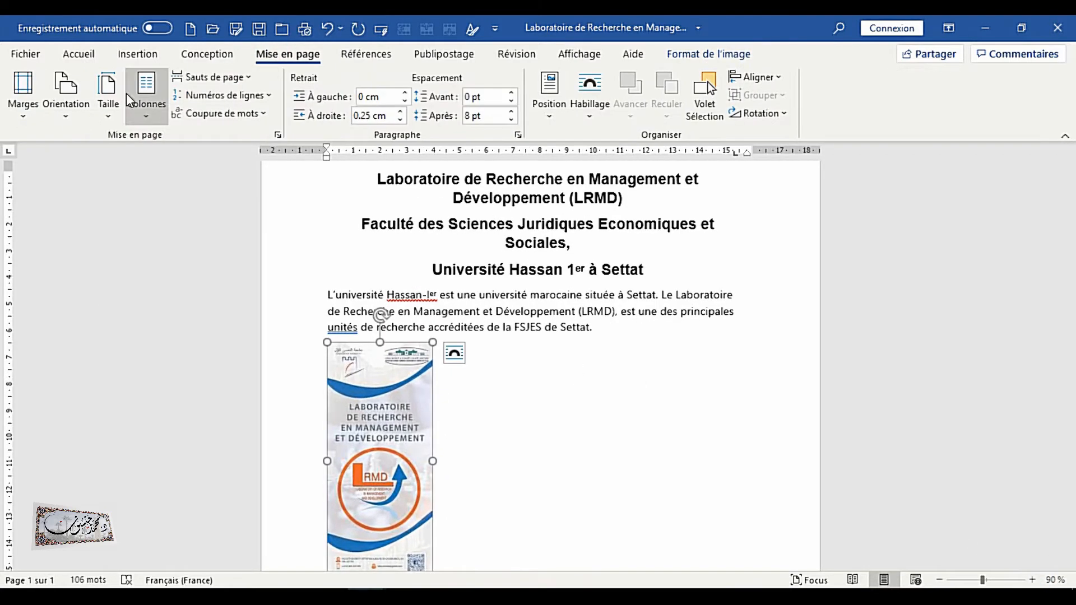
left_click(67, 115)
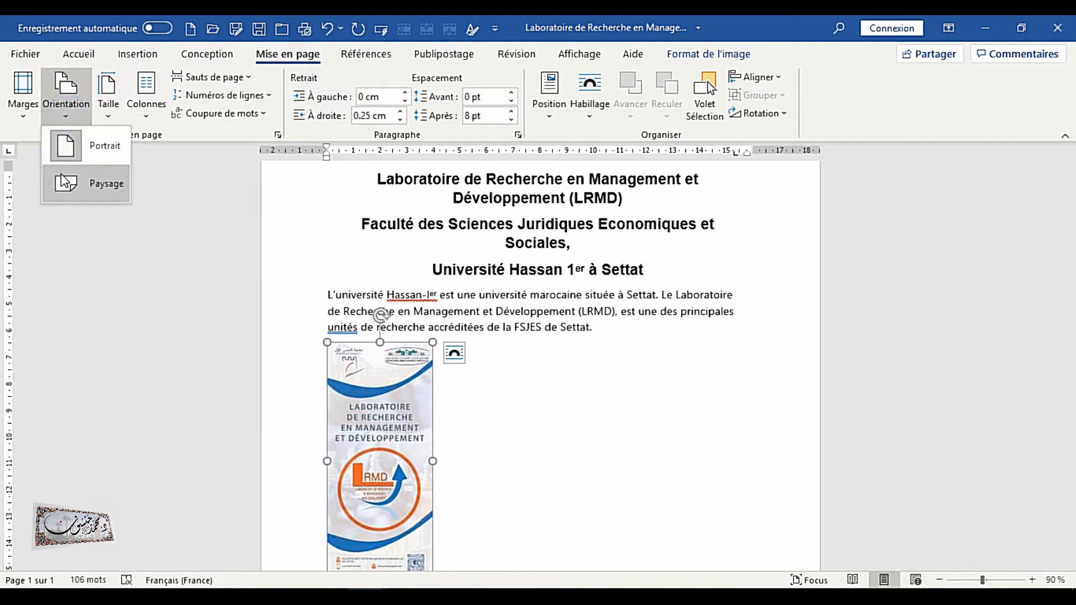
left_click(63, 178)
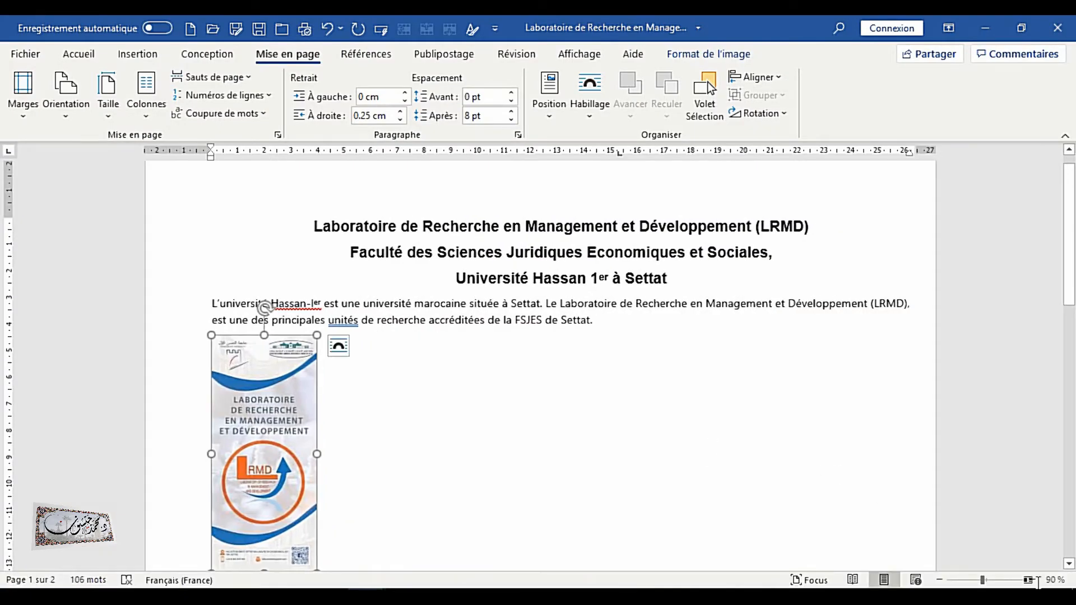
left_click(939, 581)
left_click(940, 581)
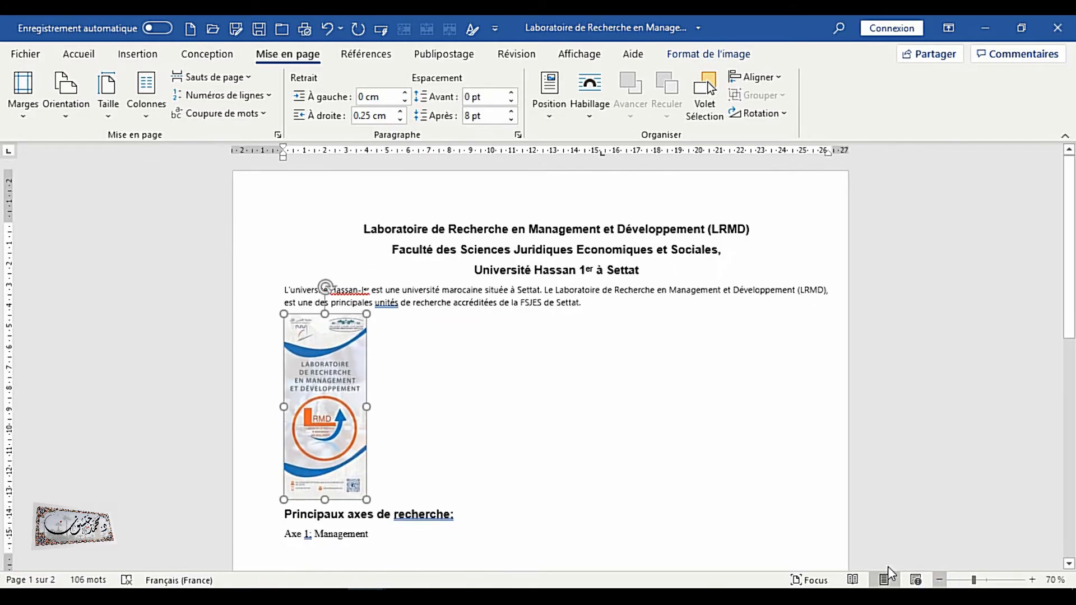
left_click(62, 120)
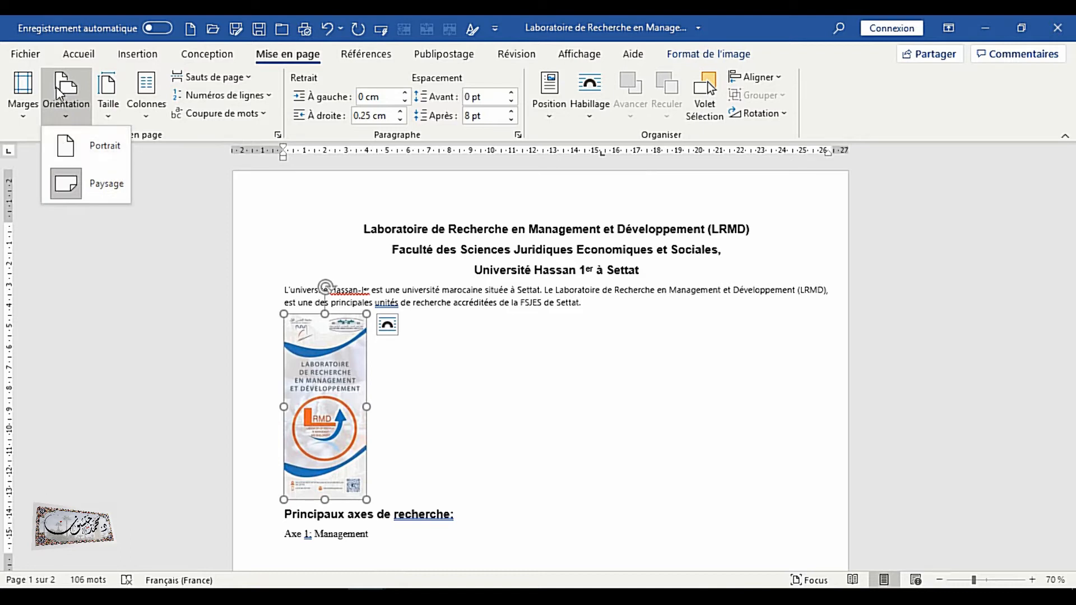
left_click(604, 314)
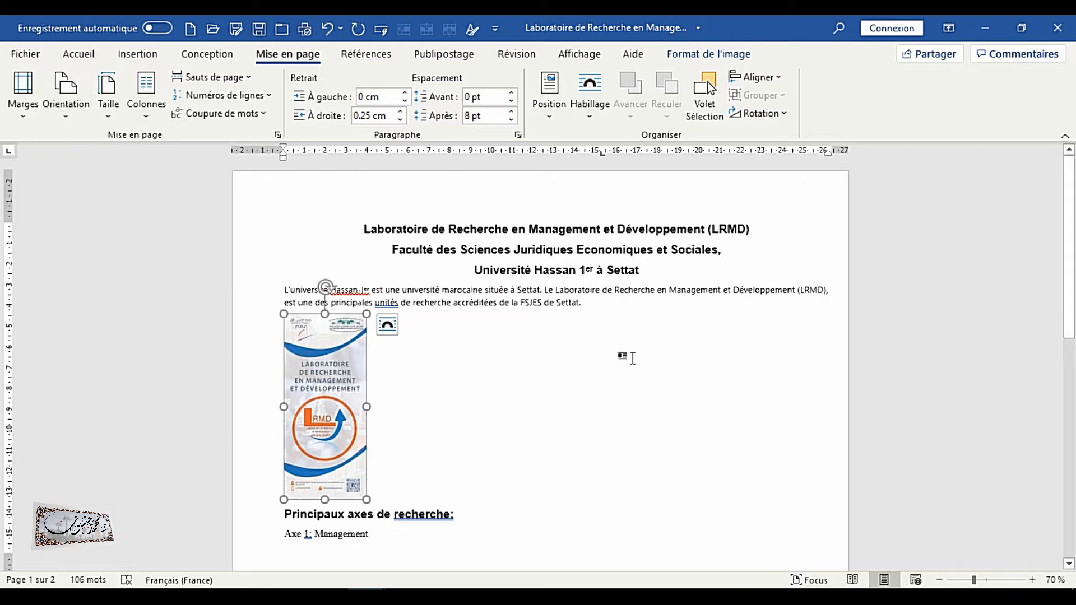
scroll(542, 338, "down", 1)
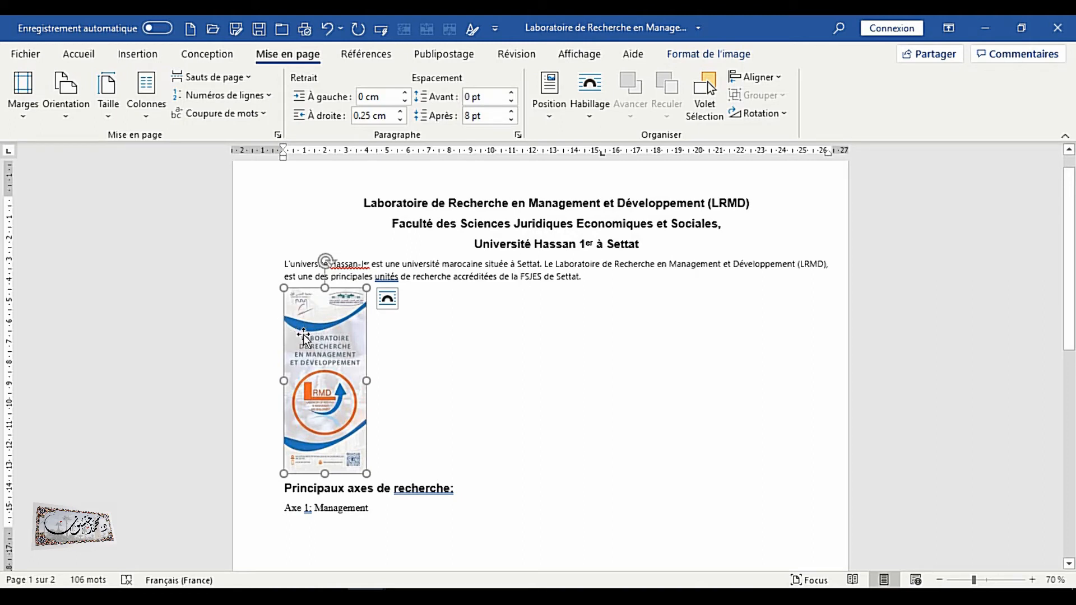
left_click(83, 54)
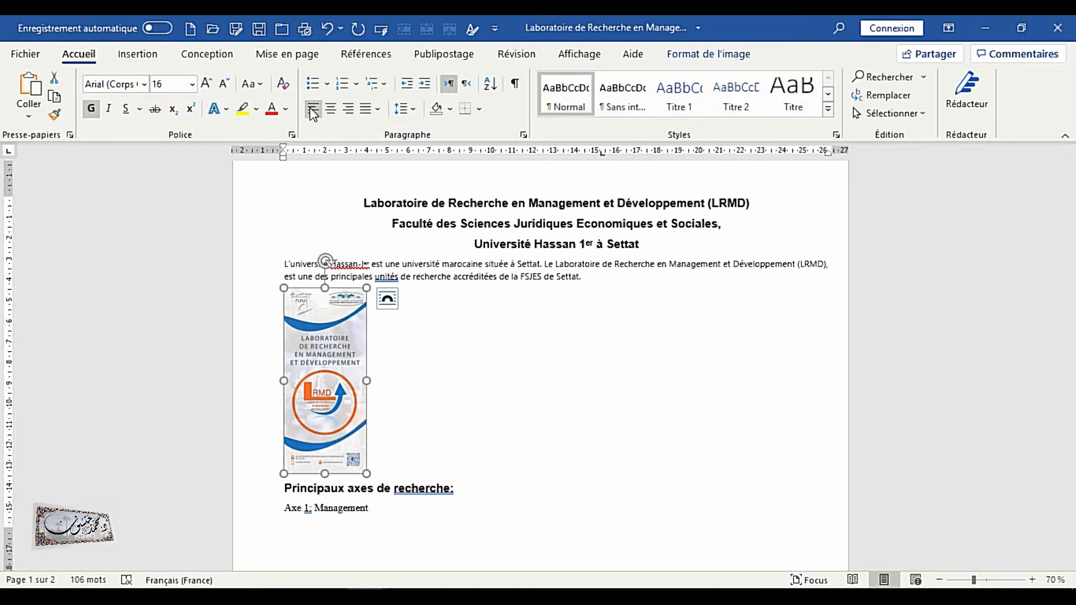
left_click(386, 304)
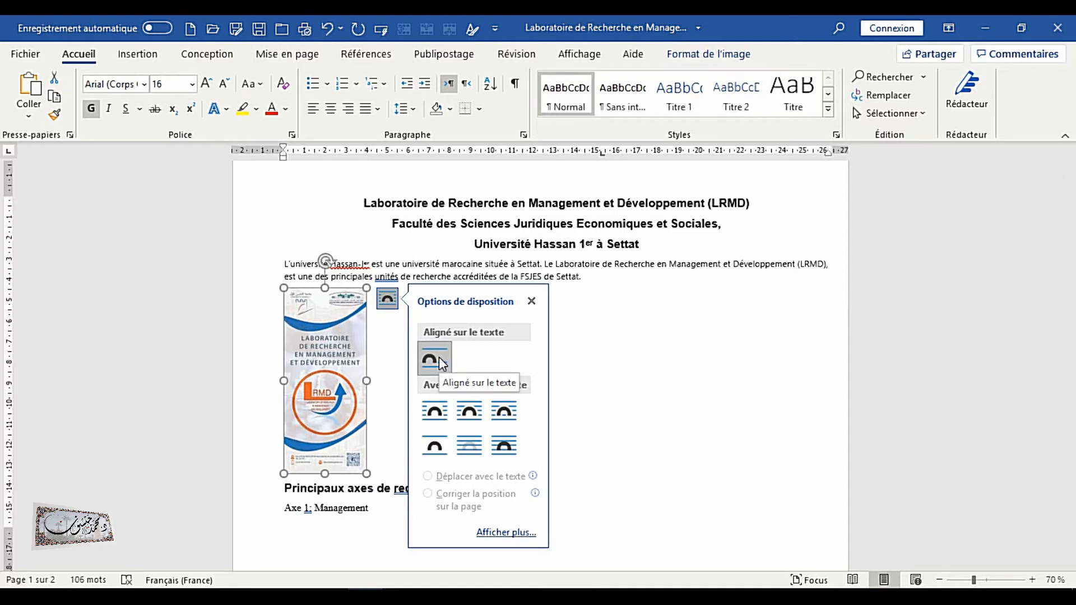
left_click_drag(342, 348, 542, 352)
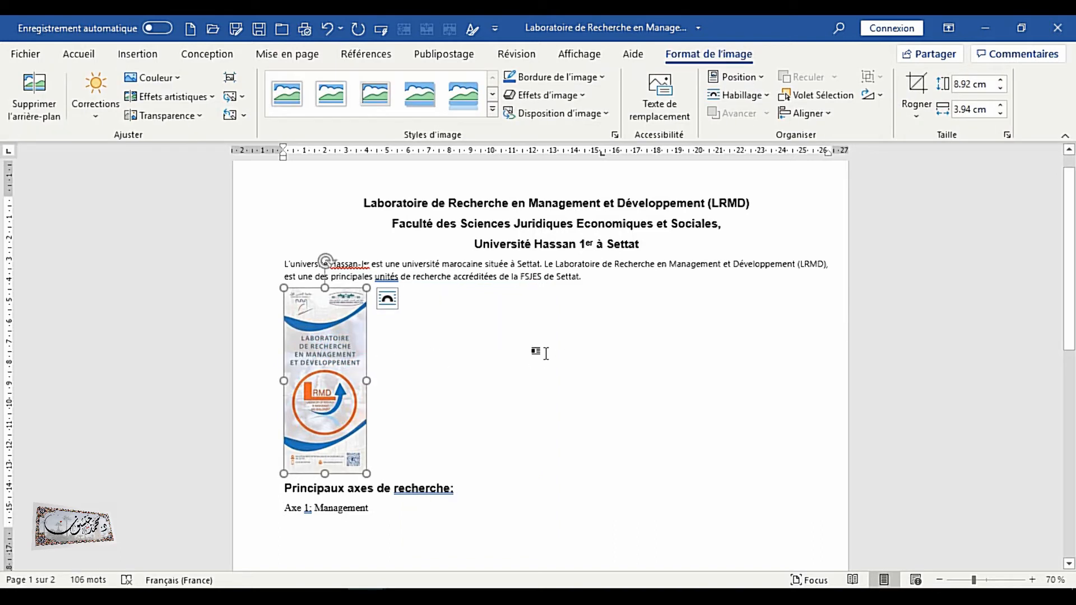
Try centre and right alignment on the image's paragraph before restoring left alignment
left_click(86, 59)
left_click(331, 111)
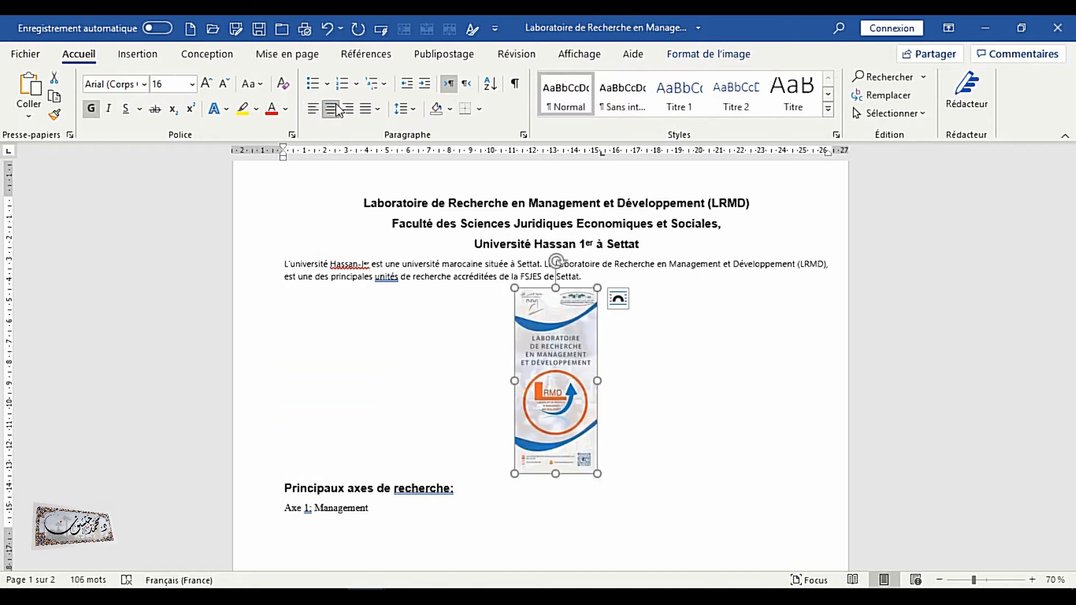
left_click(350, 112)
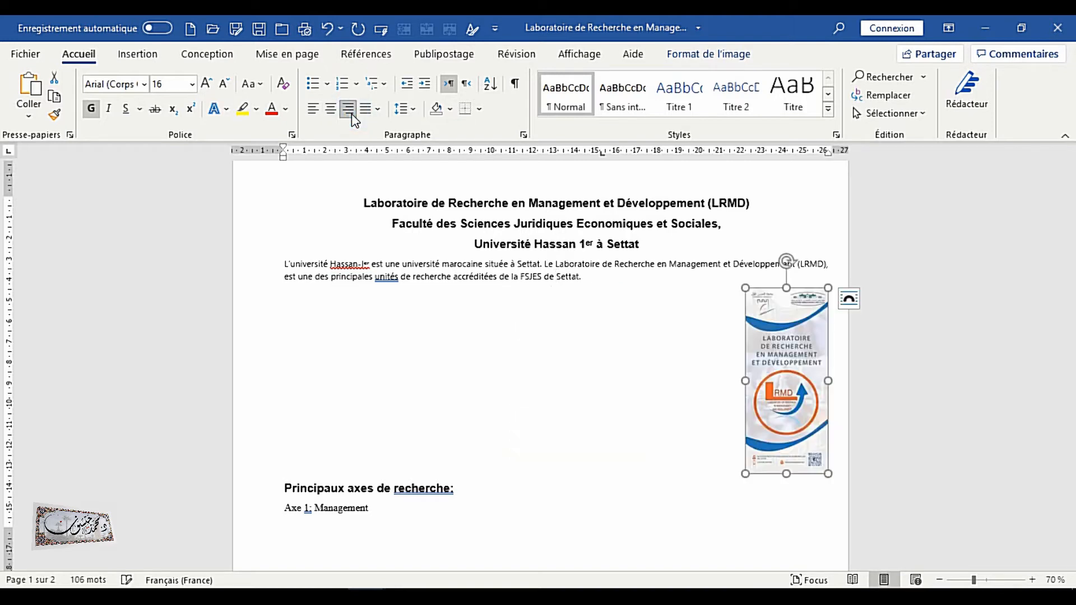
left_click(313, 108)
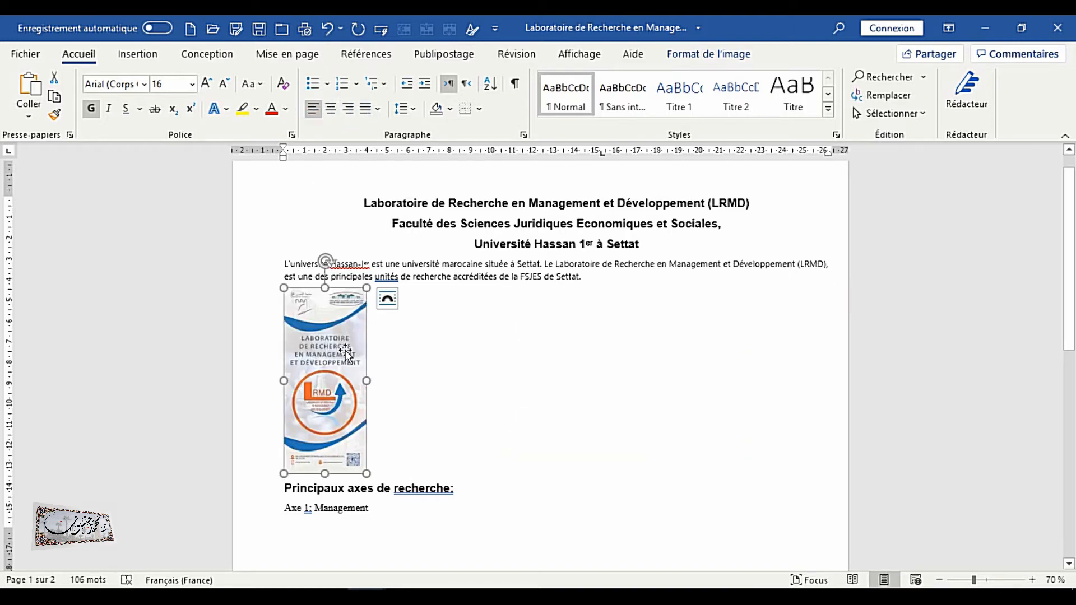
Set the image's text wrapping to Encadré
left_click(389, 300)
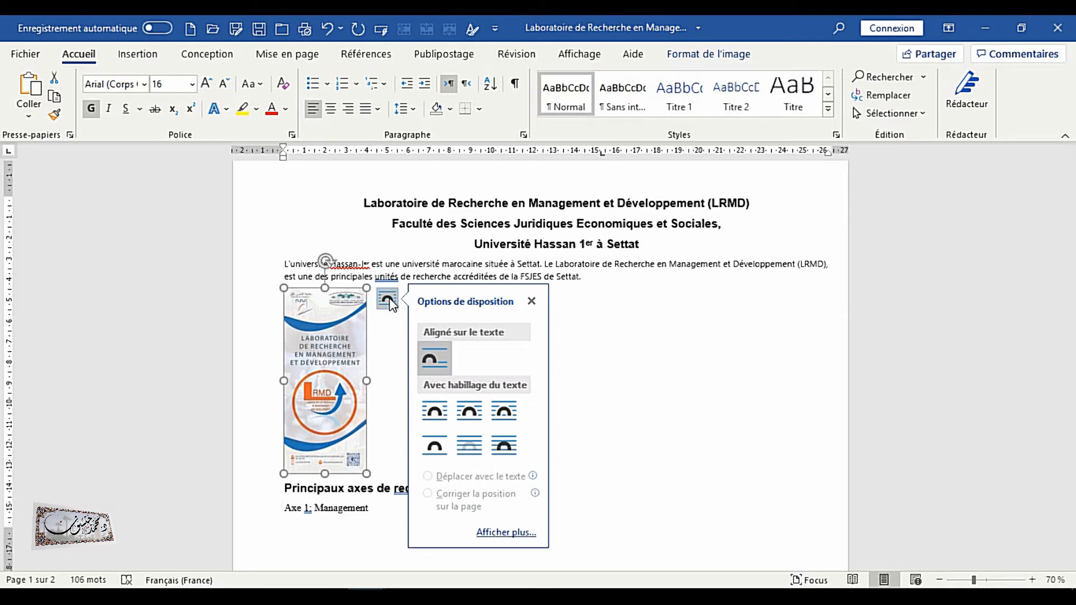
left_click(436, 413)
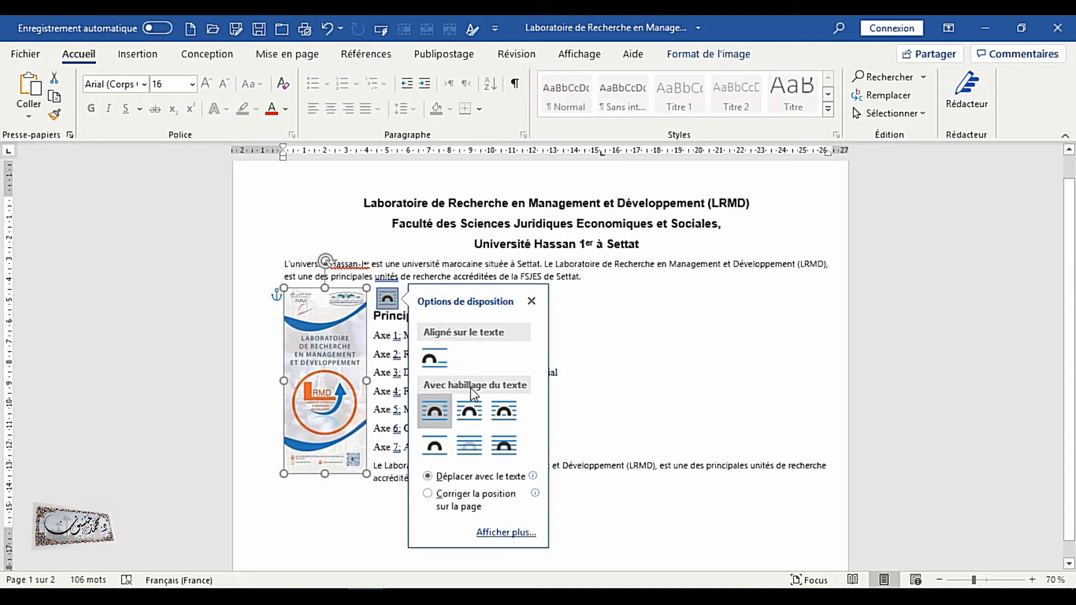
Move the image across the page to its right edge beside the headings
left_click_drag(312, 367, 575, 343)
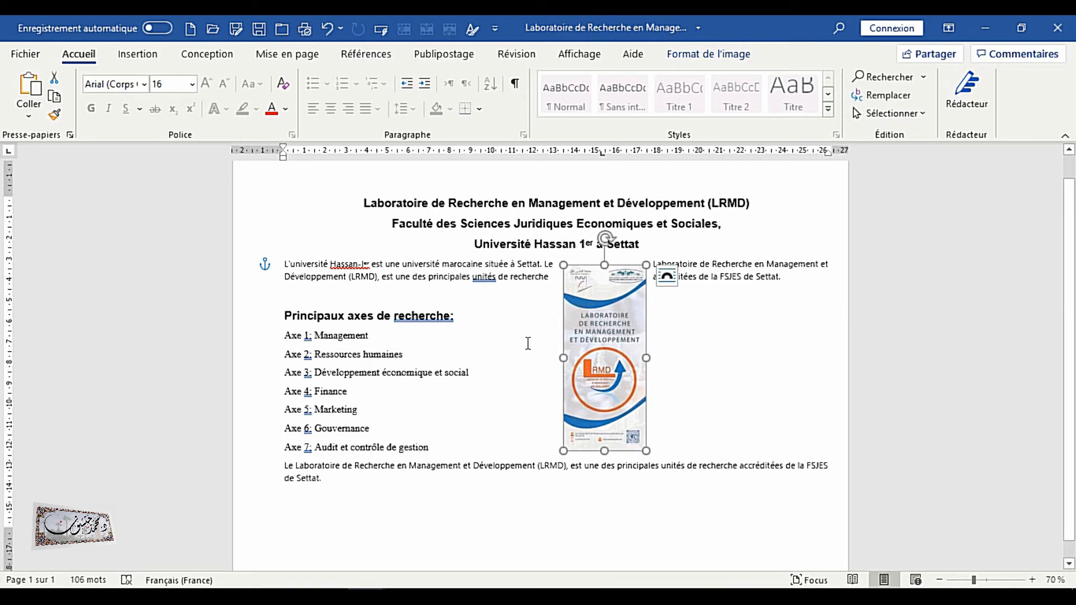
left_click_drag(619, 336, 791, 309)
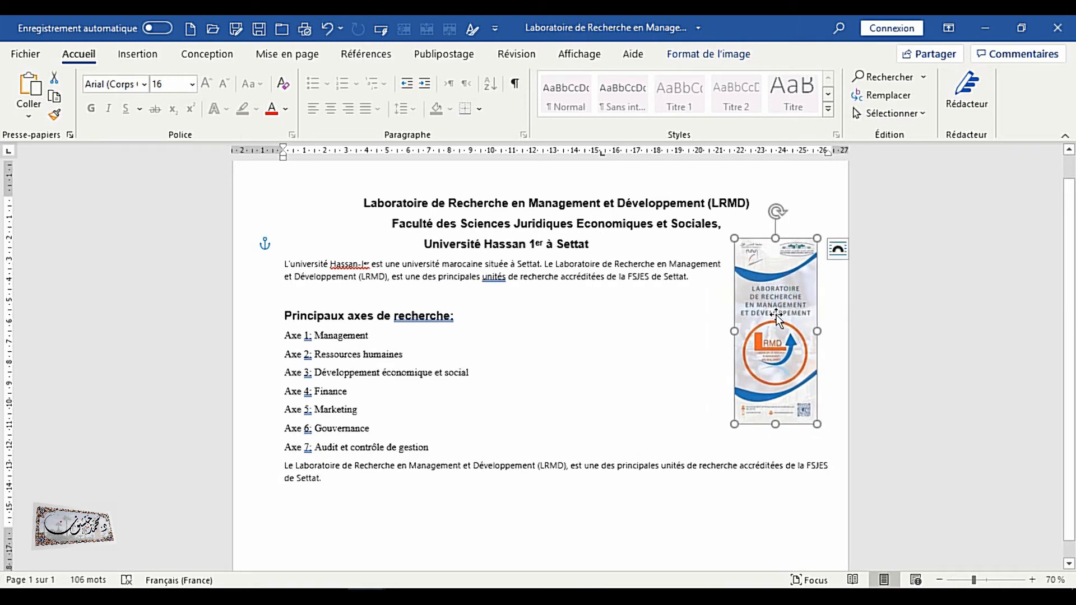
Select all the text and drag its right indent in to about 15 cm to narrow the column
left_click_drag(366, 204, 626, 501)
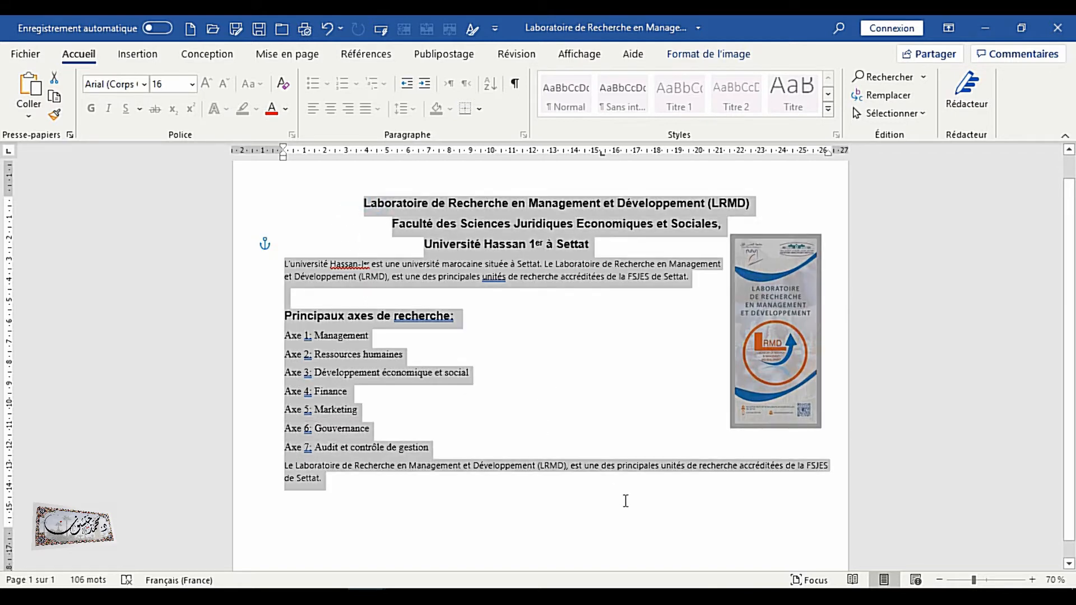
mouse_move(828, 154)
left_mouse_down()
mouse_move(773, 167)
mouse_move(592, 161)
left_mouse_up()
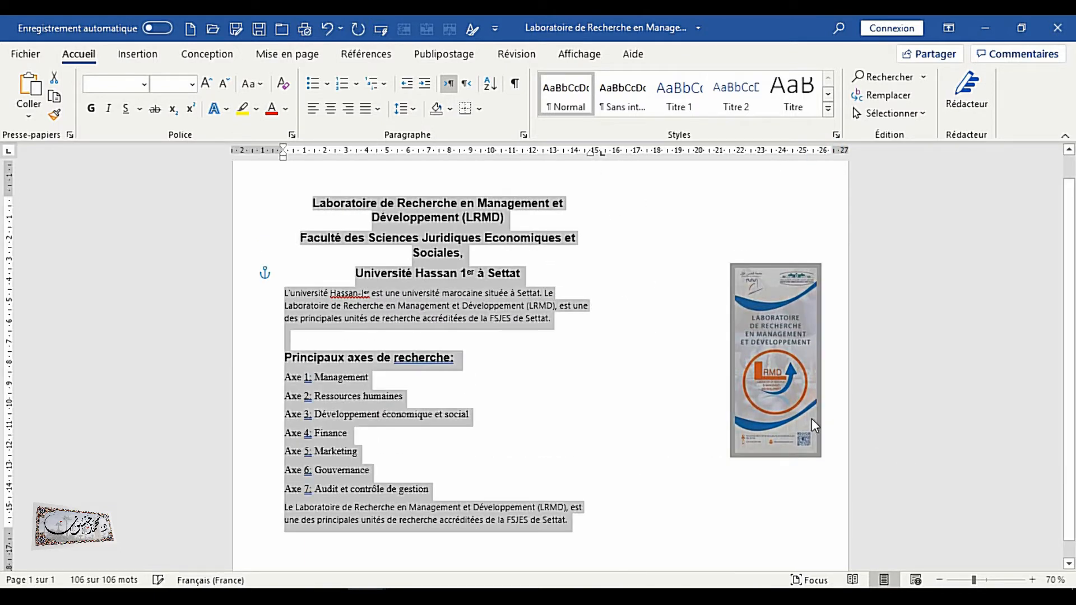
Move the image beside the narrowed text column and enlarge it from its lower corner
left_click(766, 392)
left_click_drag(769, 331, 626, 302)
left_click_drag(668, 420, 705, 519)
left_click_drag(631, 371, 598, 363)
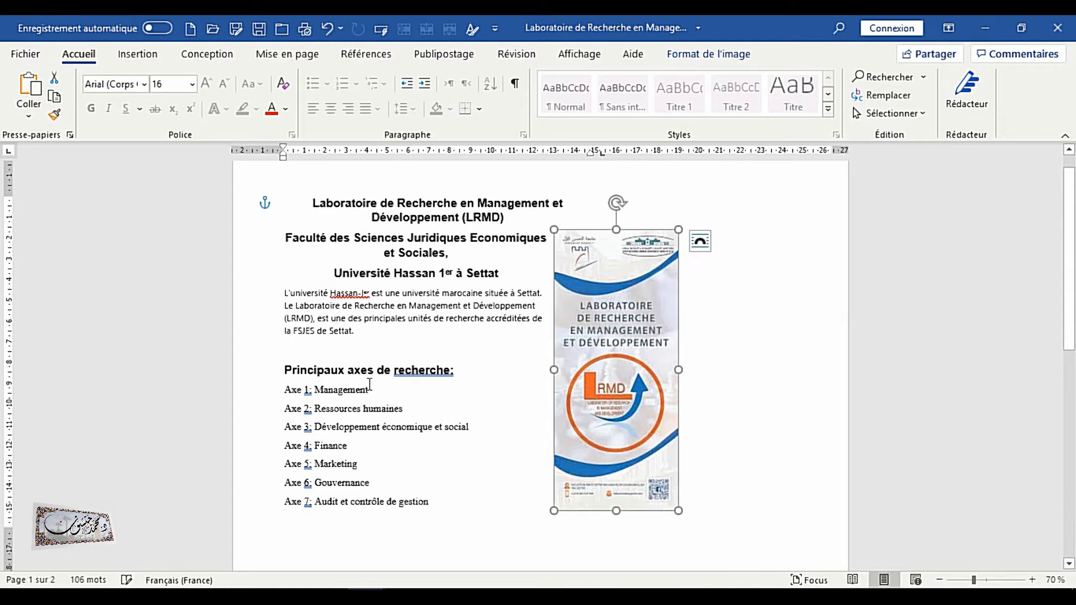
Set the image's wrapping to Rapproché and shift the image slightly left toward the text
left_click(702, 242)
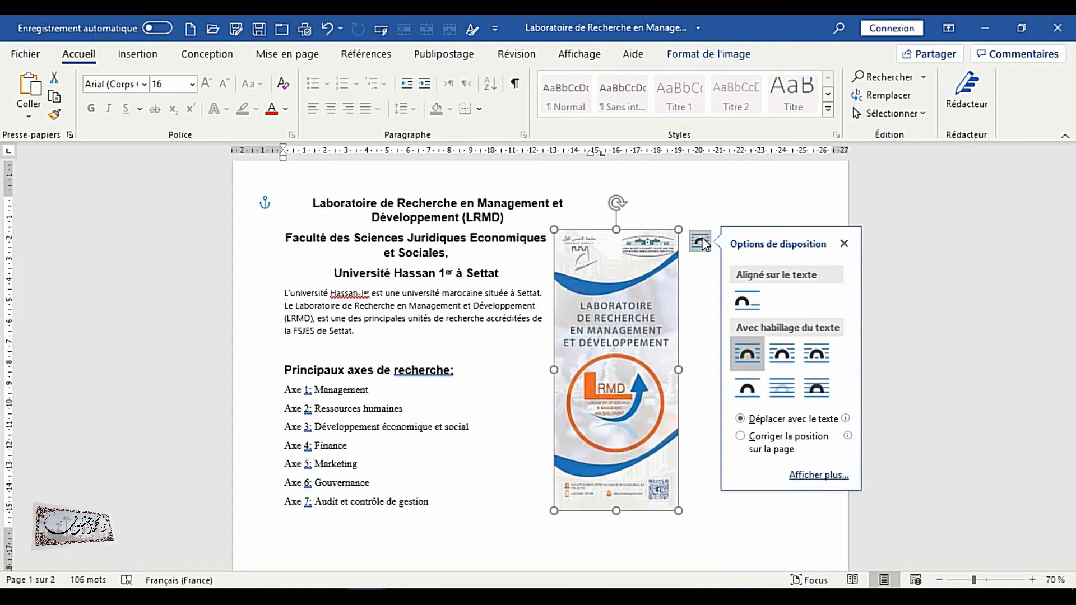
left_click(783, 354)
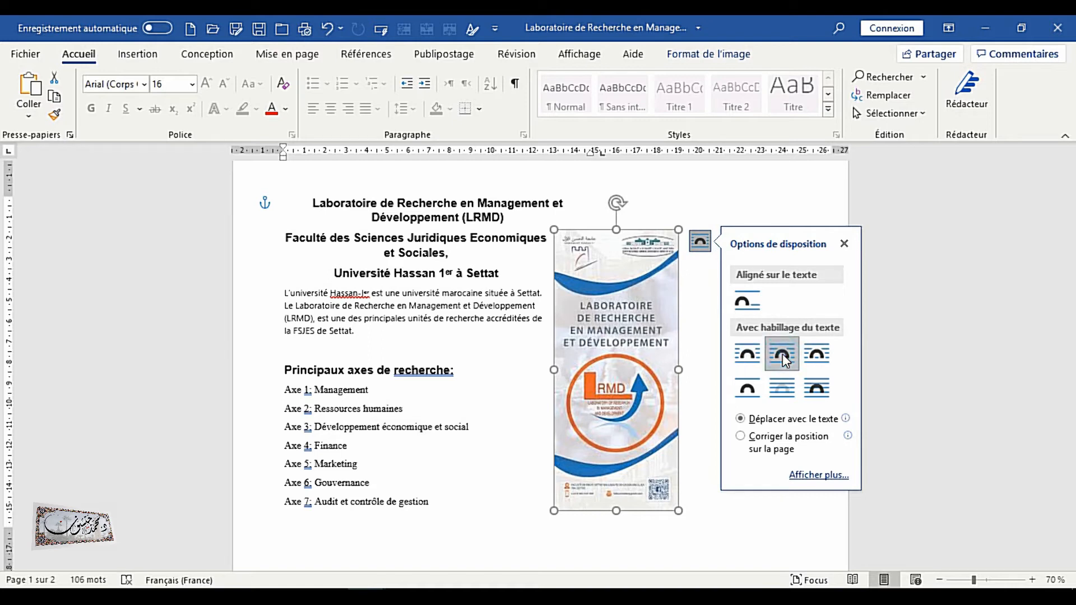
left_click_drag(637, 353, 580, 364)
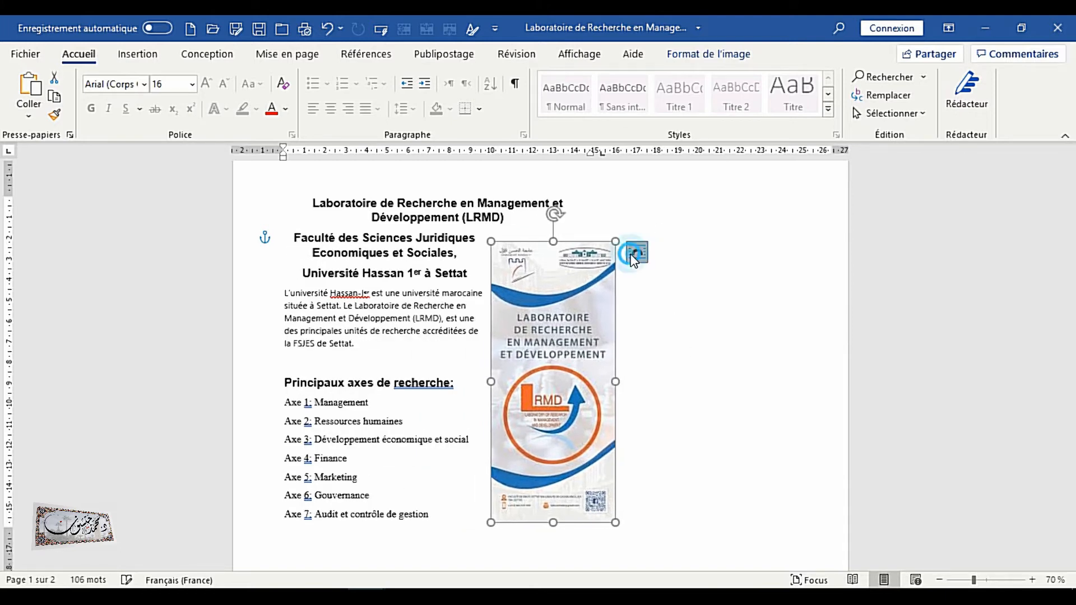
Switch the image's text wrapping to Au travers
left_click(636, 253)
left_click(756, 366)
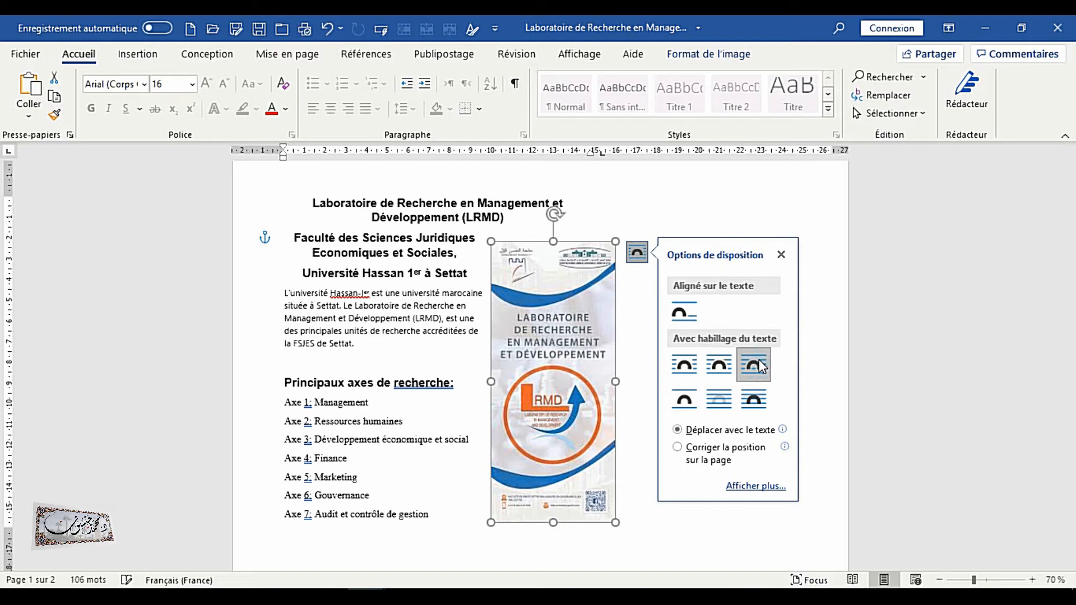
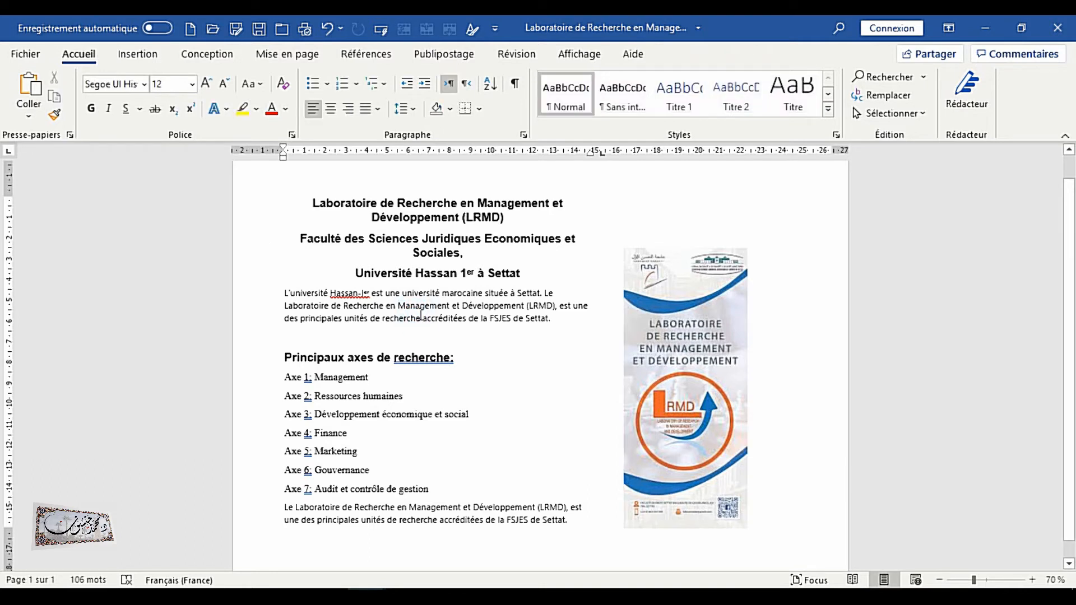
Move the selected logo image left so it sits right beside the narrowed text column
left_click(672, 327)
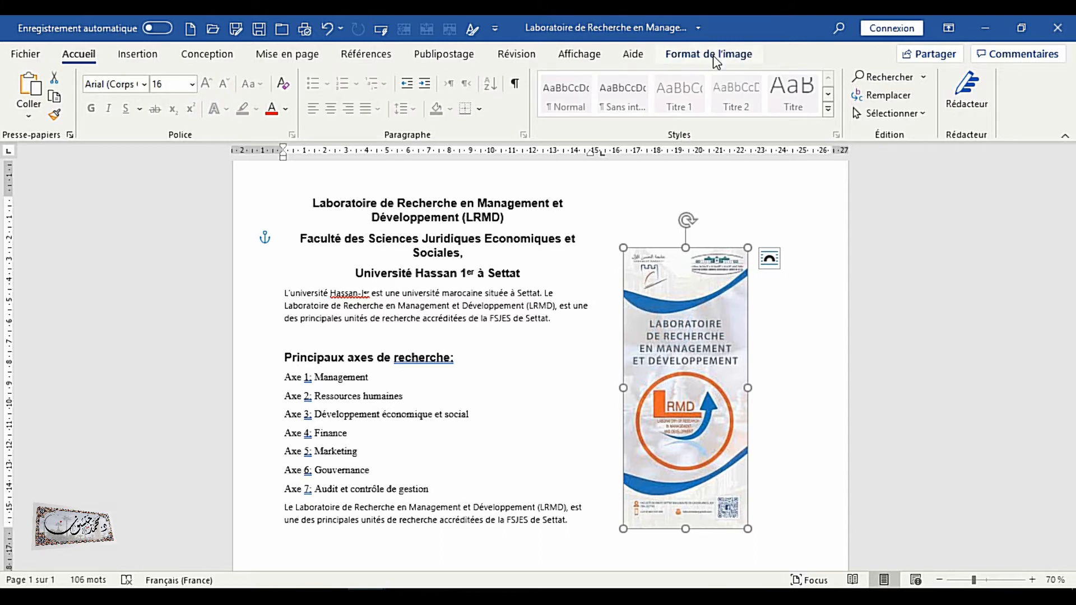
left_click(709, 54)
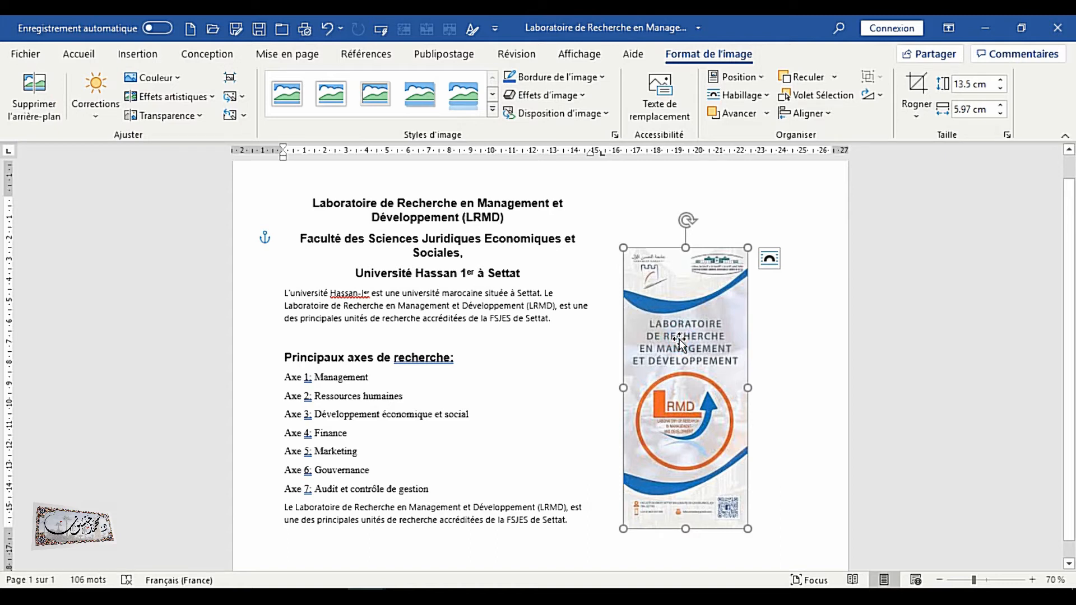
left_click_drag(680, 339, 569, 335)
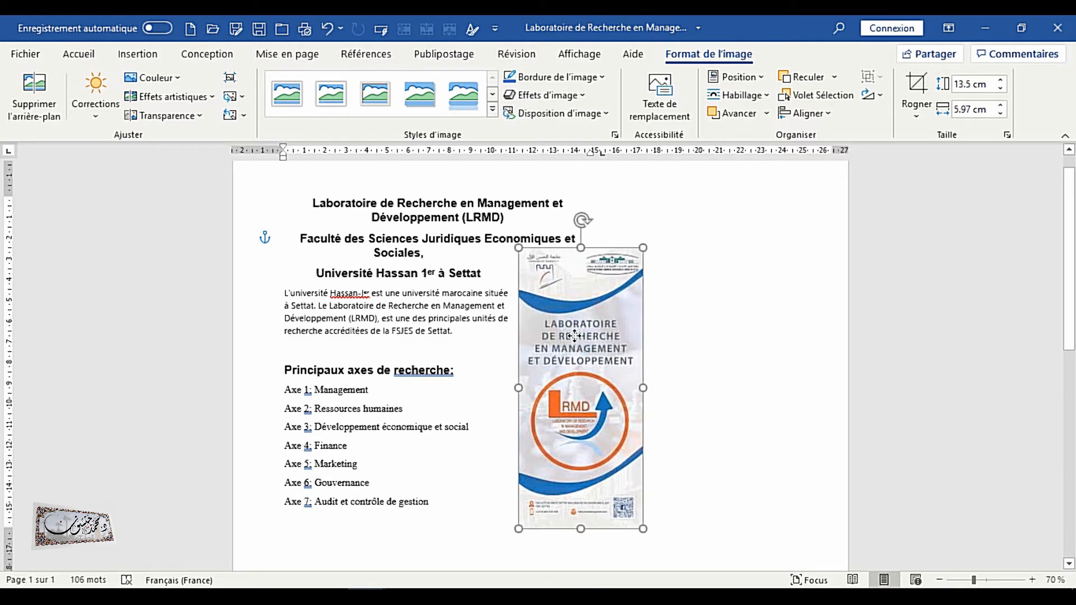
Copy the logo image and paste a duplicate of it into the document
right_click(609, 356)
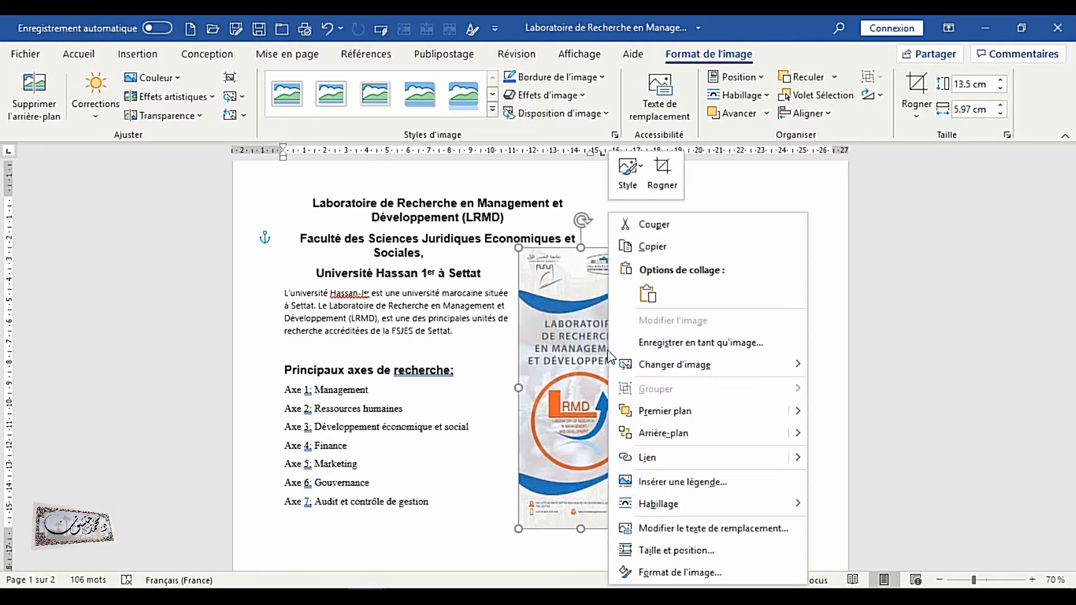
left_click(629, 245)
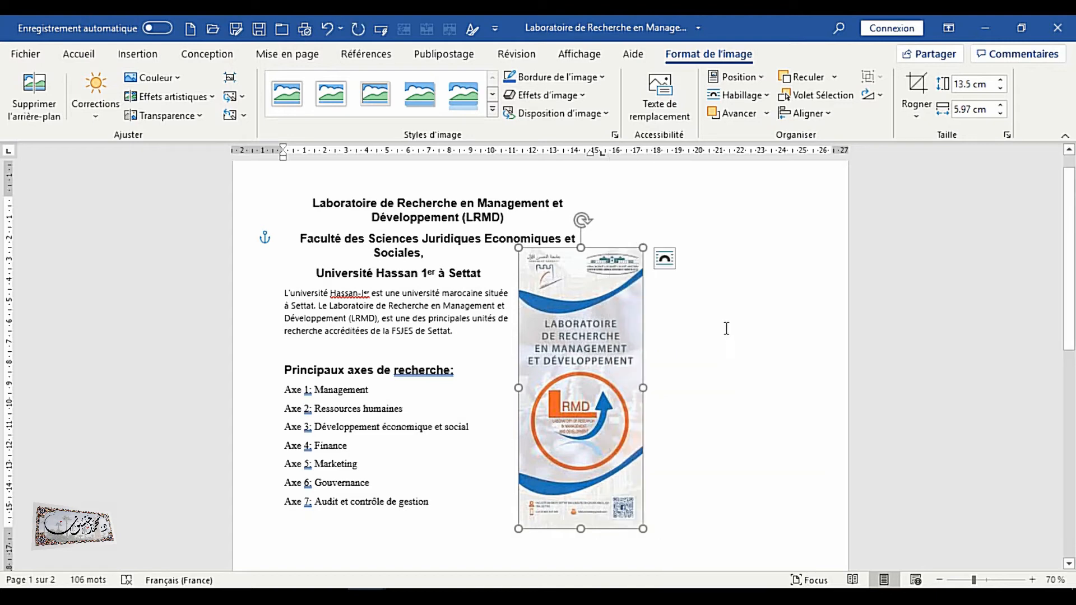
right_click(266, 194)
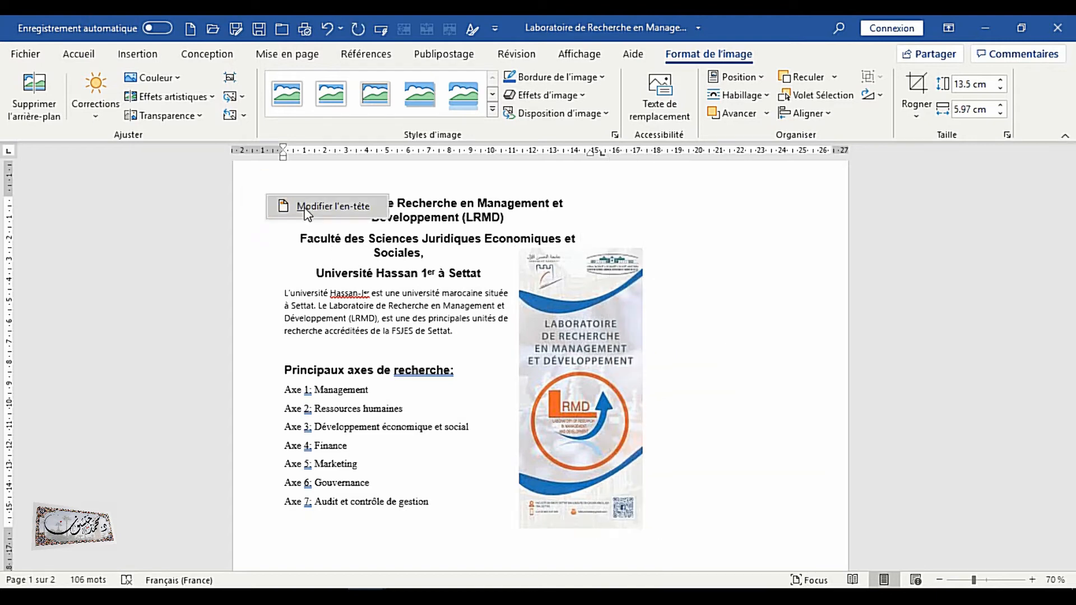
left_click(288, 273)
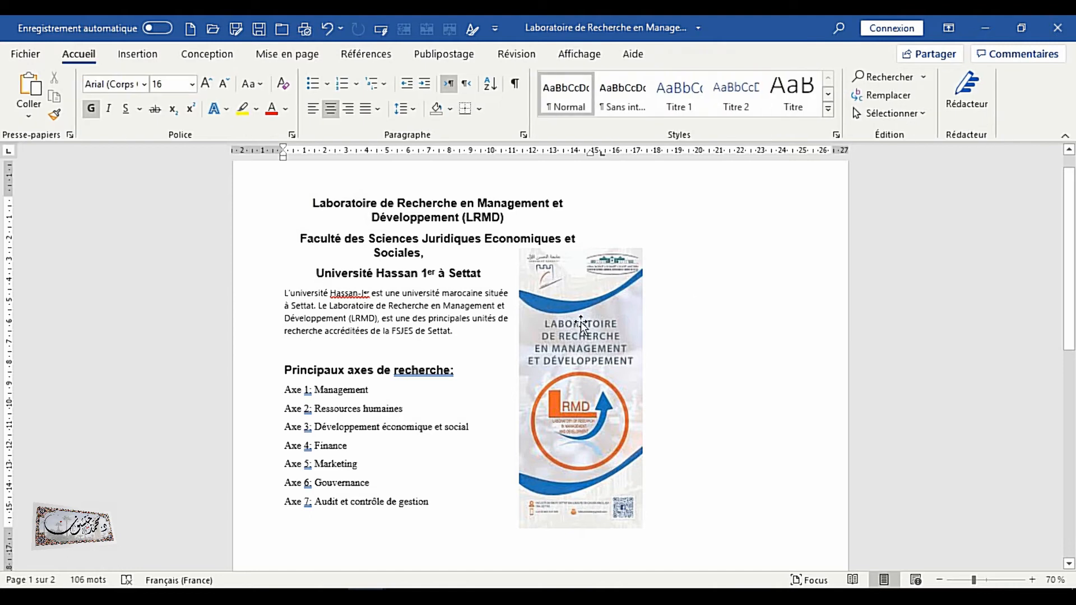
right_click(684, 264)
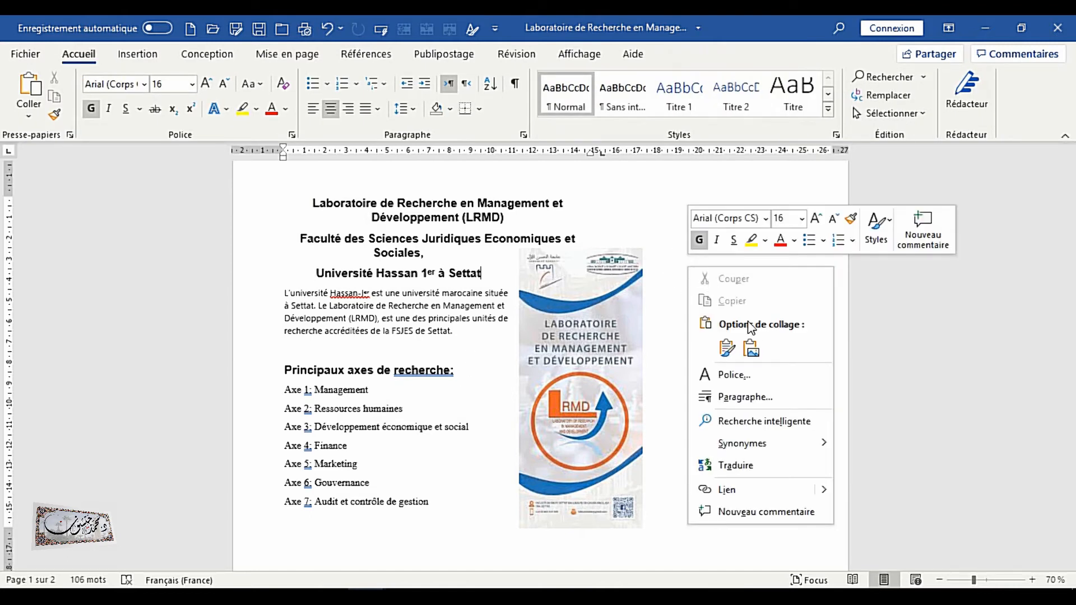
key("Escape")
key("ctrl+z")
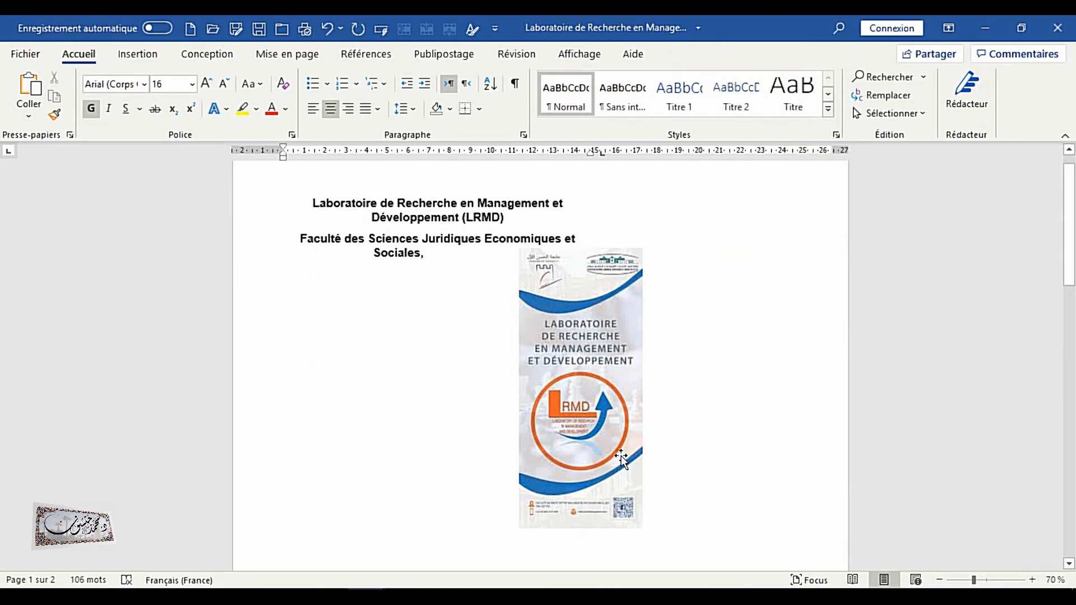
Shift the original logo image to the right to make room for the duplicate
left_click(594, 411)
left_click_drag(594, 411, 698, 409)
scroll(616, 417, "down", 2)
scroll(616, 418, "down", 3)
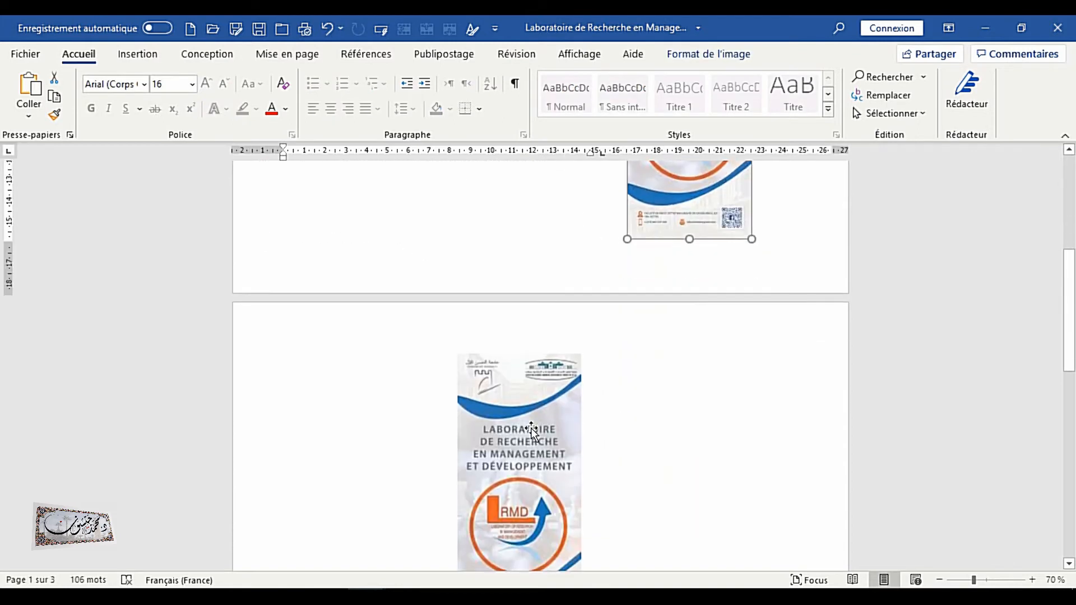
Set the duplicate image's text wrapping to Carré and move it up beside the original image
left_click(530, 428)
left_click(604, 365)
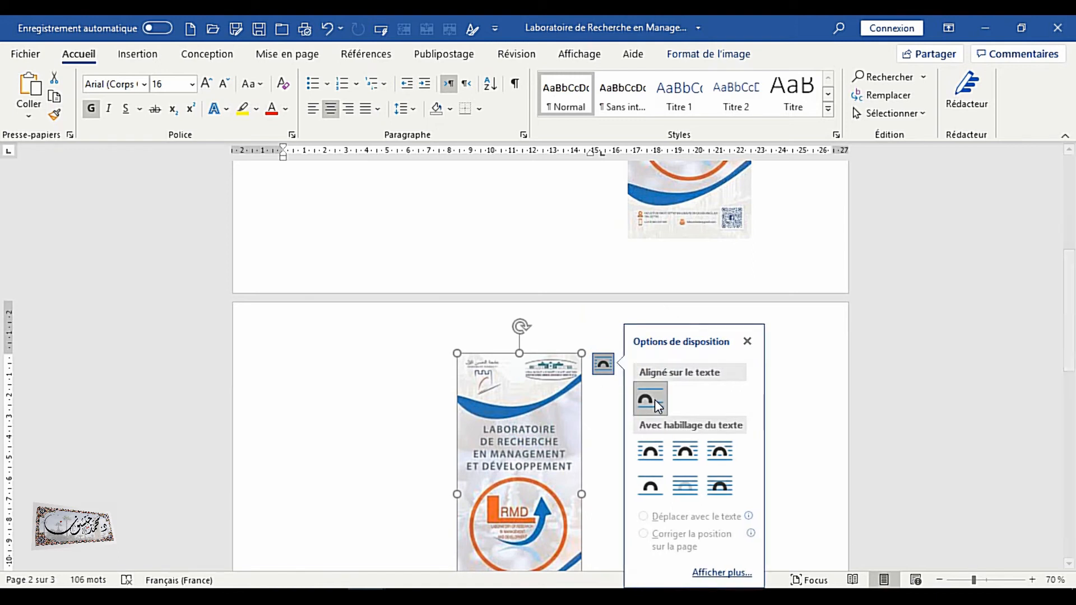
left_click(649, 452)
left_click_drag(508, 487, 531, 482)
scroll(533, 241, "up", 3)
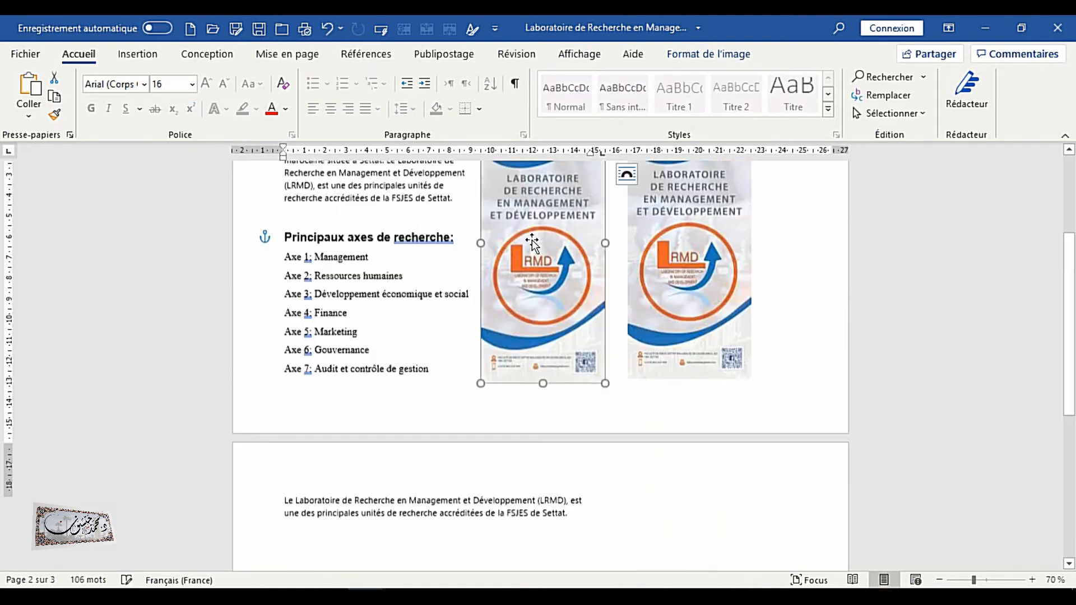
Spread the two logo images apart, placing one next to the text and the other farther right
left_click_drag(689, 305, 746, 325)
left_click_drag(555, 308, 598, 310)
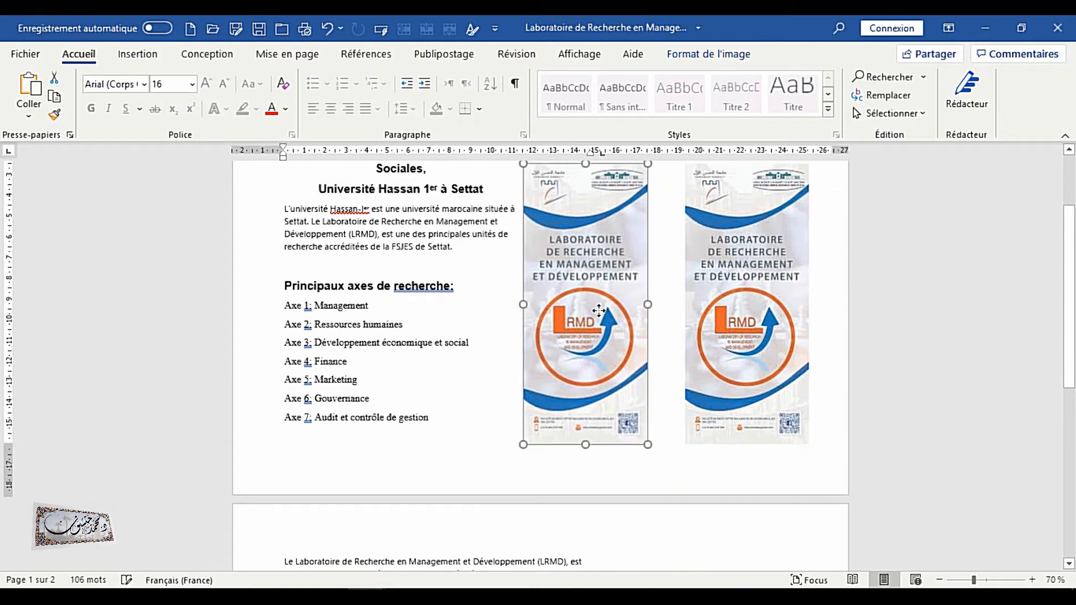
Reduce the page's top margin slightly so the content starts higher
scroll(569, 392, "up", 1)
scroll(568, 399, "up", 1)
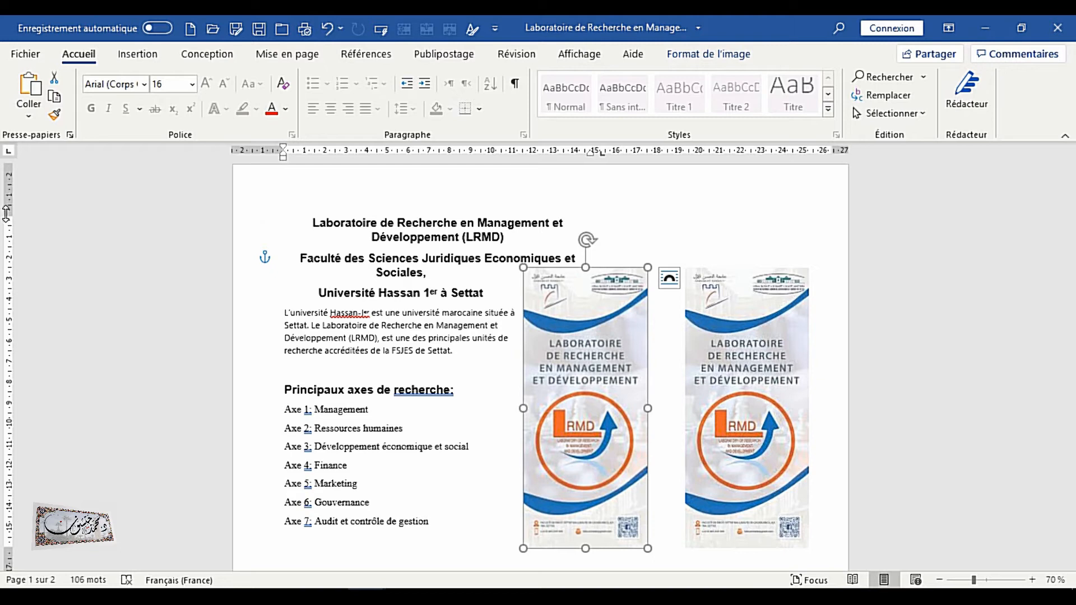
left_click_drag(7, 214, 9, 199)
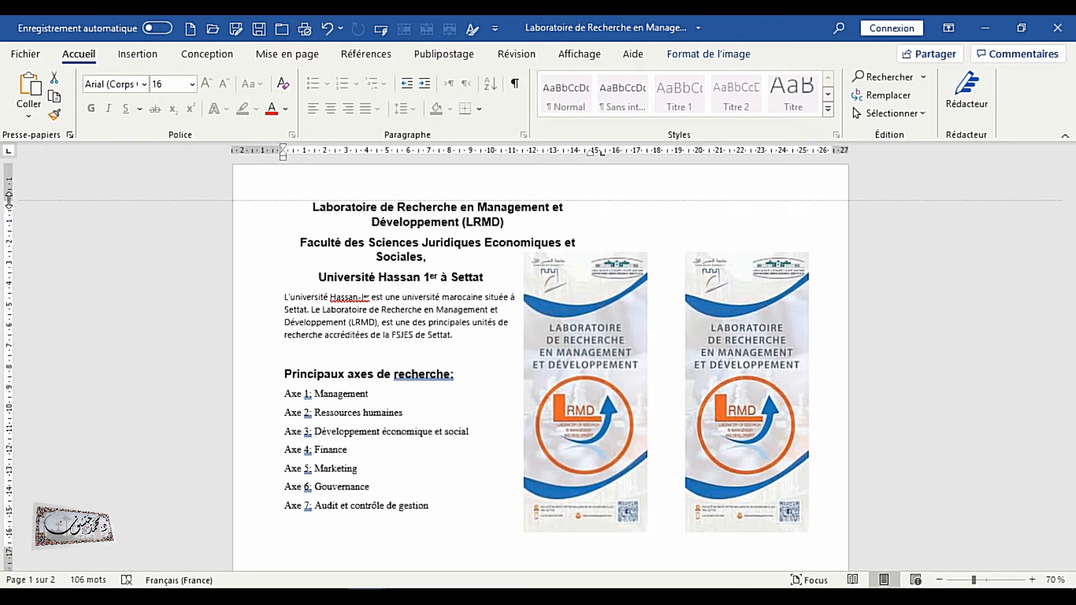
Nudge both logo images slightly to line them up beside the text
left_click_drag(566, 380, 570, 383)
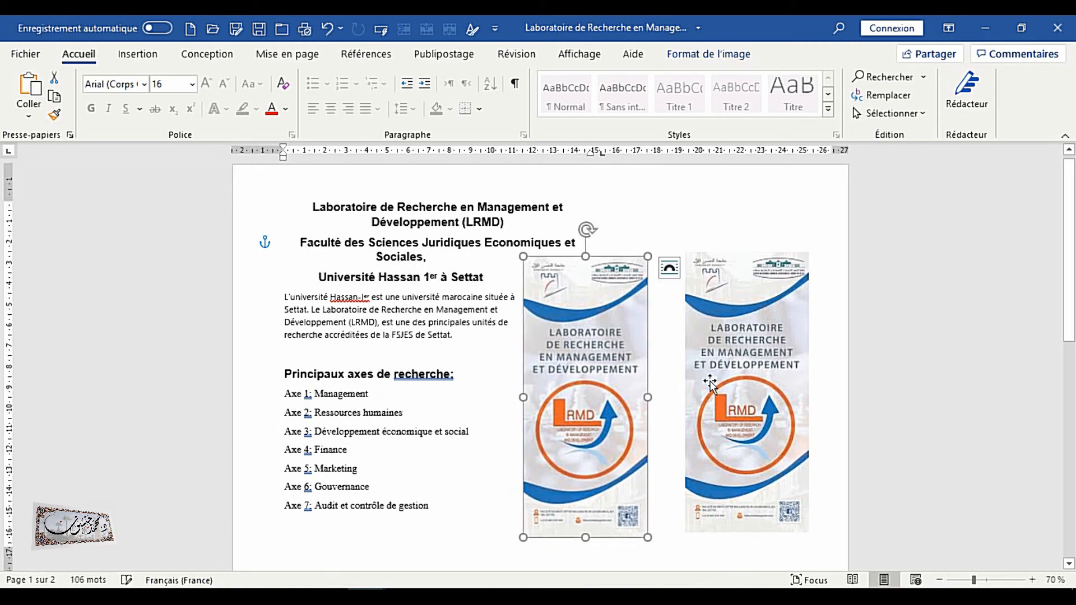
left_click_drag(737, 374, 727, 373)
left_click(589, 403)
left_click(731, 432)
left_click(617, 458)
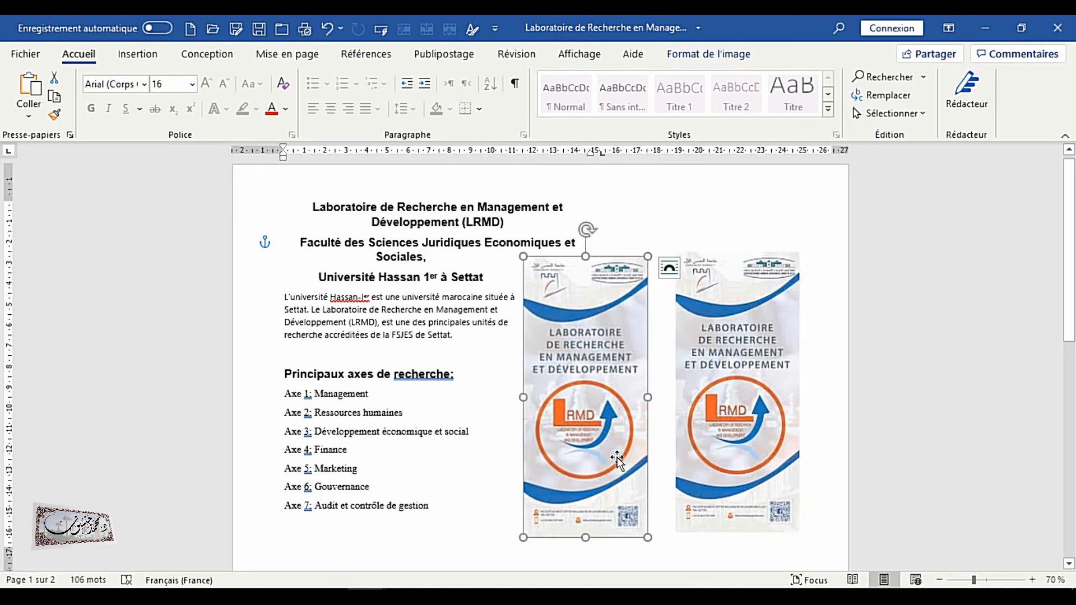
Enlarge the left logo image from its lower corner and move it up closer to the title
left_click(751, 281)
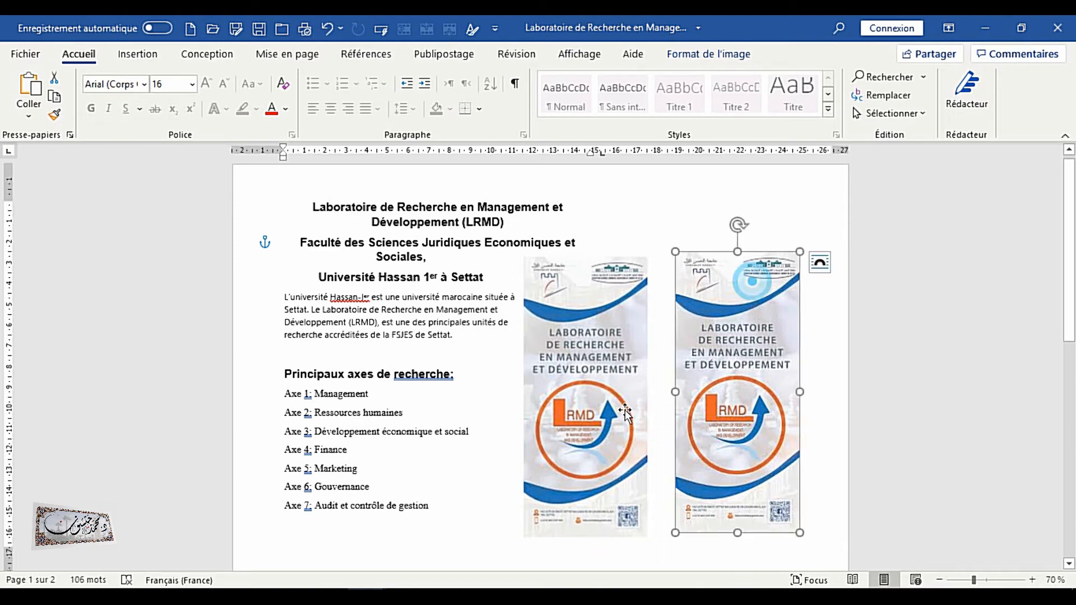
left_click(644, 536)
left_click_drag(645, 537, 652, 547)
left_click_drag(590, 455, 567, 412)
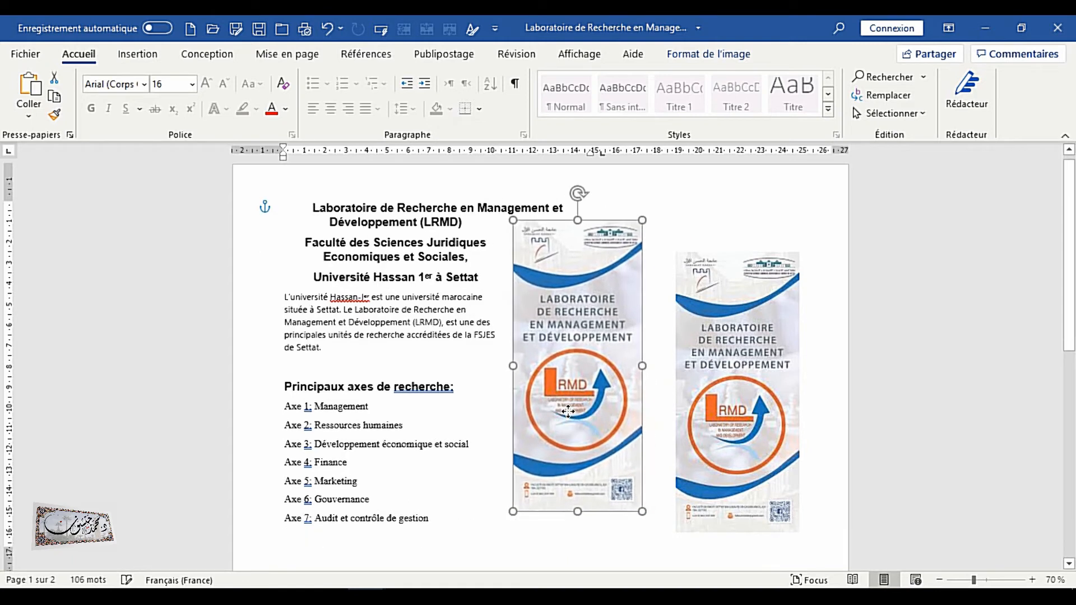
Move the right logo image up and enlarge it from its lower corner to match the left one
left_click_drag(740, 418, 734, 387)
left_click_drag(794, 500, 801, 516)
left_click(594, 403)
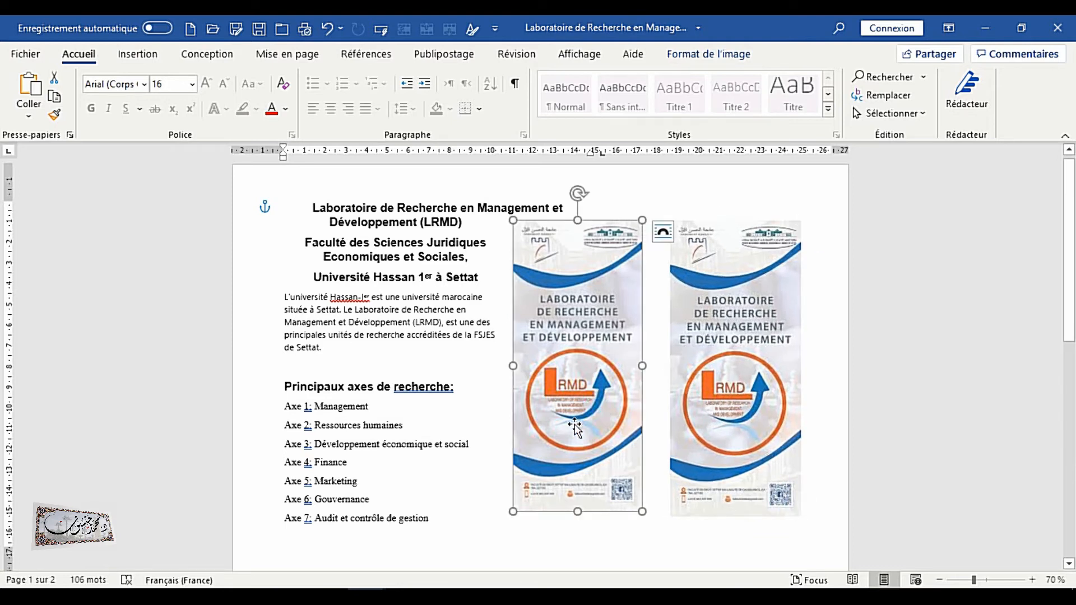
left_click(734, 377)
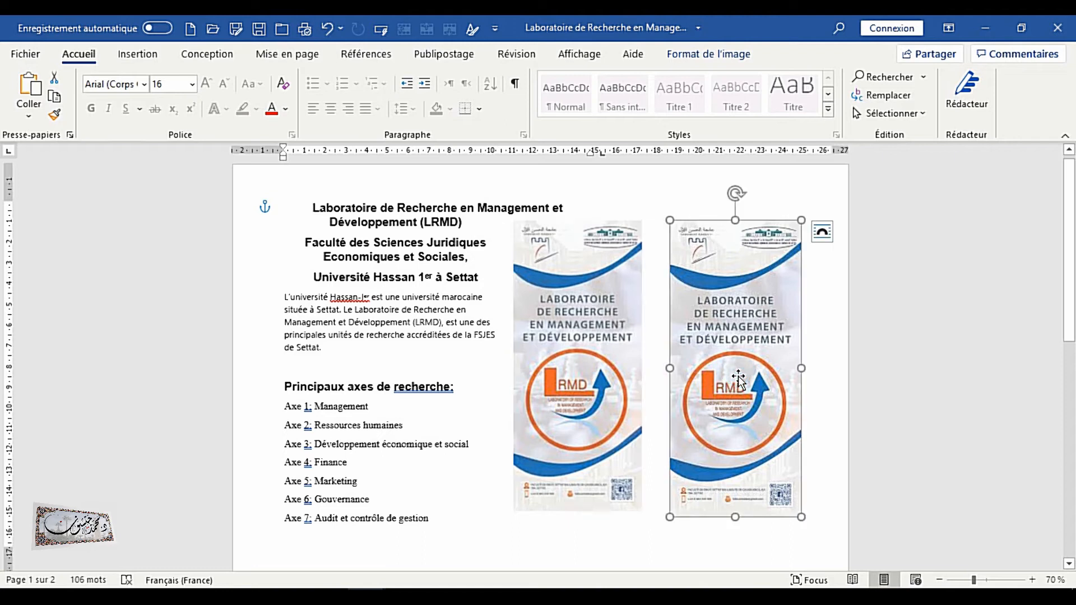
Zoom to 80% and apply the Accentuer 25 % sharpness correction to the right logo image
left_click(1033, 580)
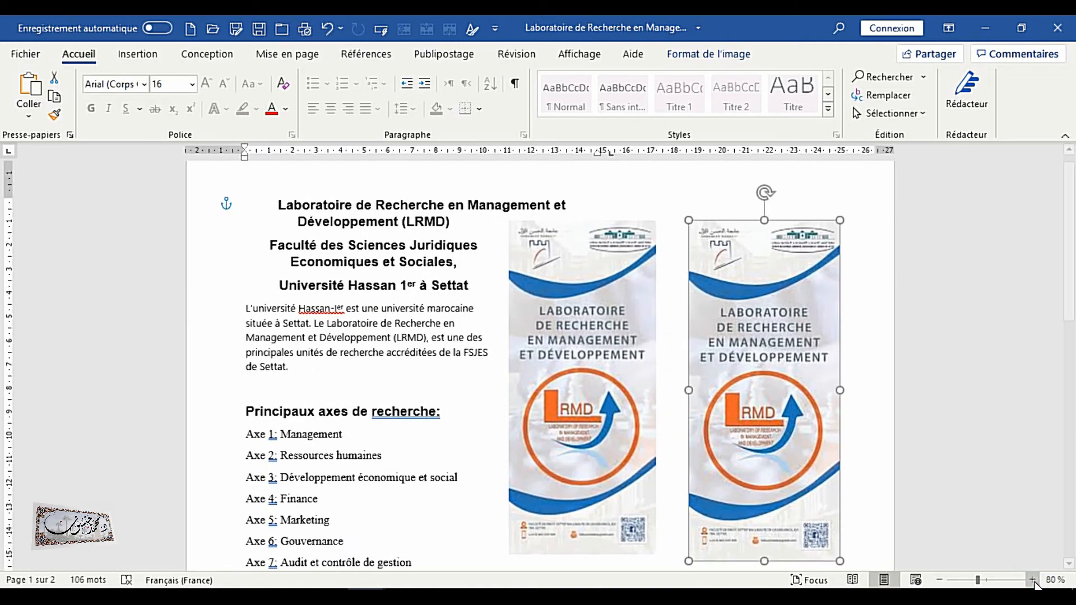
scroll(626, 399, "down", 1)
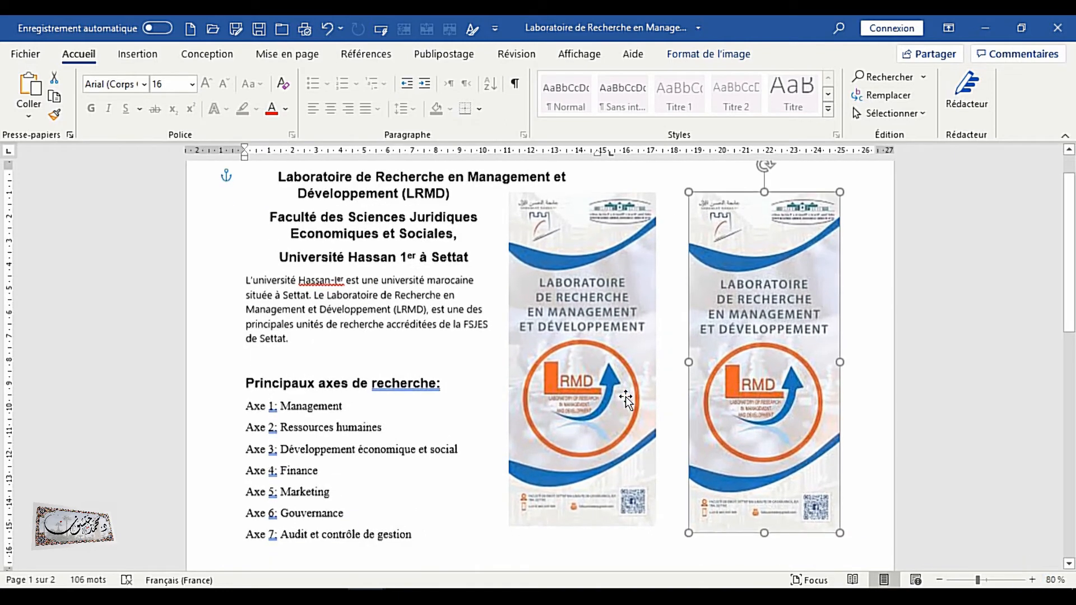
left_click(542, 376)
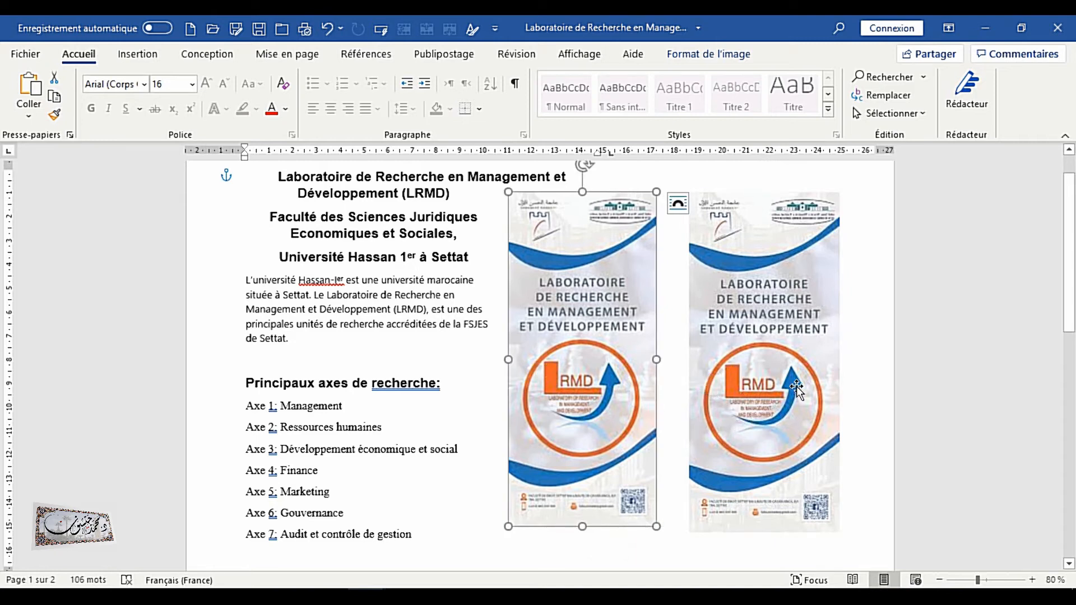
left_click(758, 374)
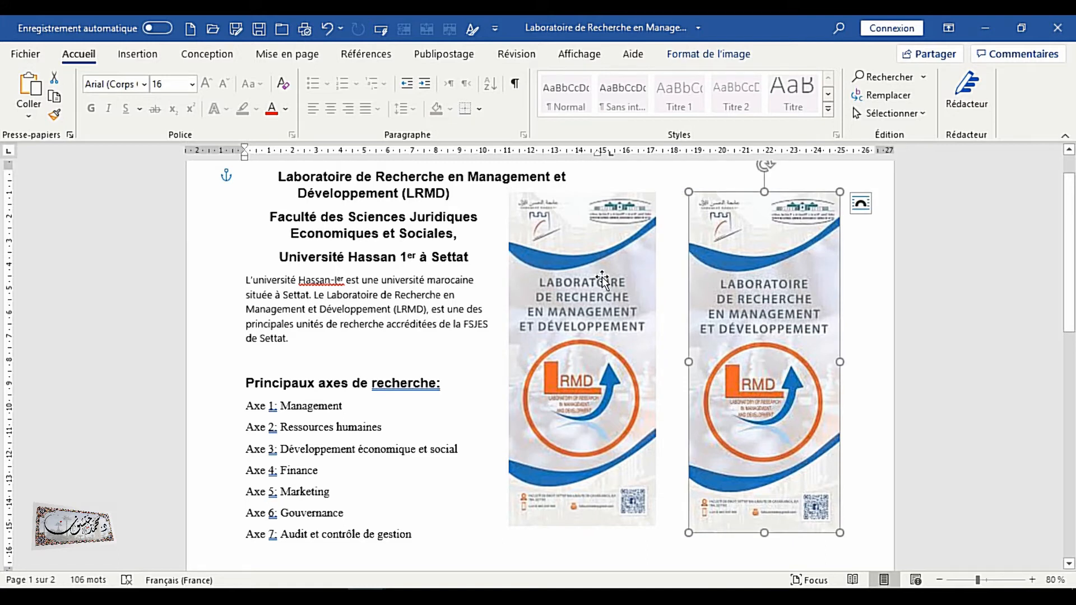
left_click(713, 55)
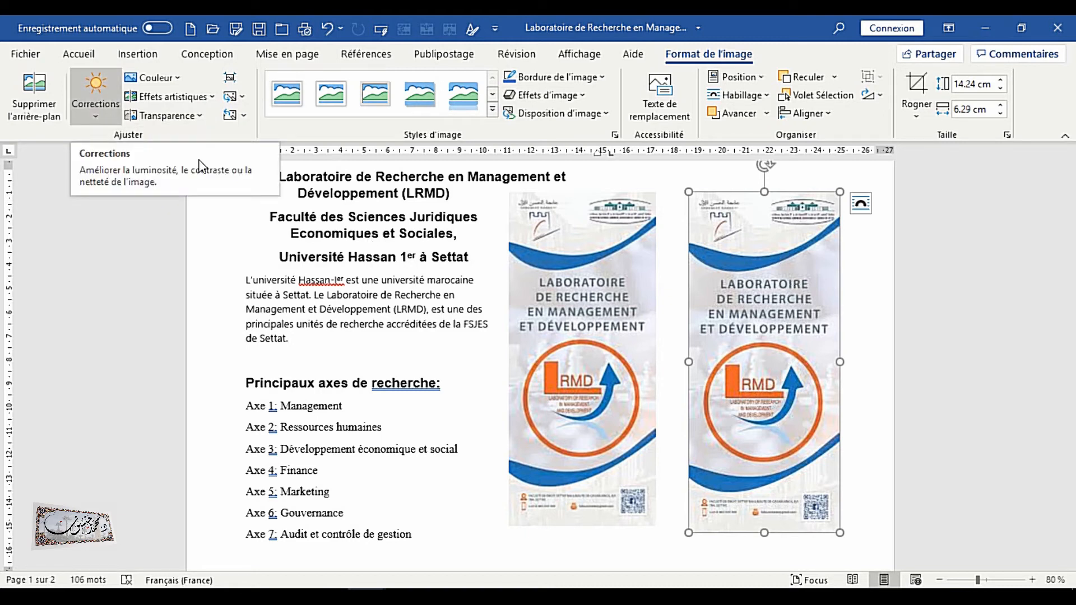
left_click(91, 107)
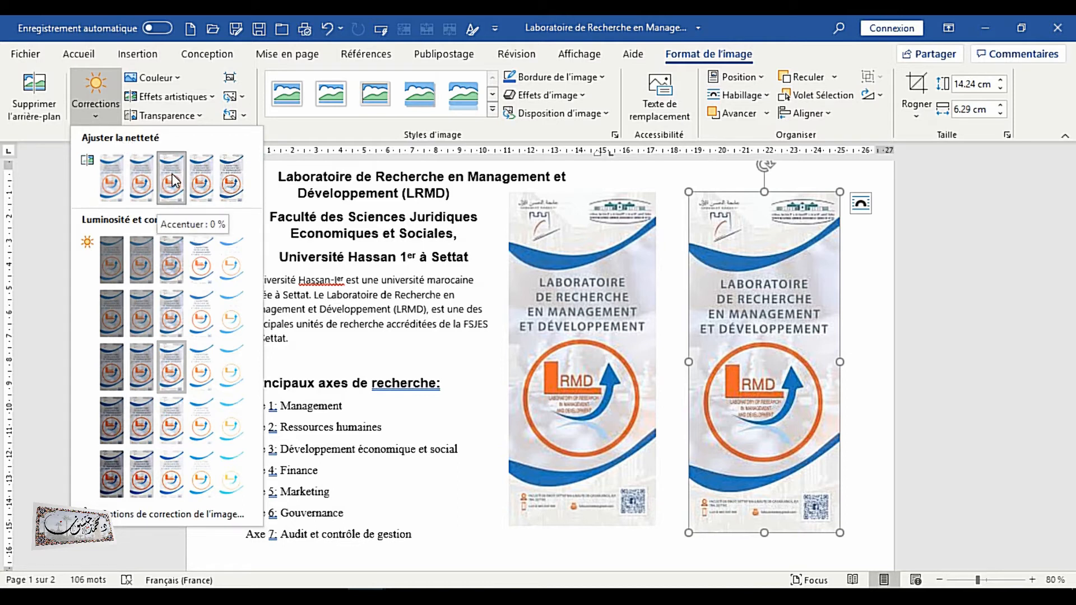
left_click(107, 180)
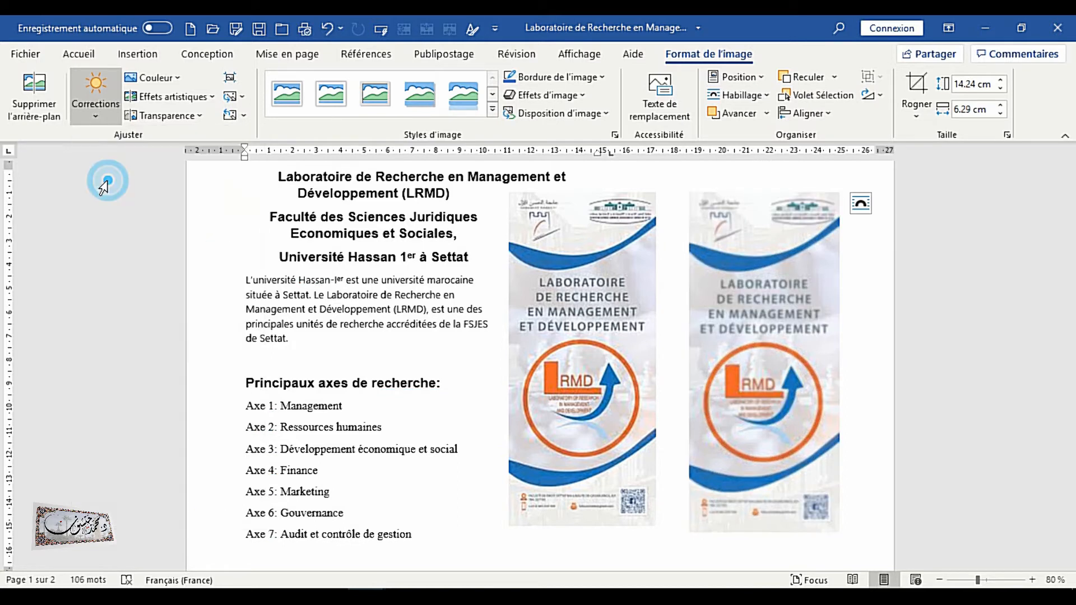
left_click(96, 94)
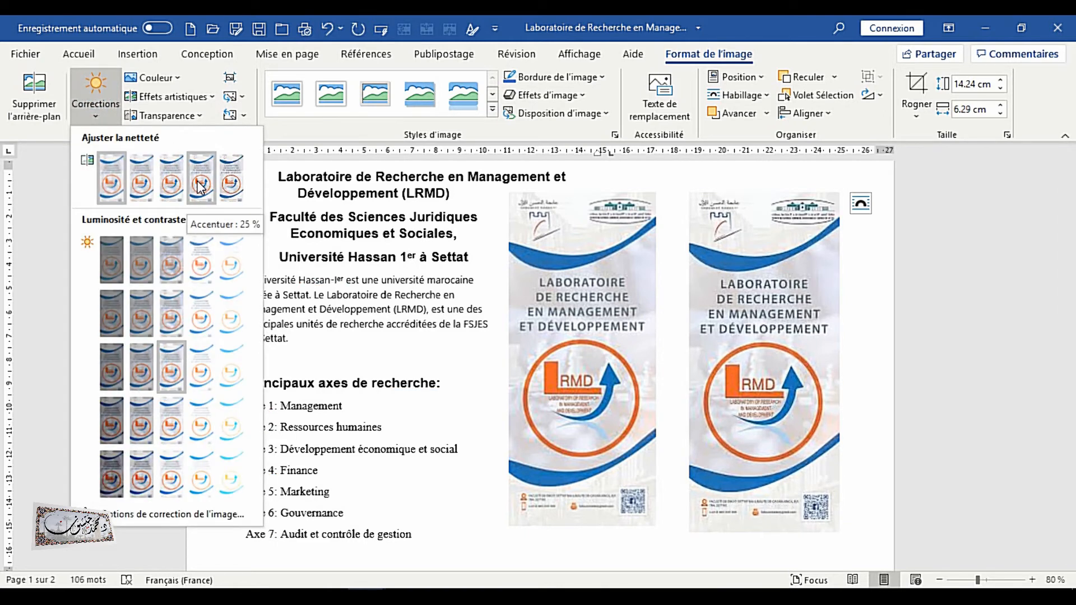
left_click(202, 190)
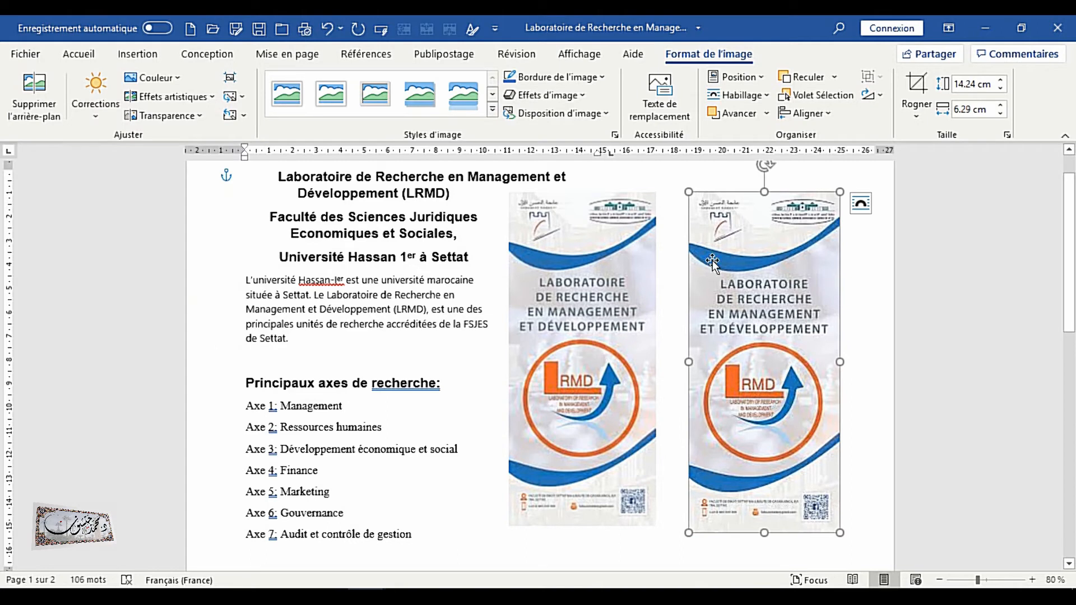
left_click(107, 88)
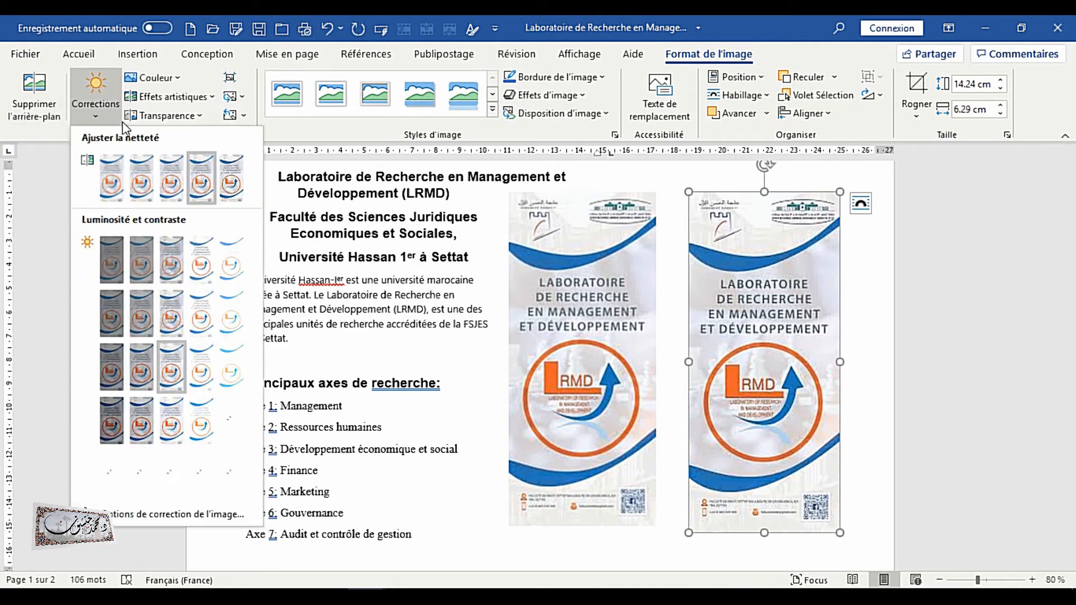
left_click(232, 178)
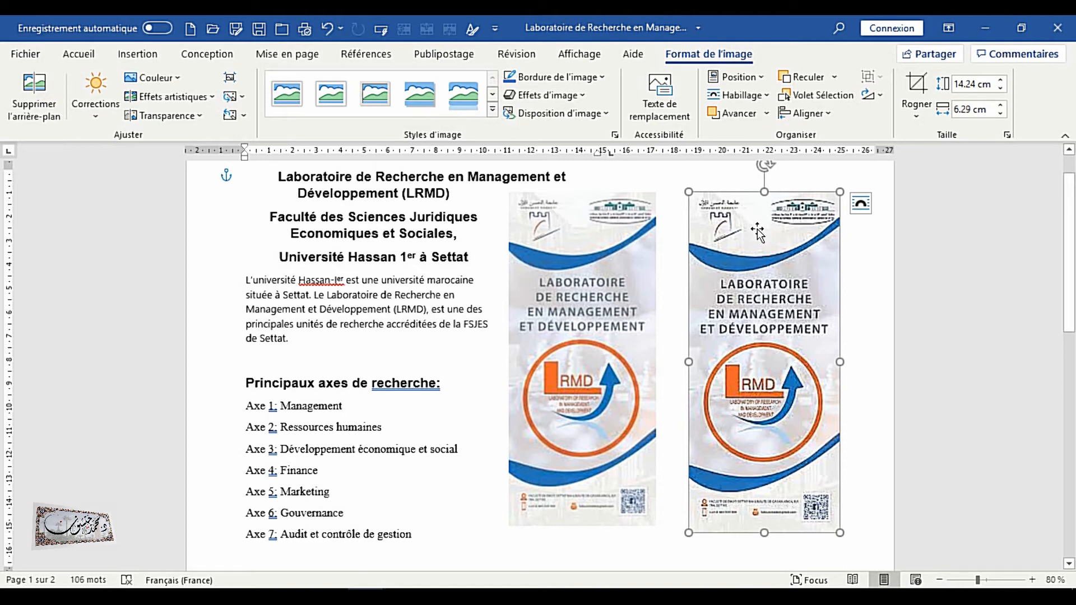
left_click(92, 98)
left_click(199, 186)
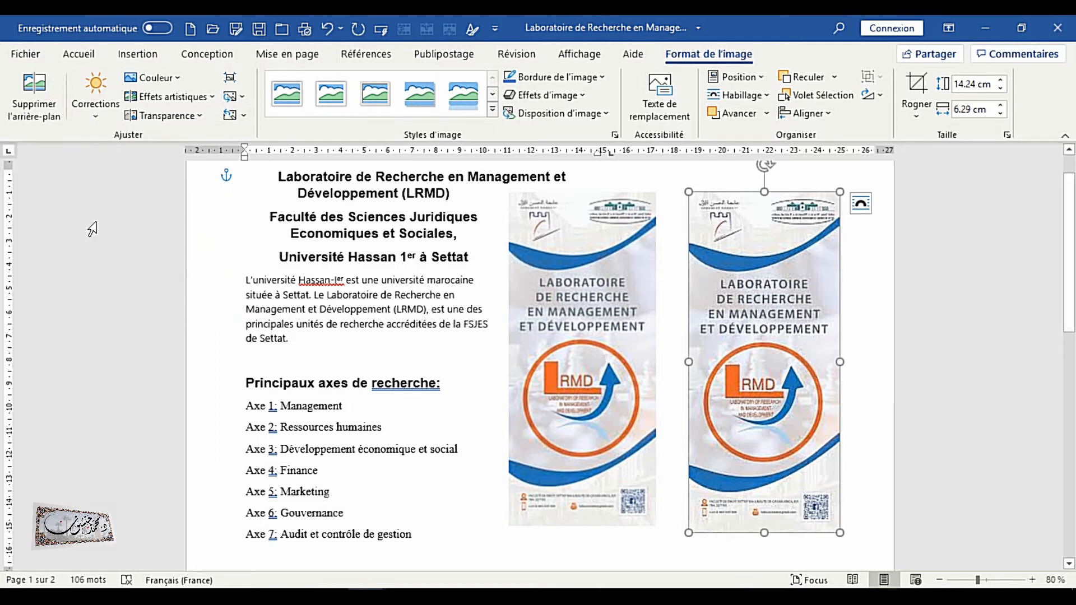
Open the picture correction options for the right logo image
left_click(100, 106)
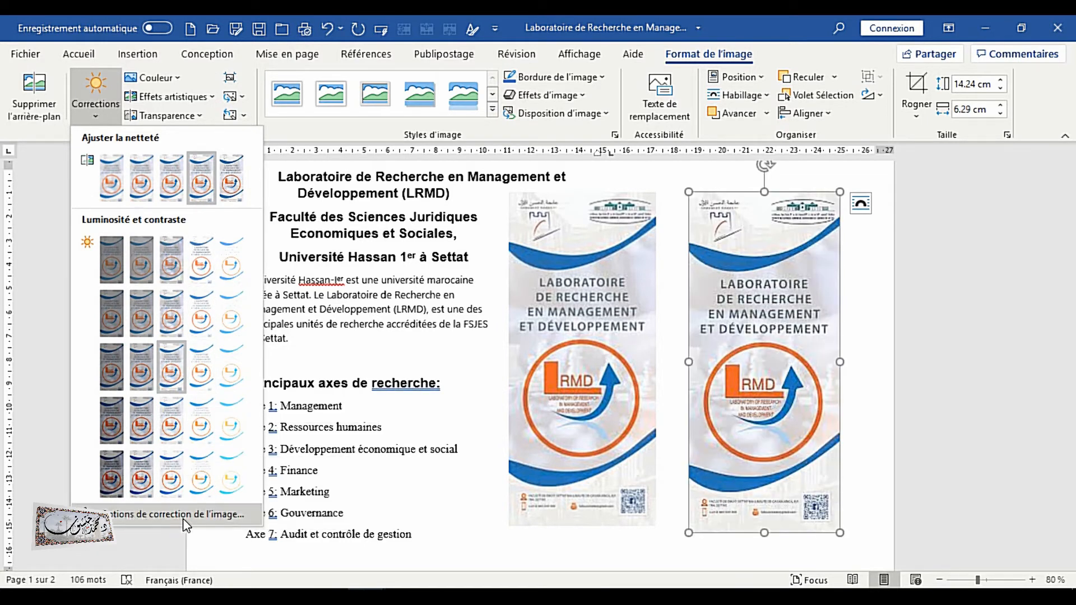
left_click(149, 514)
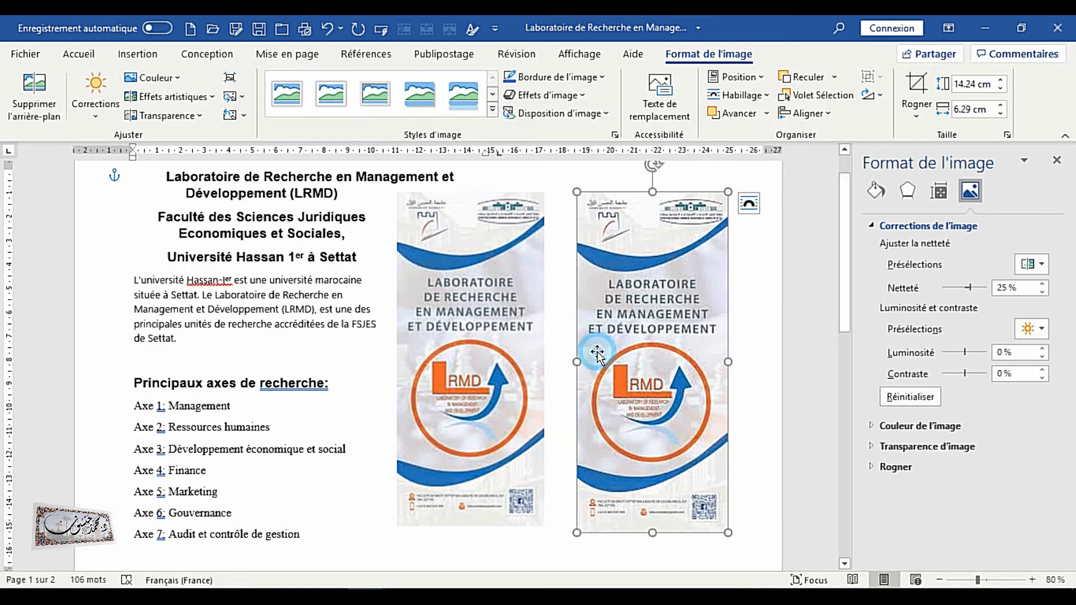
Set the right logo's brightness to -5% and its contrast to 13%
left_click(1042, 357)
left_click(1042, 357)
left_click(1042, 357)
left_click(1043, 357)
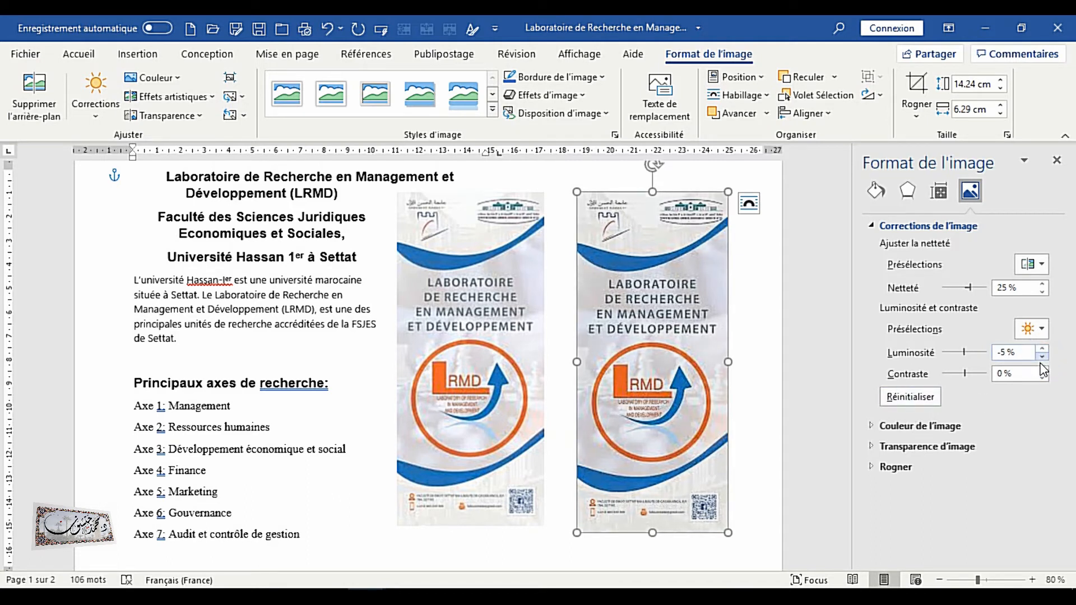
left_click(1042, 370)
left_click(1041, 370)
left_click(1041, 370)
left_click(1042, 370)
left_click(1042, 370)
left_click(1042, 370)
left_click(1042, 370)
left_click(1042, 370)
left_click(1041, 370)
left_click(1042, 370)
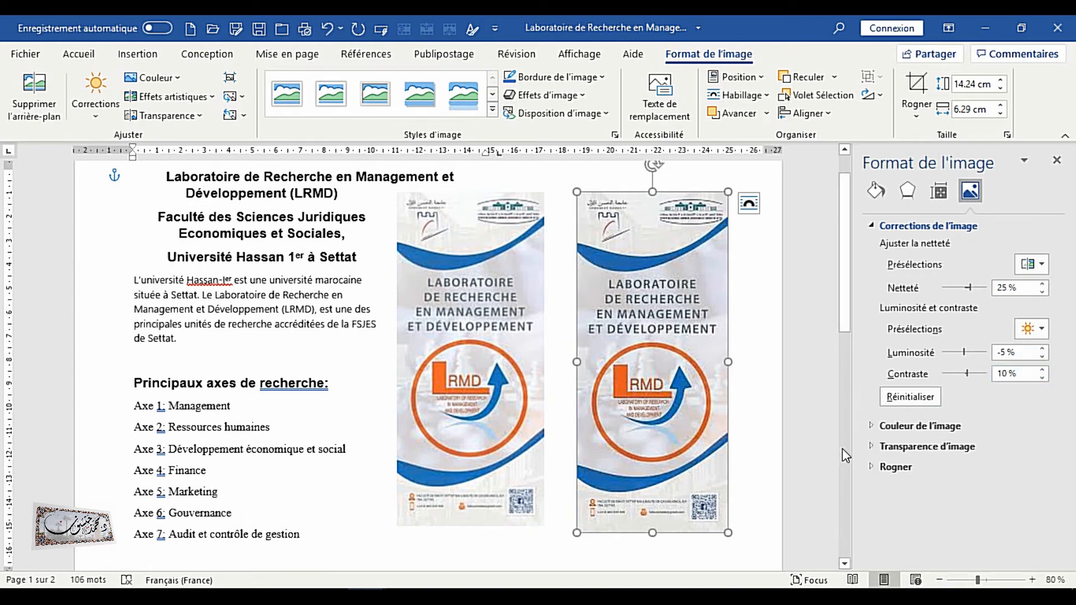
left_click(1042, 370)
left_click(1042, 369)
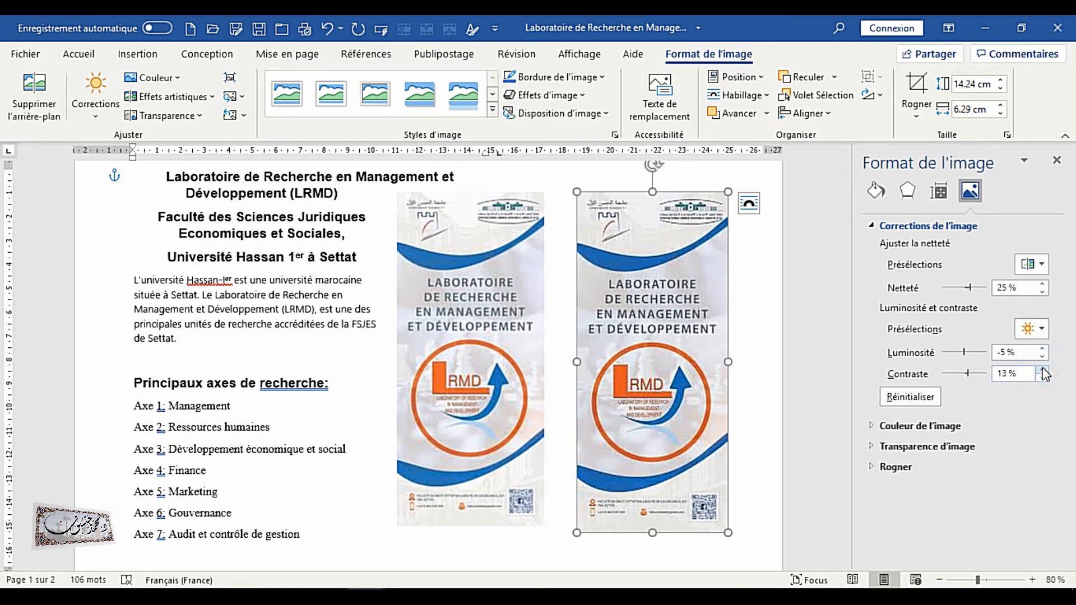
Set the right logo's color saturation to 110%
left_click(904, 425)
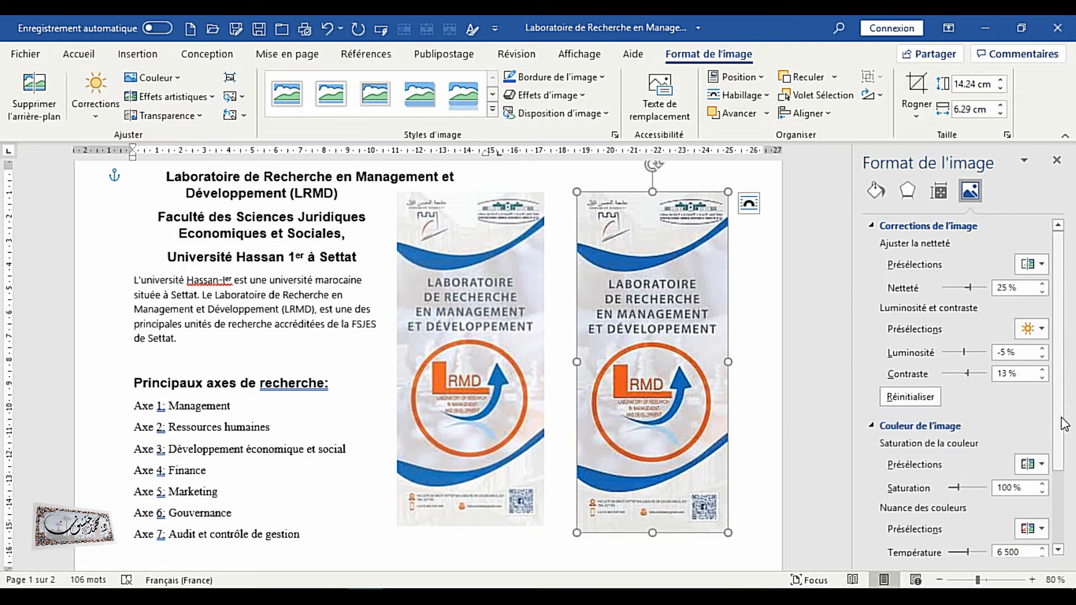
scroll(1062, 420, "down", 3)
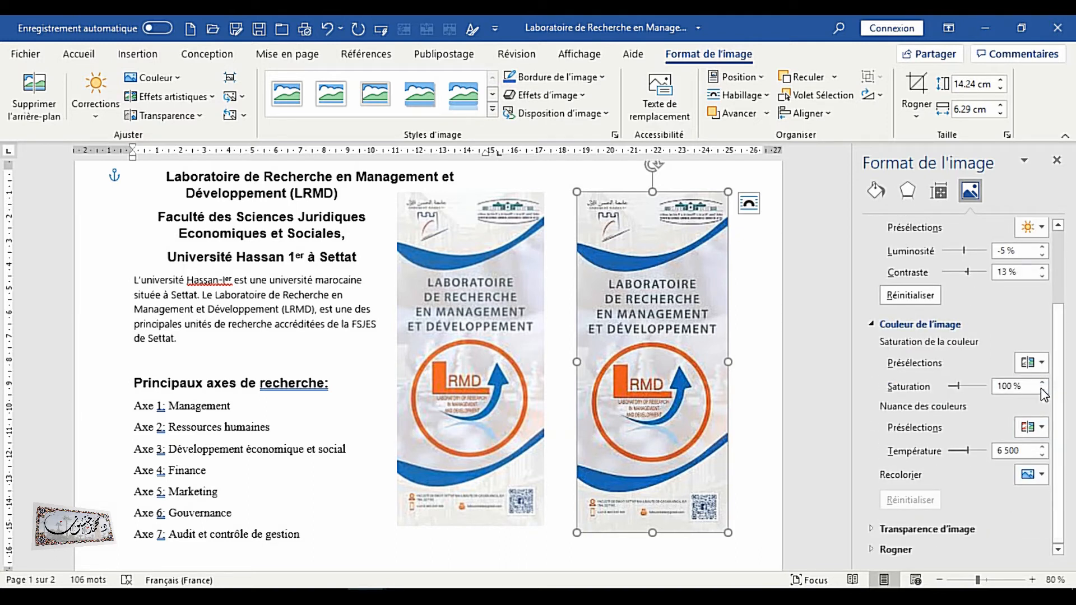
left_click(1044, 382)
double_click(1044, 383)
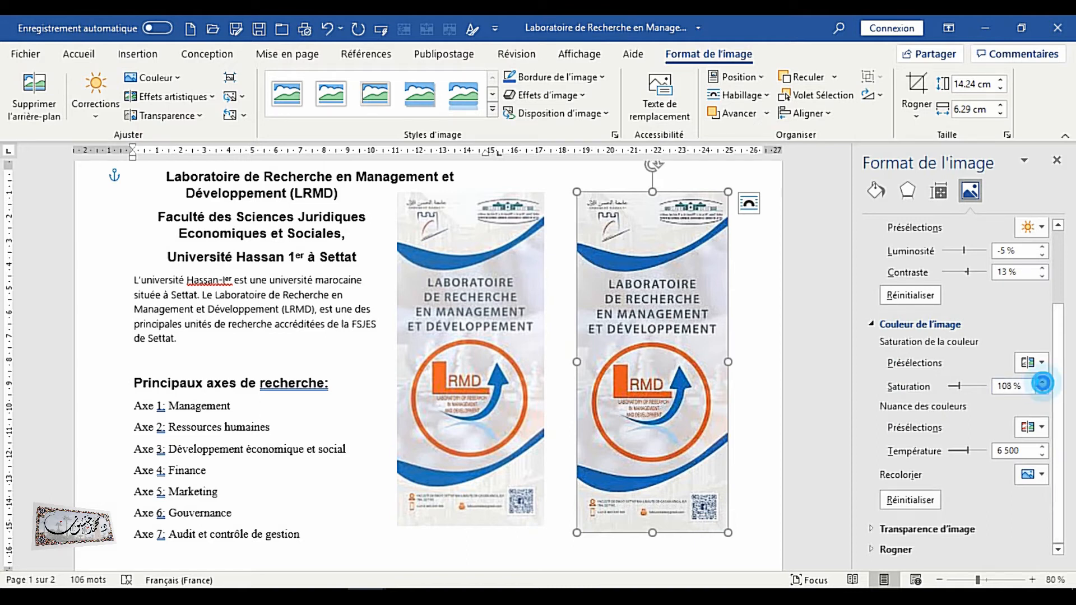
double_click(1043, 384)
left_click_drag(1053, 486, 1063, 534)
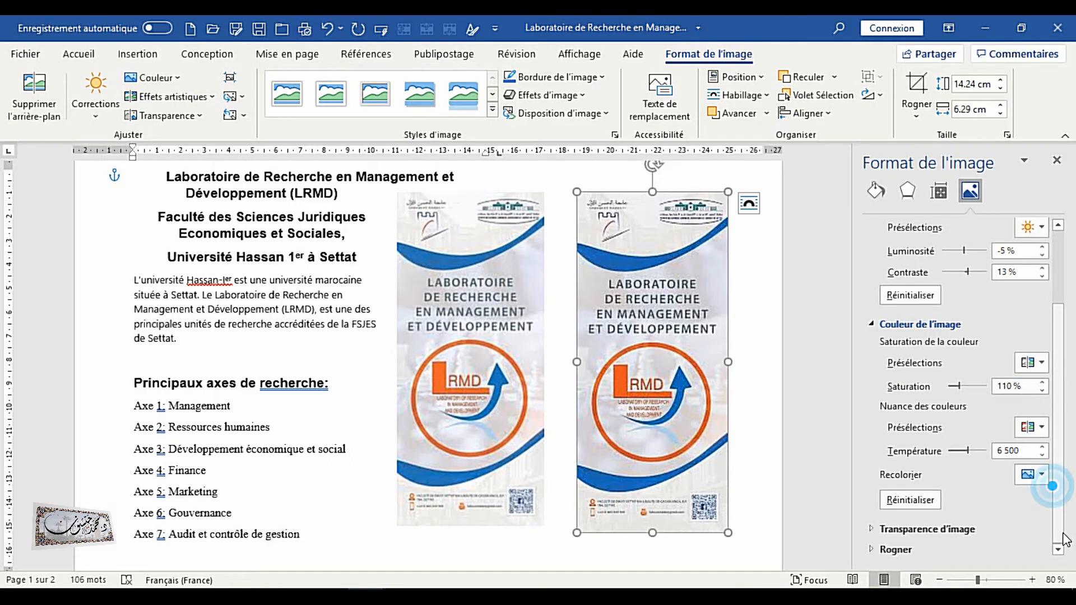
Set the right logo's picture transparency to 84%
left_click(925, 529)
left_click_drag(1053, 470, 1066, 583)
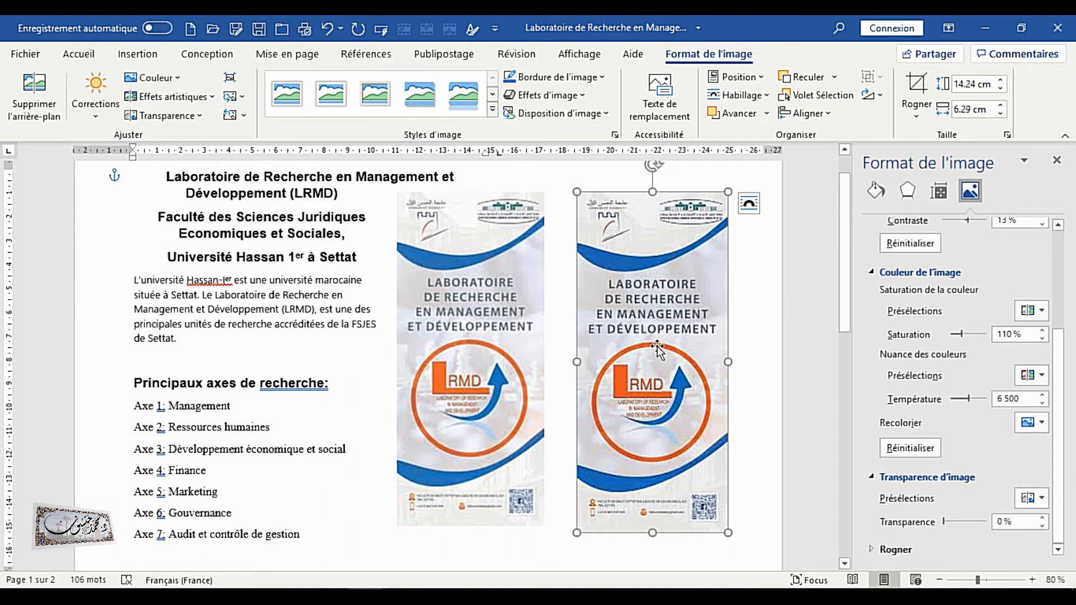
left_click_drag(943, 521, 979, 522)
mouse_move(688, 386)
left_mouse_down()
mouse_move(355, 392)
mouse_move(733, 395)
mouse_move(685, 382)
left_mouse_up()
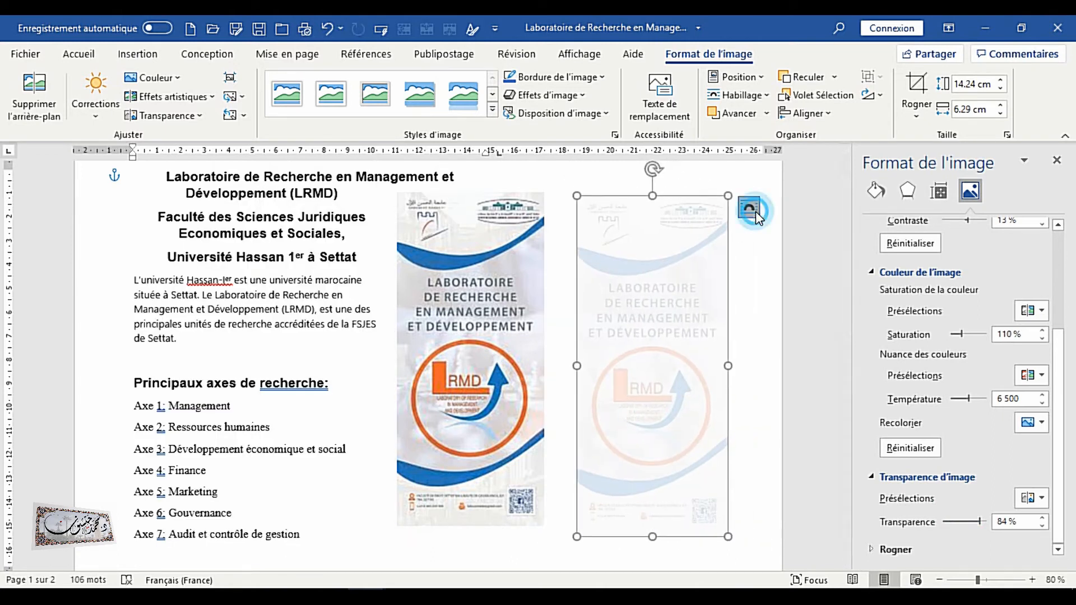
Try overlaying the faded logo on the body text, then return it beside the left logo at 0% transparency
left_click(749, 208)
left_click(831, 356)
left_click_drag(647, 385, 291, 394)
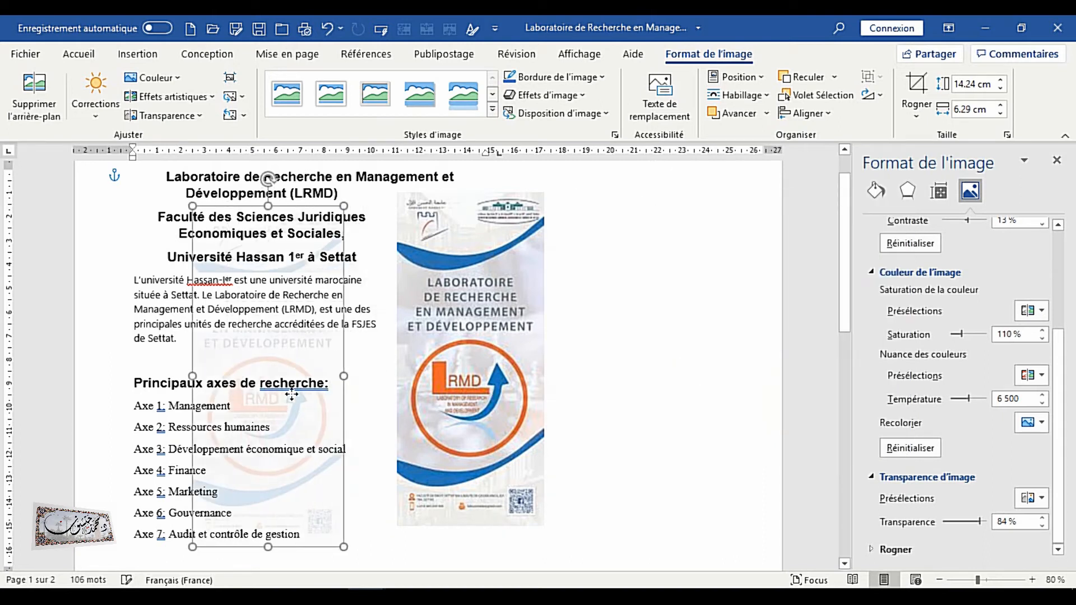
mouse_move(343, 547)
left_mouse_down()
mouse_move(354, 547)
mouse_move(338, 526)
left_mouse_up()
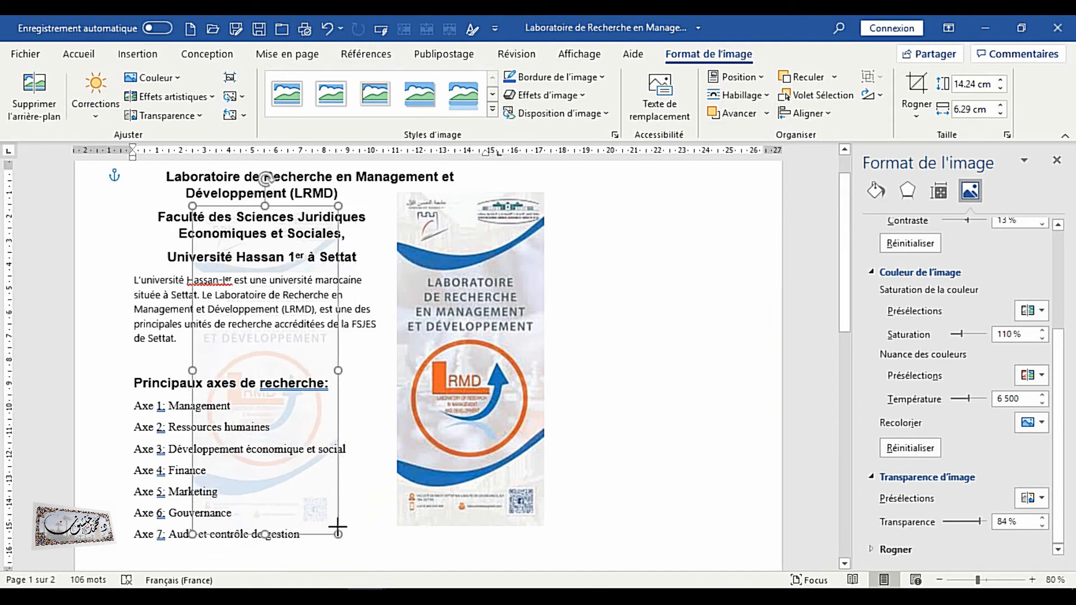
key("ctrl+z")
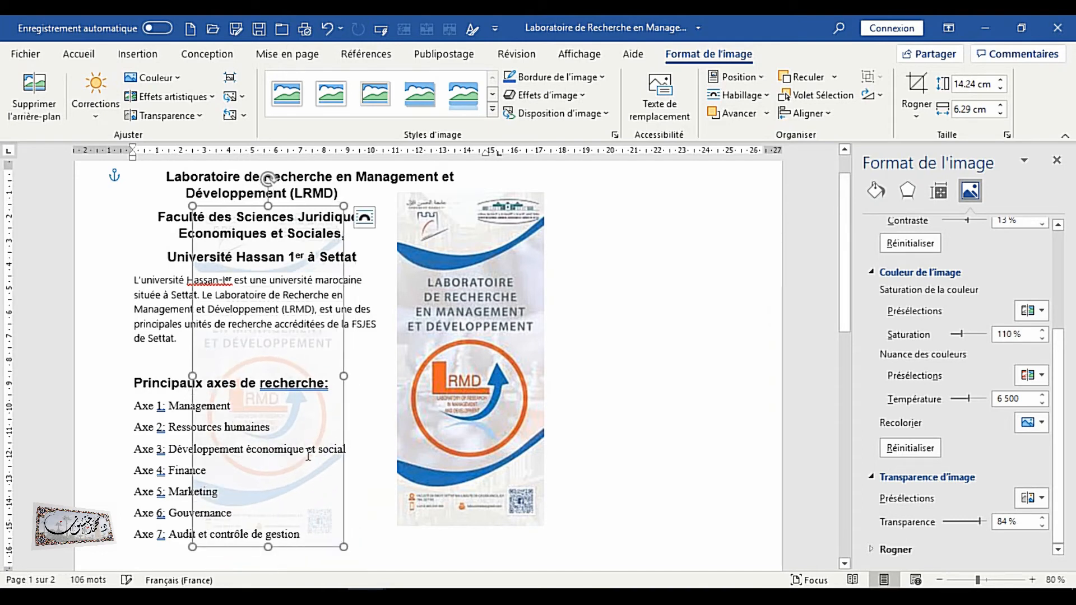
left_click_drag(270, 370, 658, 355)
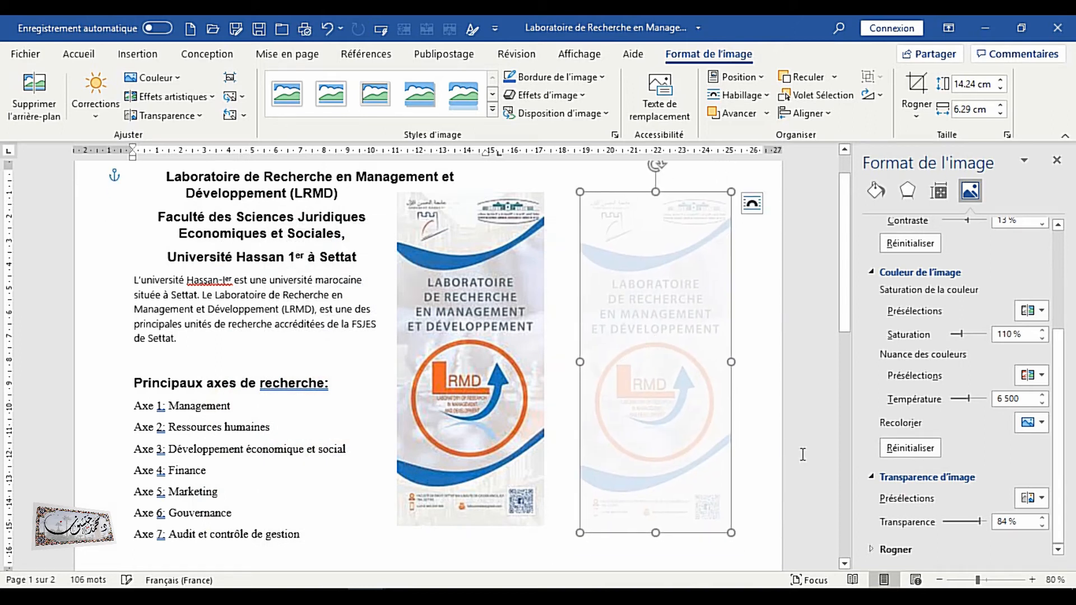
left_click_drag(979, 522, 944, 523)
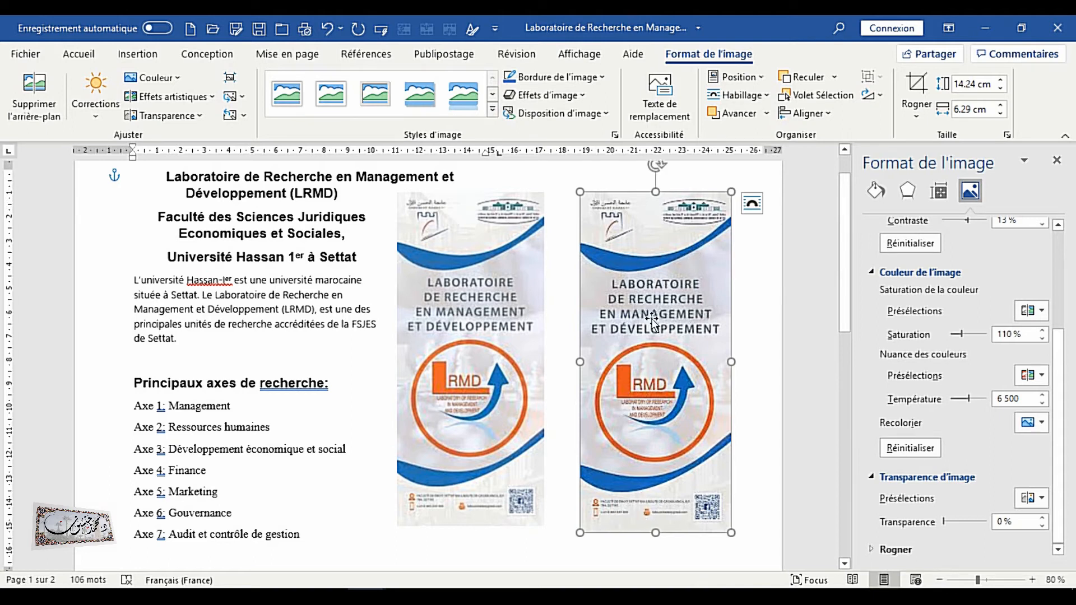
Crop the footer off the bottom of the right logo, to a height of about 12.57 cm
left_click(916, 84)
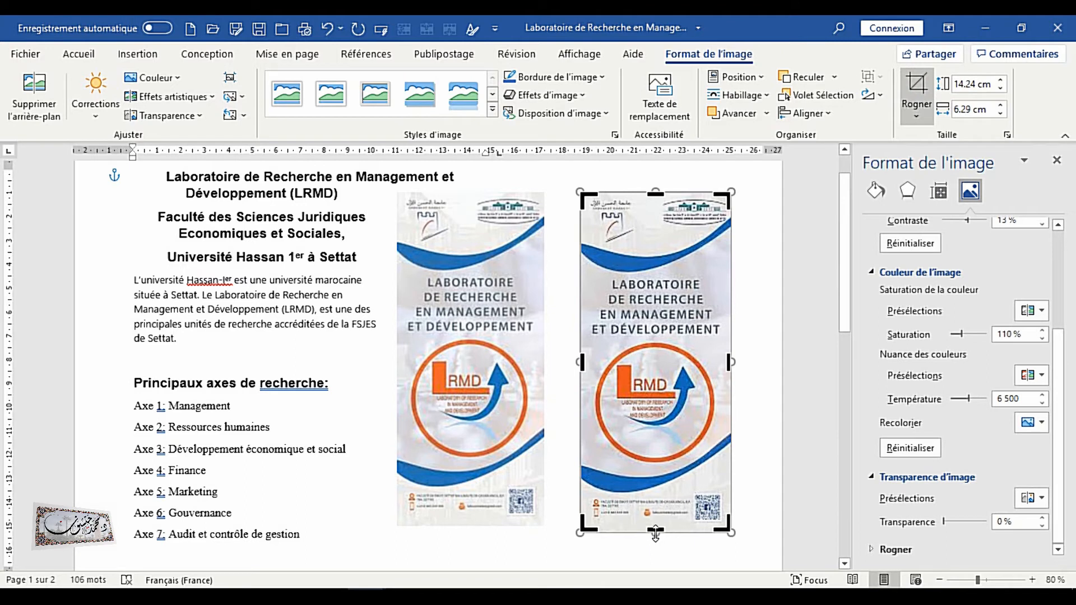
left_click_drag(660, 536, 654, 490)
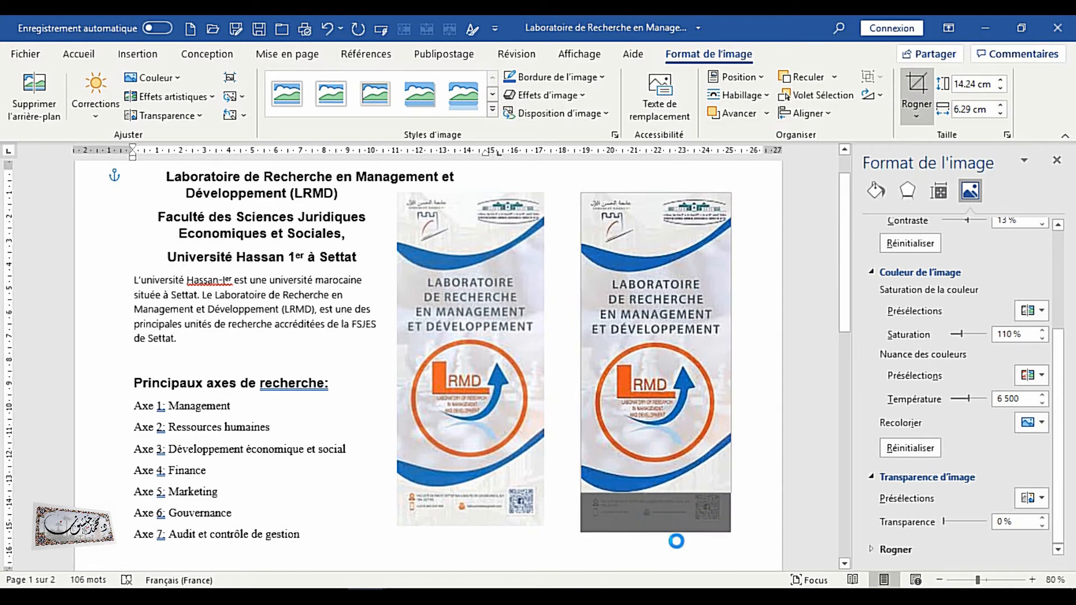
left_click(917, 92)
left_click(664, 522)
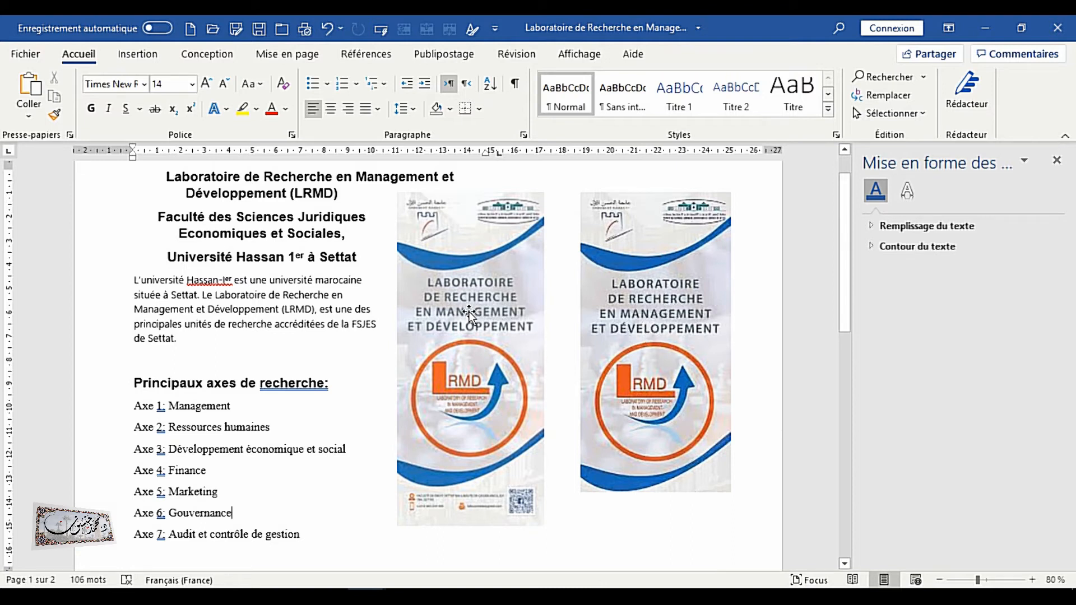
Apply the Texture artistic effect to the right logo image
left_click(698, 325)
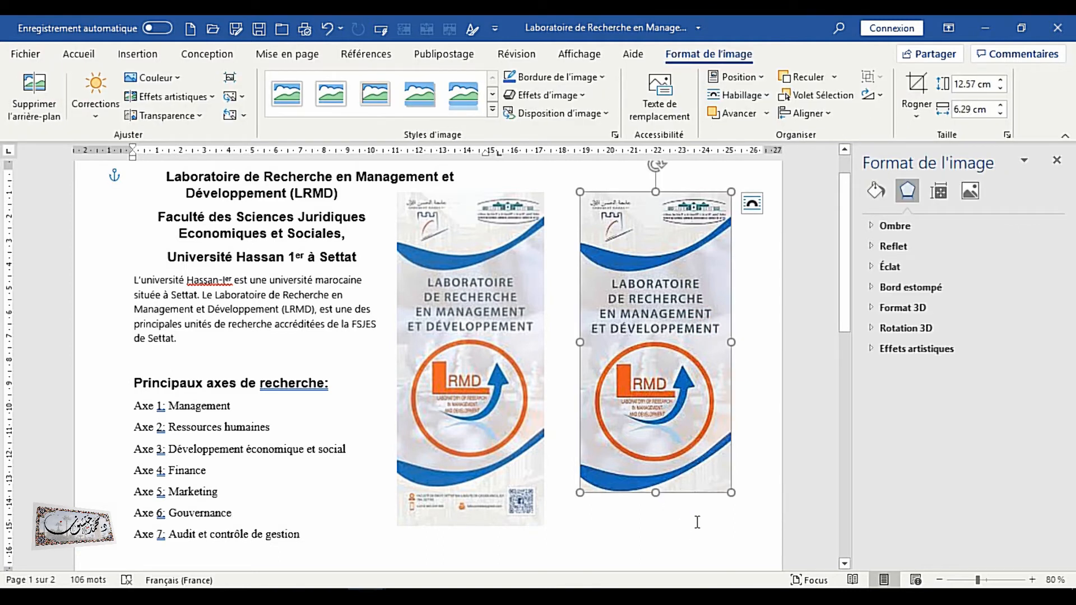
left_click(647, 524)
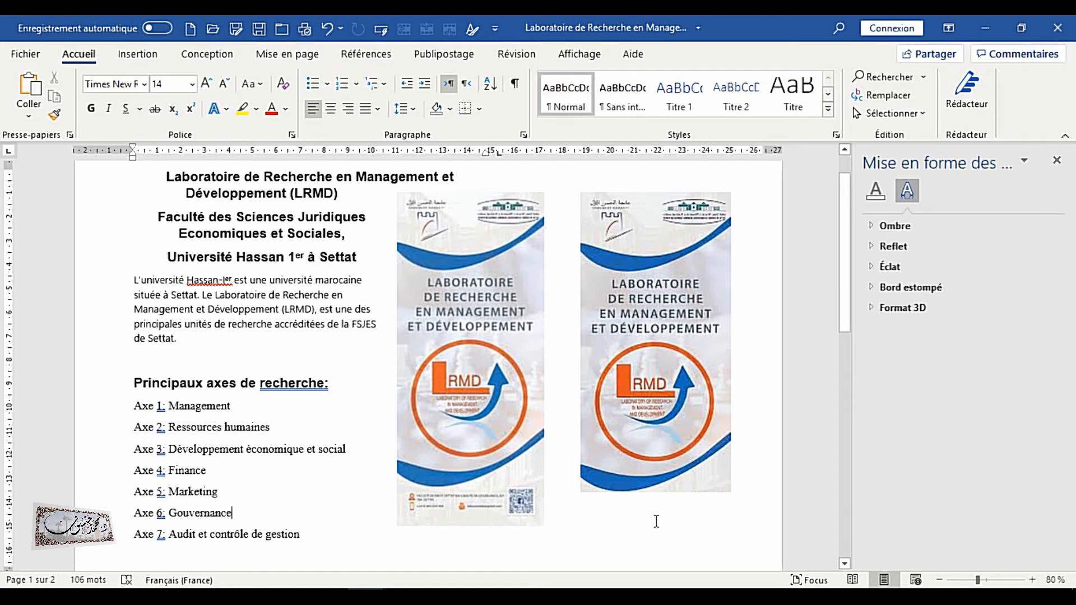
left_click(654, 320)
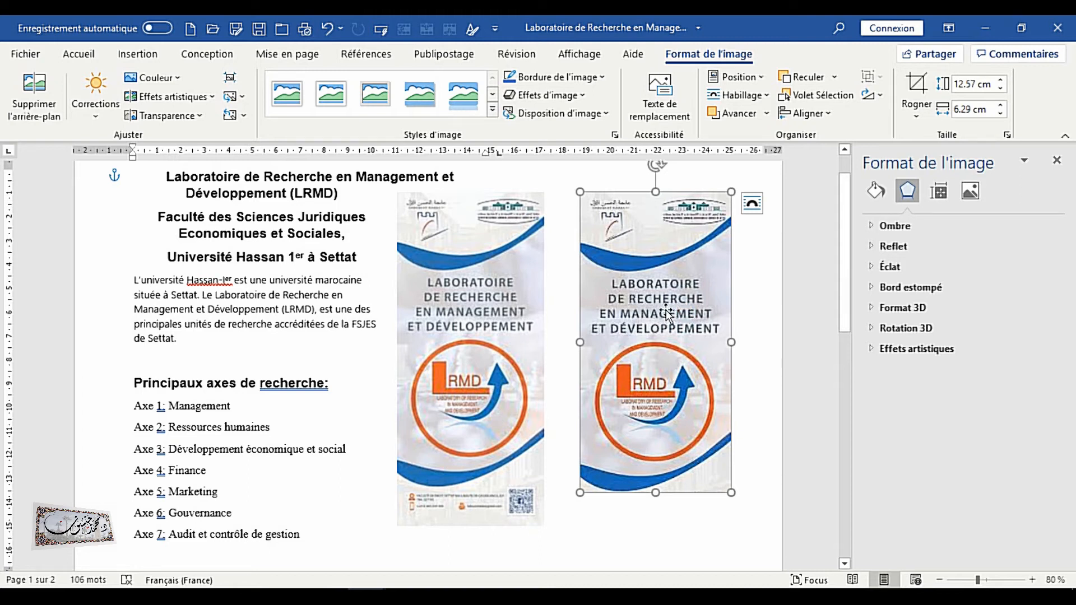
left_click(201, 97)
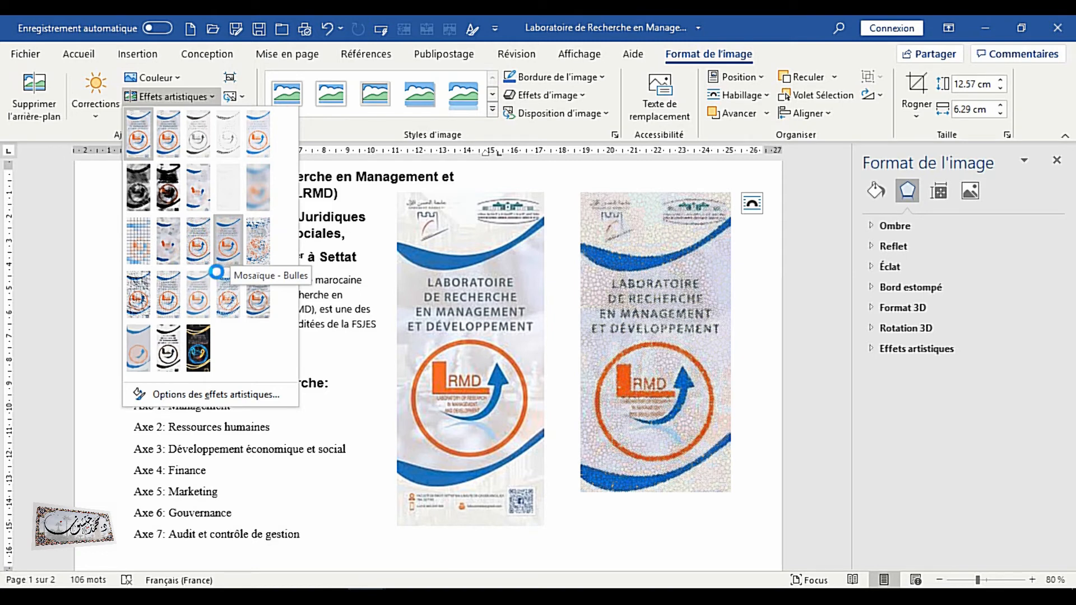
left_click(171, 290)
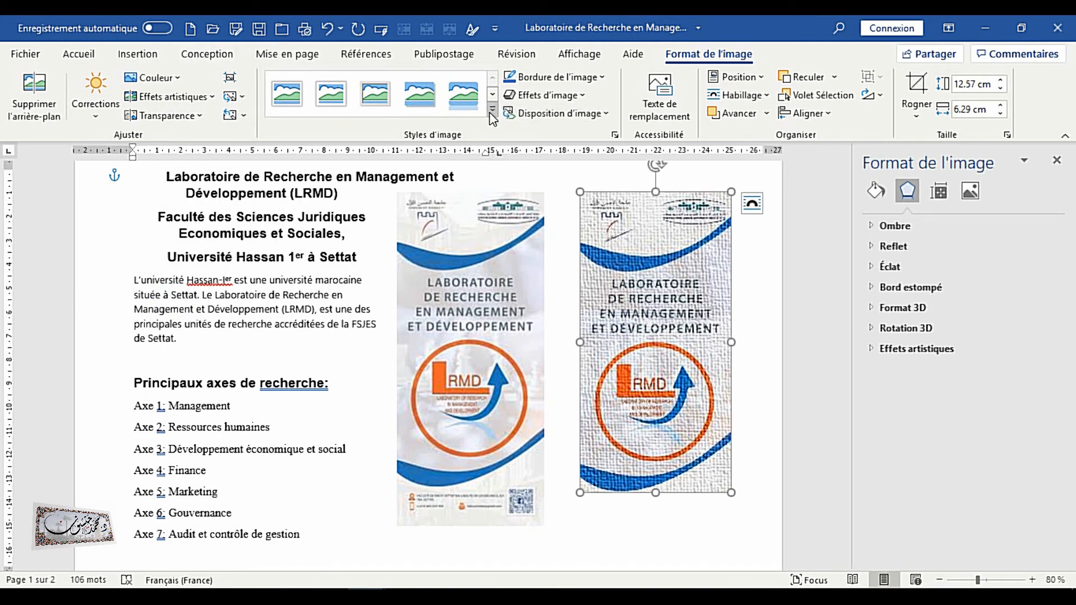
Give the right logo image a red picture border
left_click(577, 96)
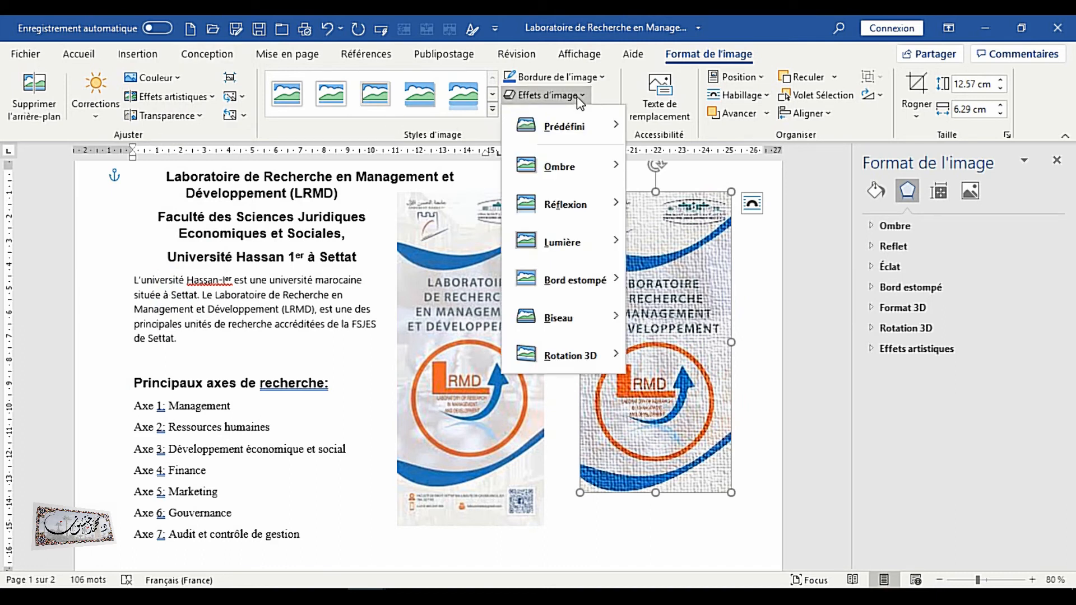
left_click(578, 96)
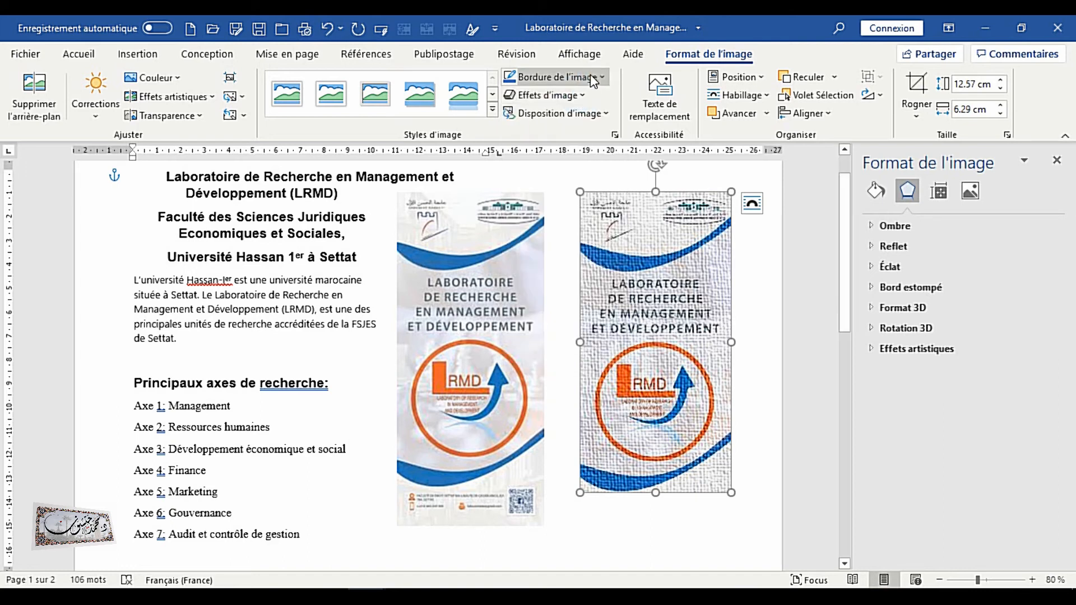
left_click(598, 77)
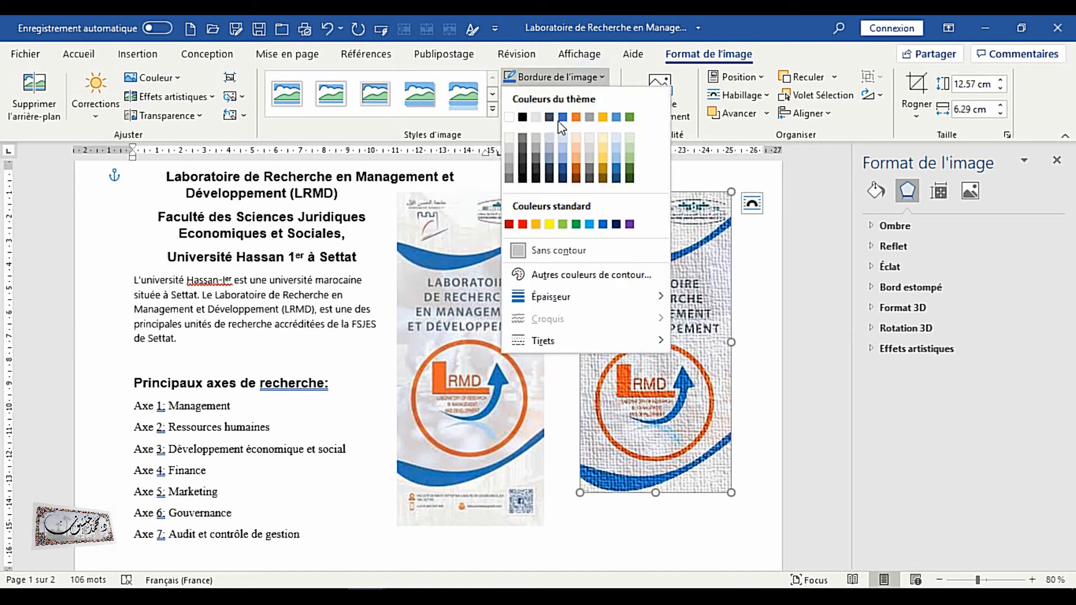
left_click(509, 224)
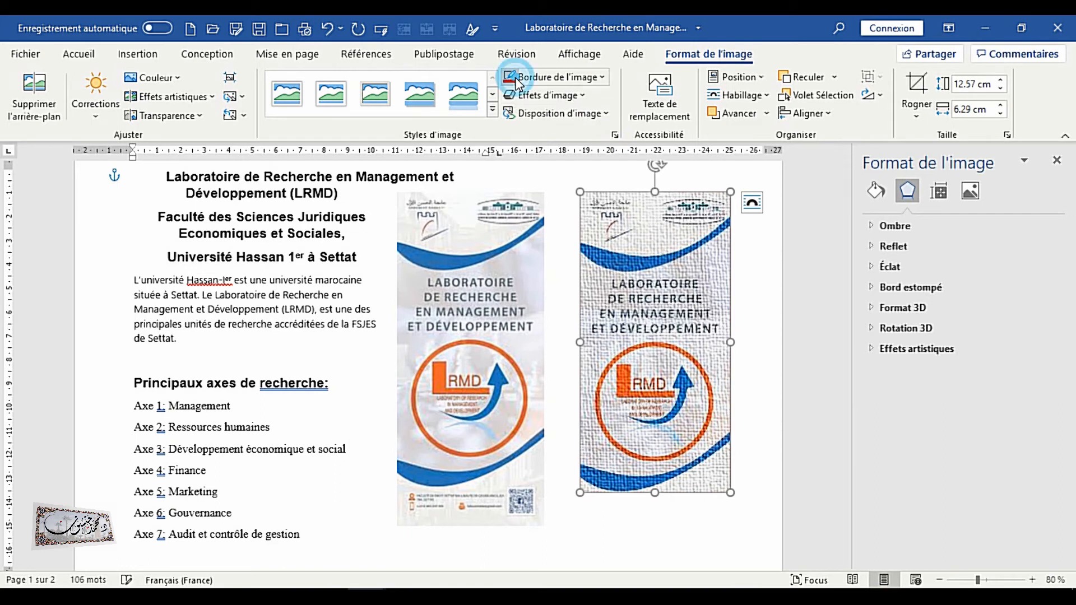
Set the right logo's border weight to 4½ pt
left_click(762, 254)
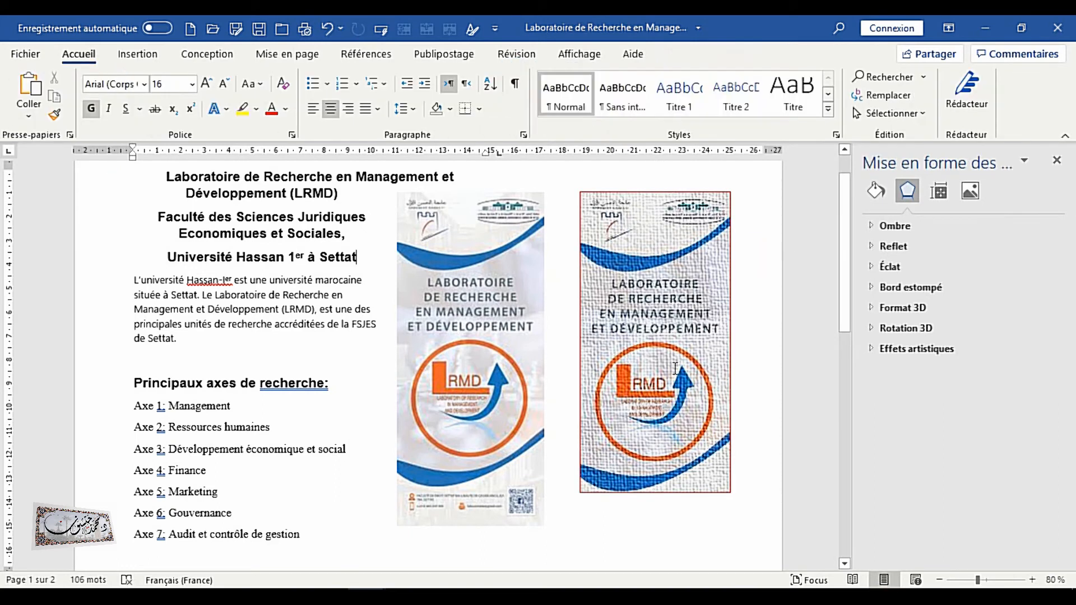
left_click(626, 269)
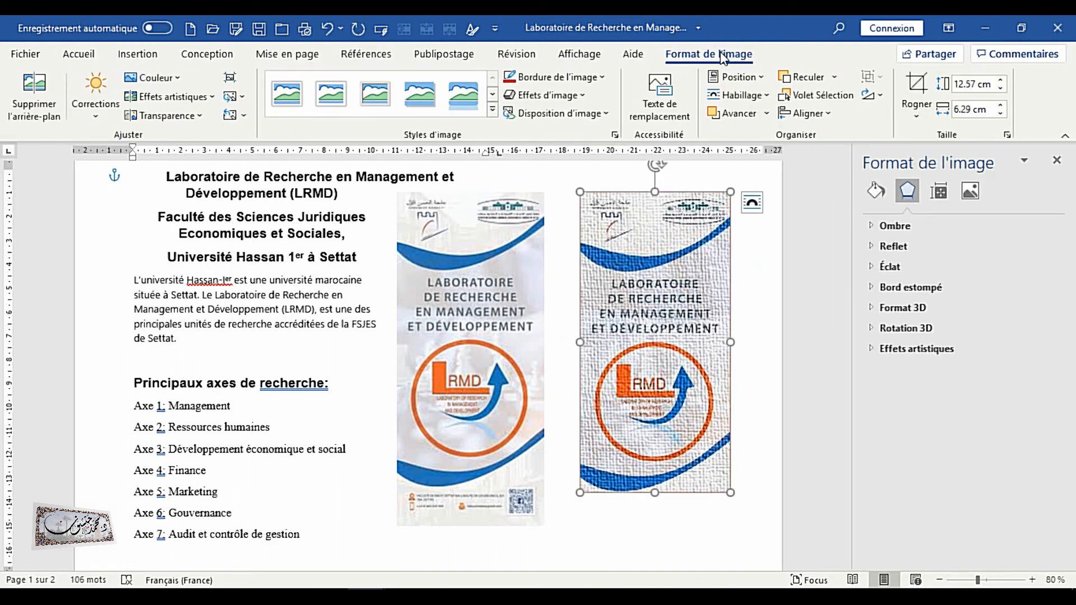
left_click(551, 75)
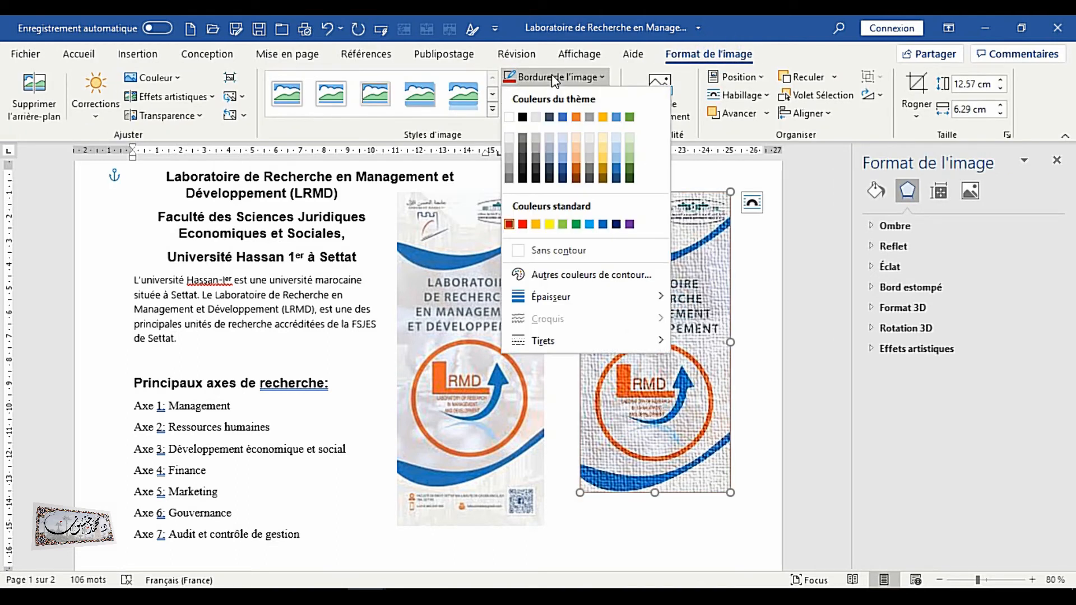
mouse_move(542, 294)
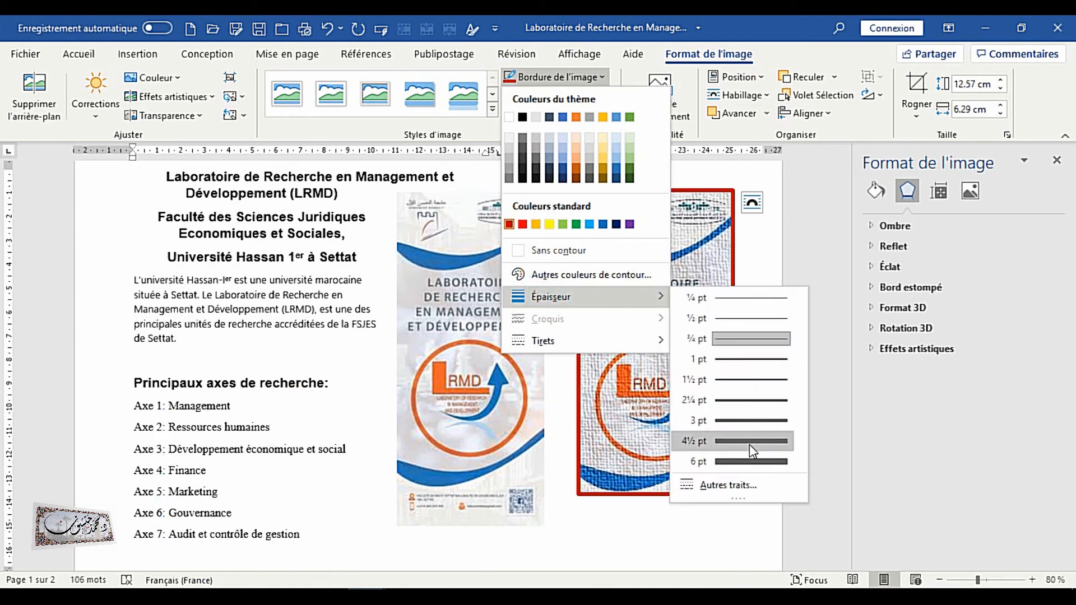
left_click(520, 414)
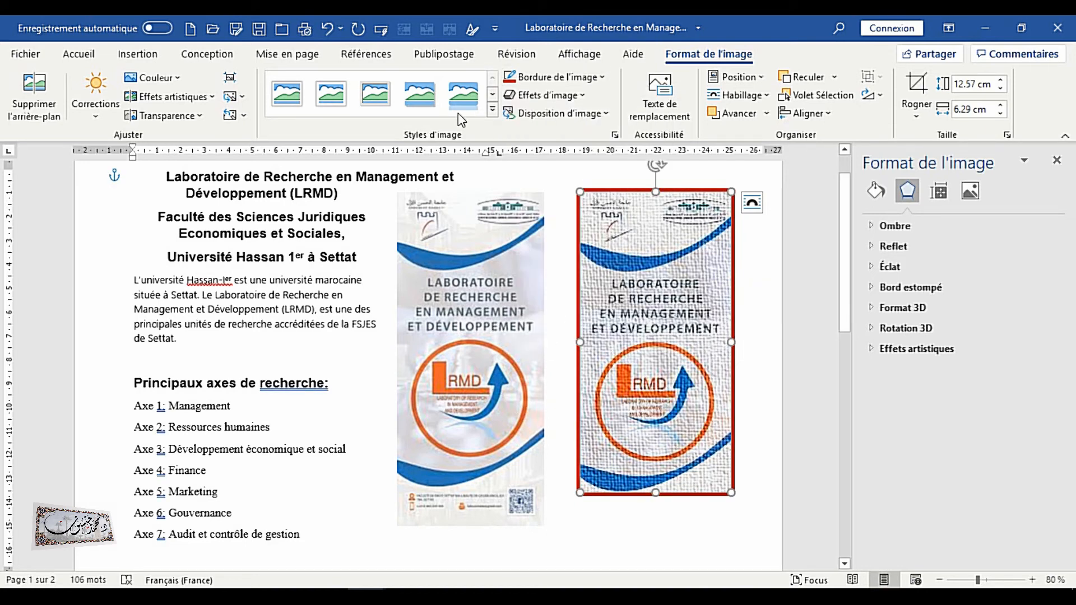
Apply a tilted perspective picture style to the right logo image
left_click(492, 110)
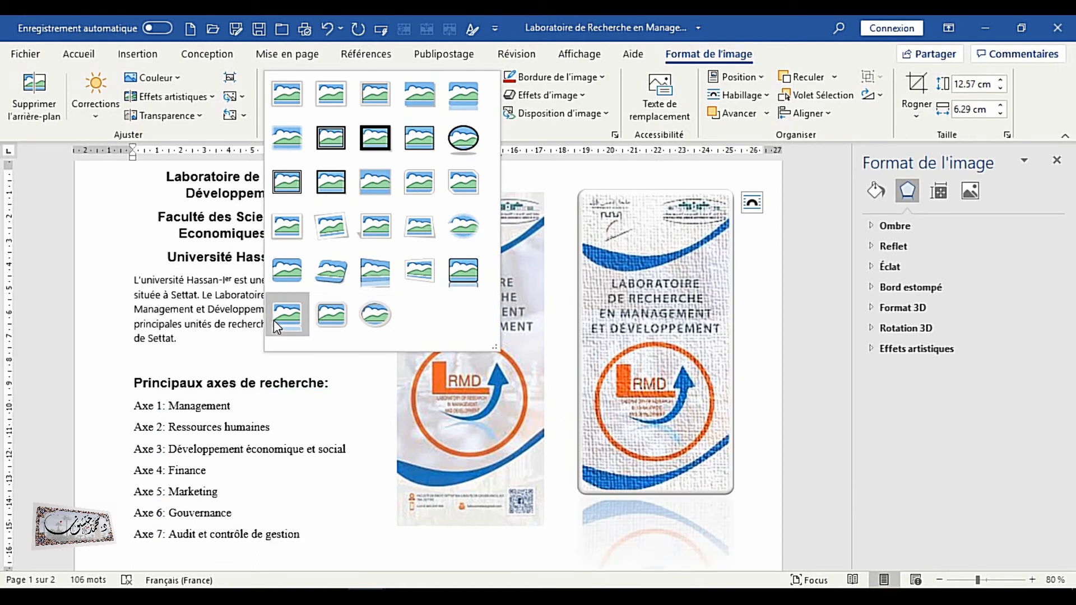
left_click(330, 271)
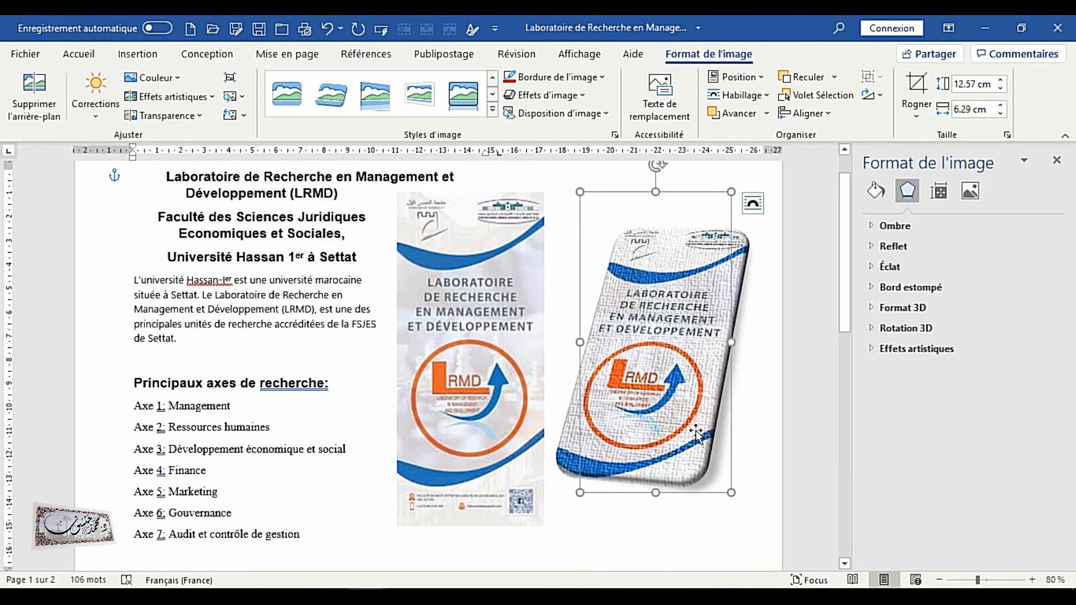
Set the shadow size of the right logo image to 102%
left_click(896, 226)
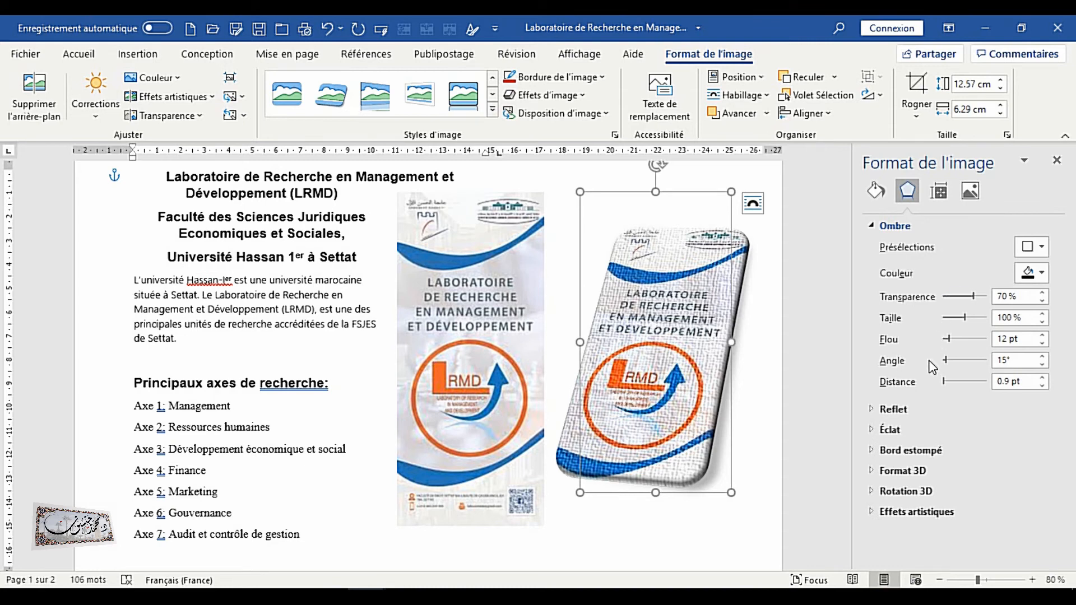
left_click(973, 317)
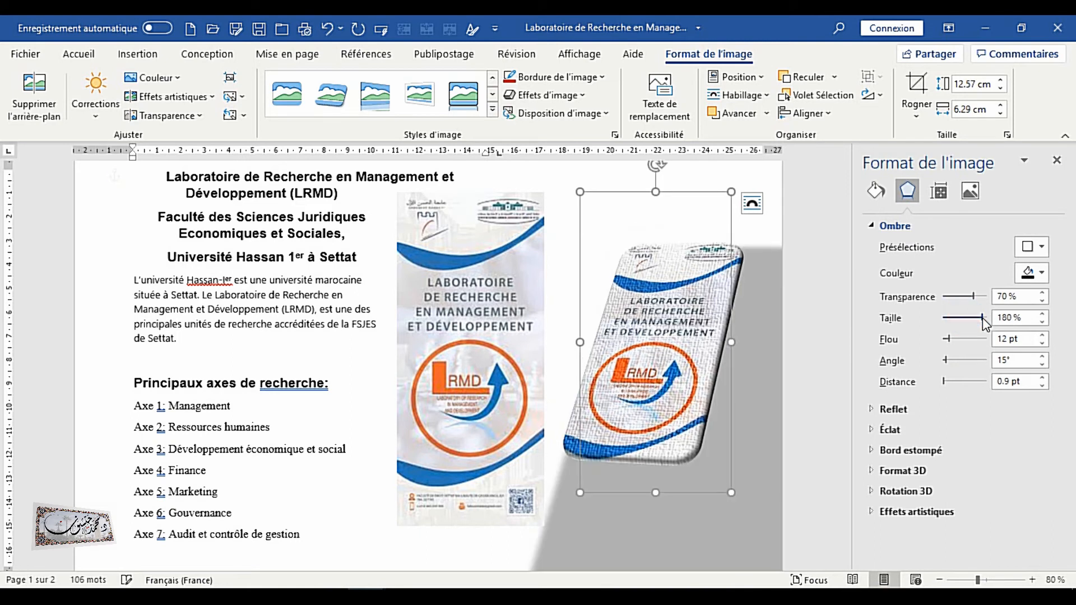
left_click(961, 317)
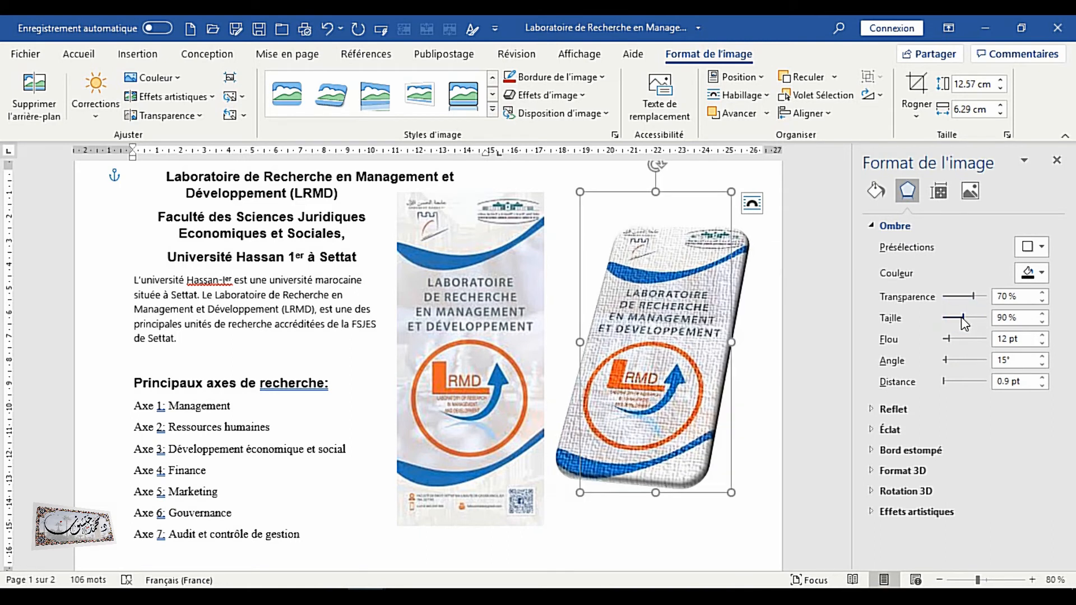
left_click(1042, 315)
left_click(1042, 315)
left_click(1042, 315)
left_click(1042, 315)
left_click(1042, 315)
left_click(1042, 315)
left_click(1042, 315)
left_click(1041, 315)
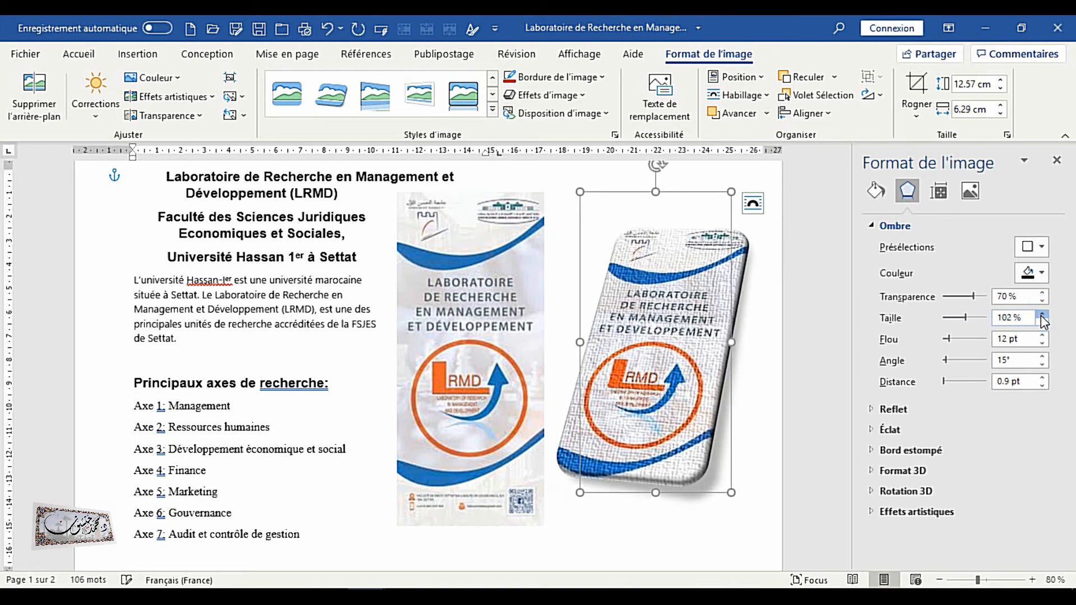
Add a reflection to the right logo with 25% transparency, 65% size and 4 pt distance
left_click(893, 409)
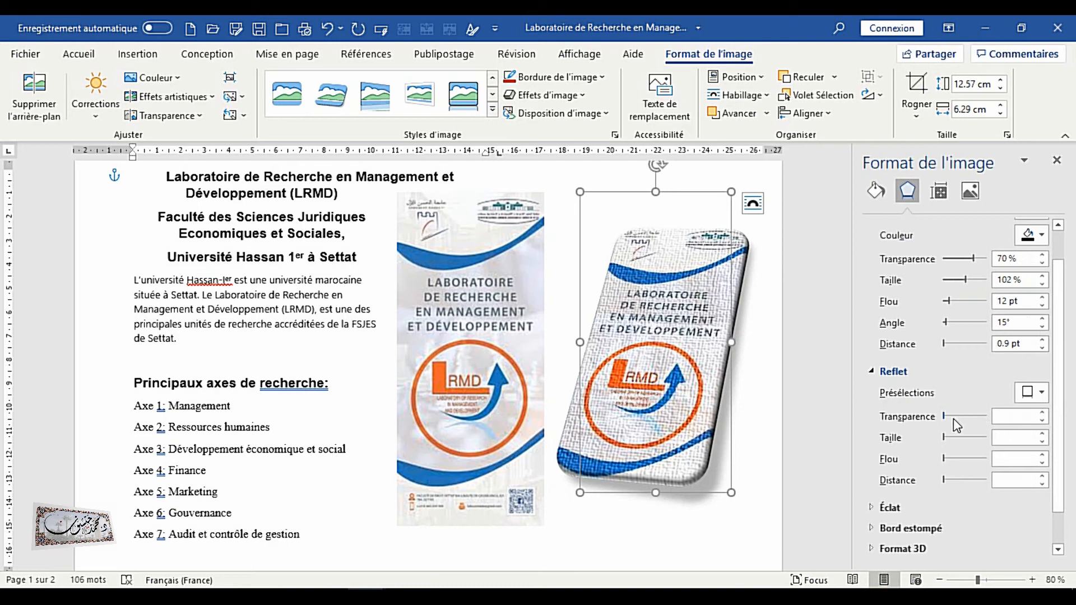
left_click_drag(945, 416, 957, 416)
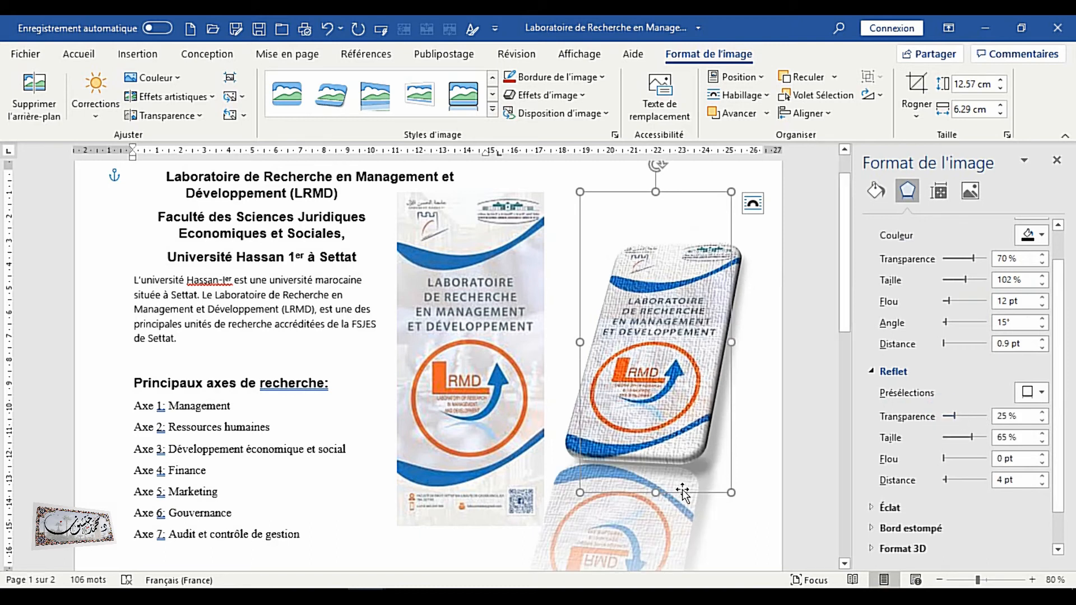
left_click(751, 275)
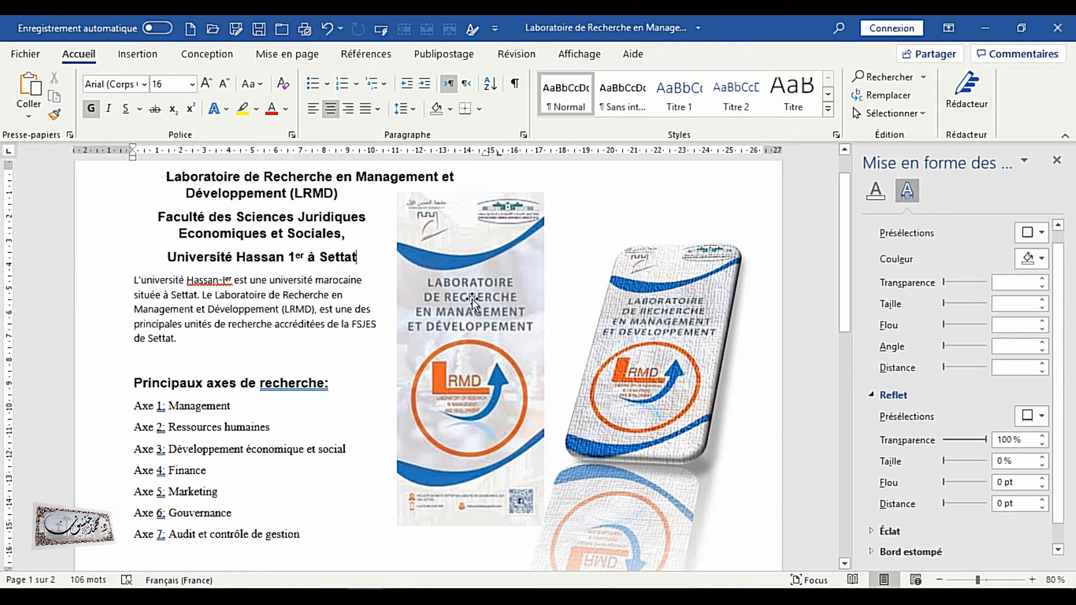
left_click(698, 324)
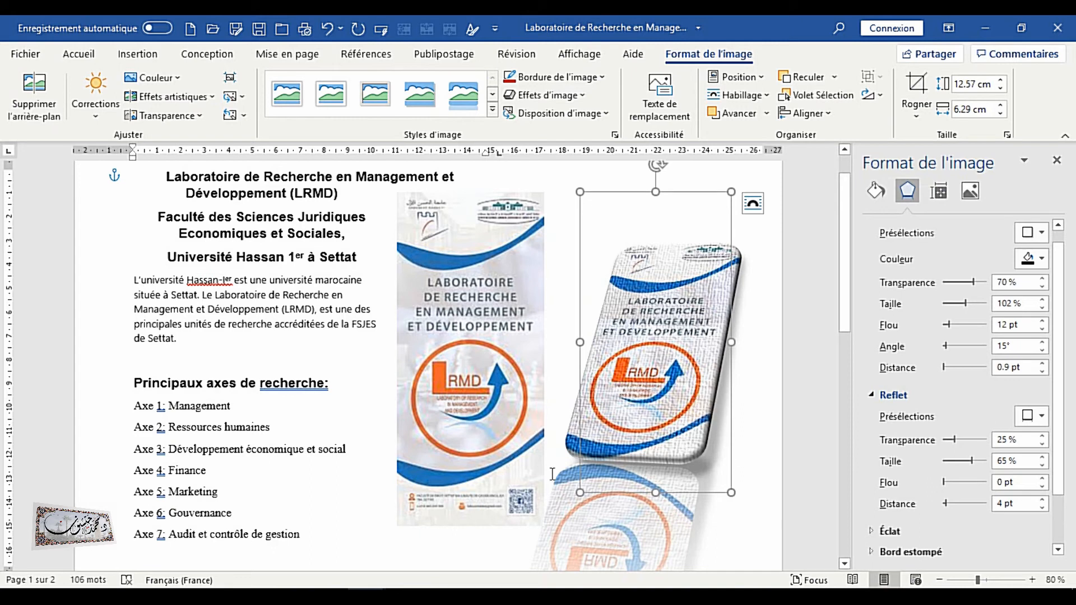
Insert the picture 'uh1 + fsjes settat' from the computer on a new line below the page 2 paragraph
scroll(471, 453, "down", 1)
scroll(470, 453, "up", 1)
scroll(216, 211, "down", 5)
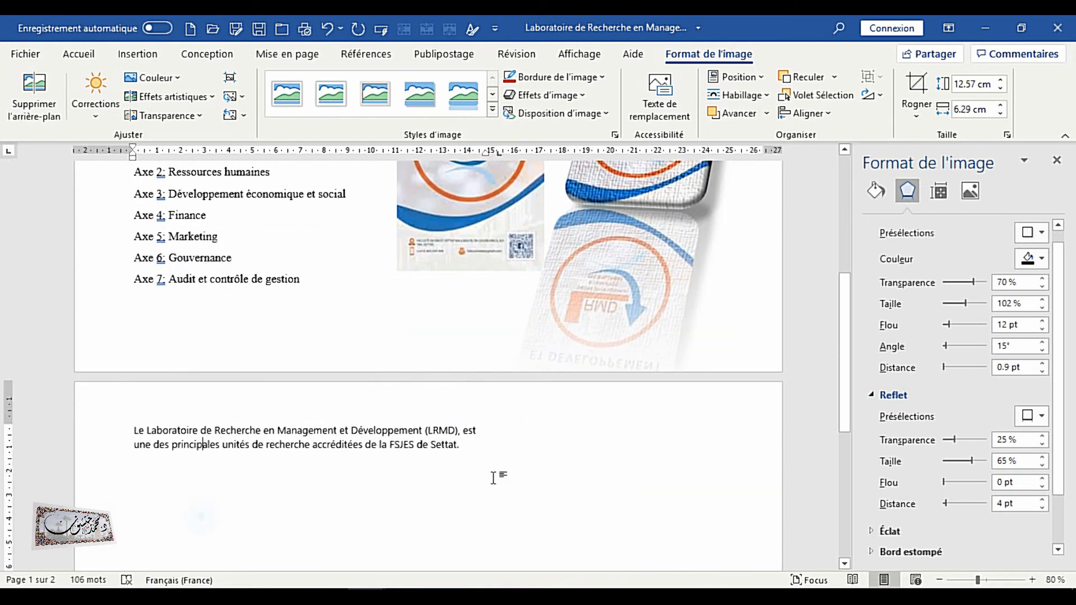
left_click(483, 460)
key("Return")
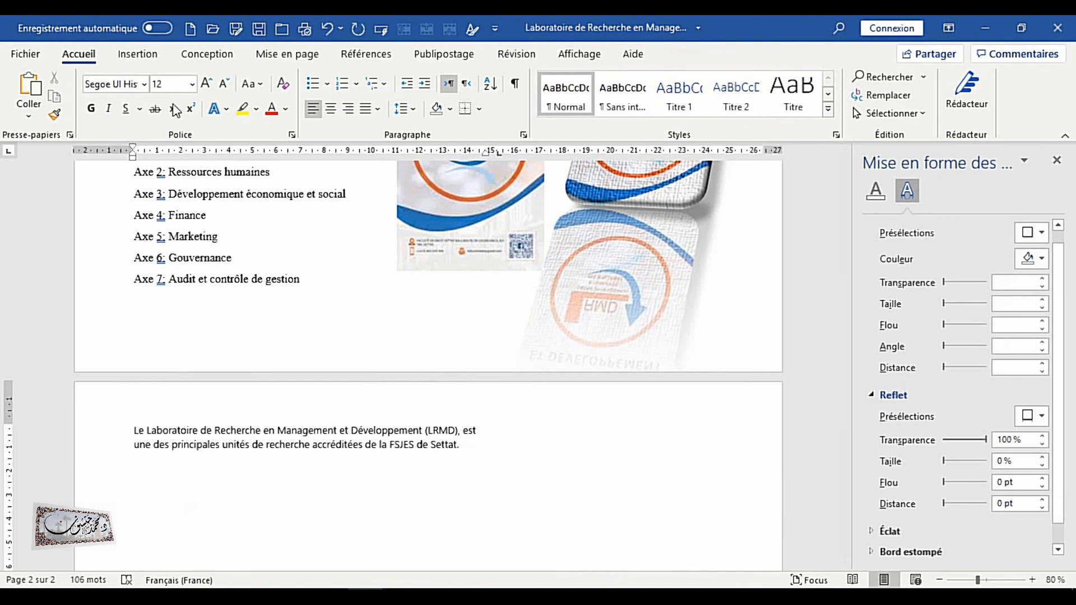
left_click(133, 54)
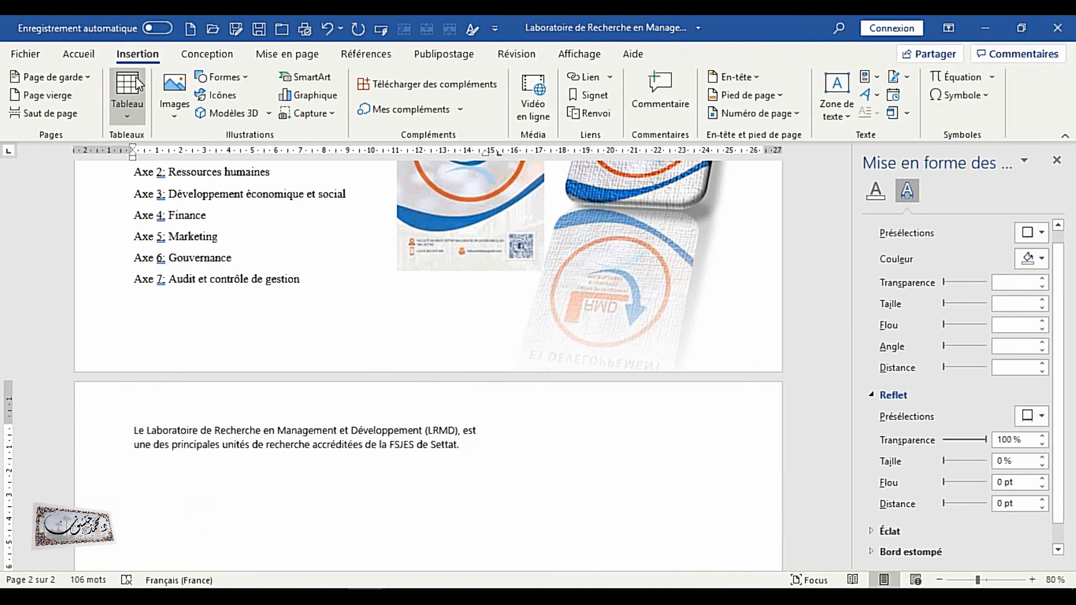
left_click(174, 101)
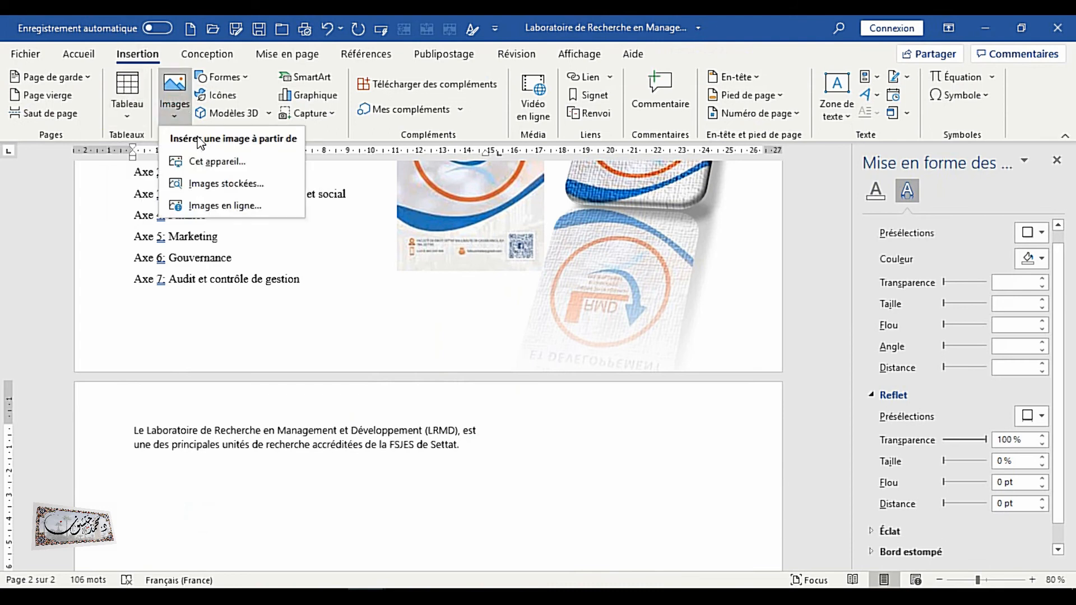
left_click(194, 169)
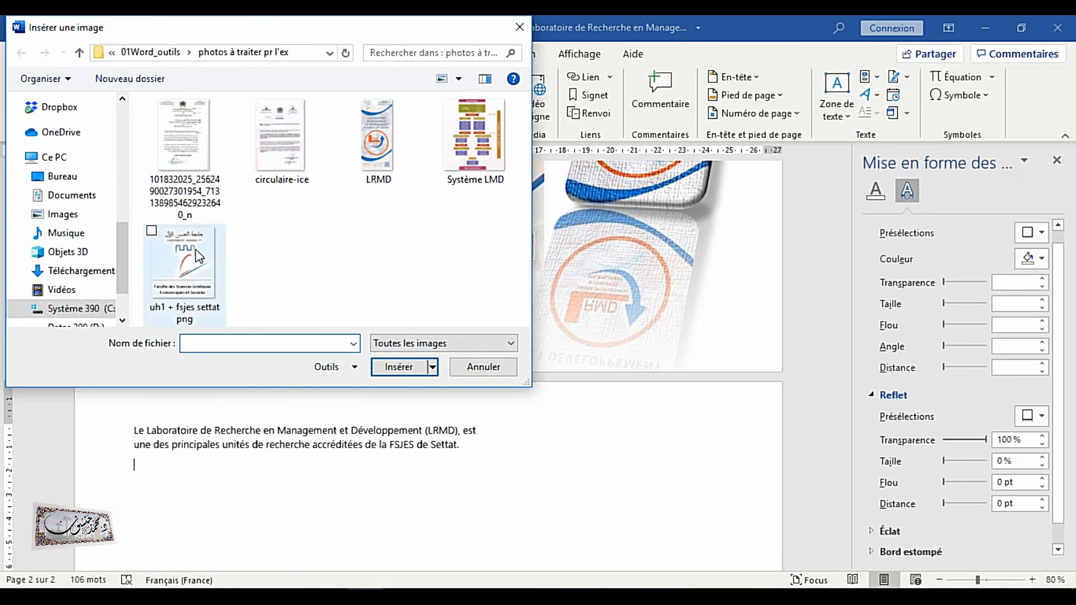
left_click(196, 249)
left_click(398, 368)
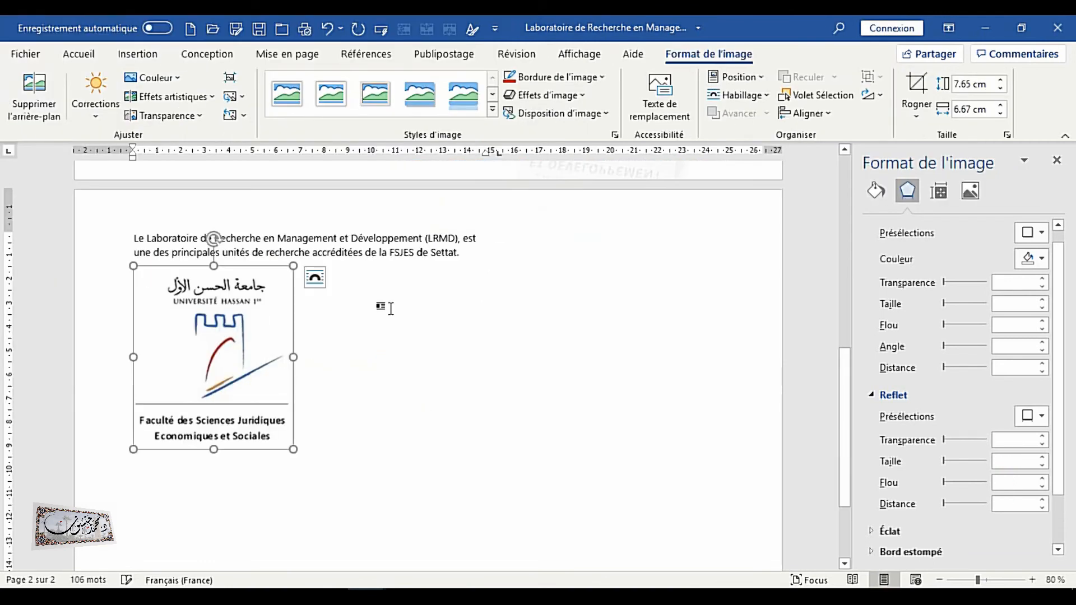
Move the university logo up onto page 1 between the introductory paragraph and the research axes list
left_click_drag(241, 346, 342, 256)
scroll(343, 271, "up", 3)
left_click_drag(277, 426, 298, 164)
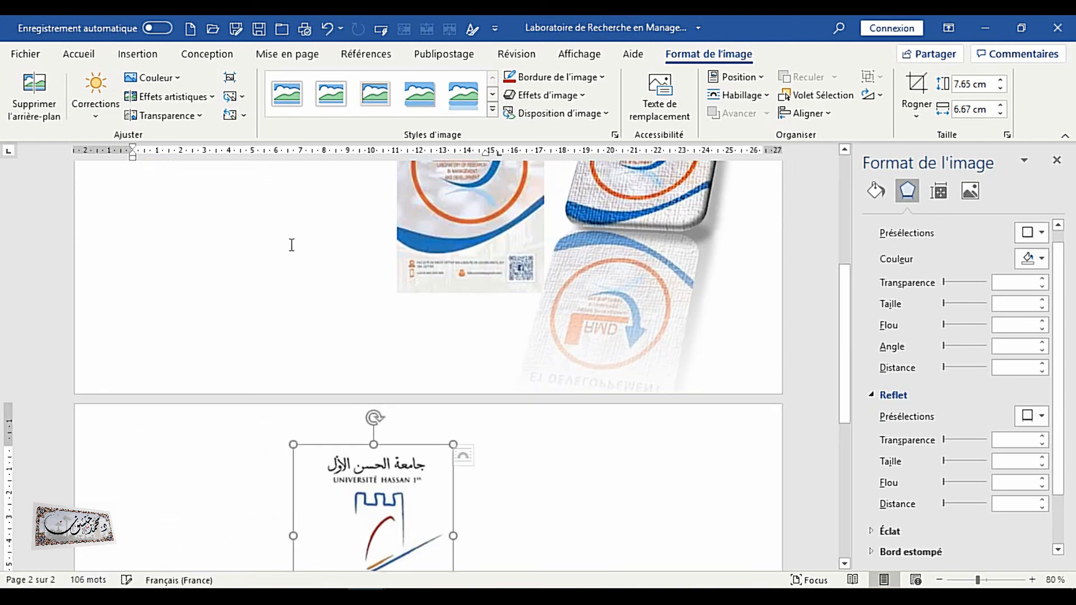
scroll(394, 332, "down", 3)
scroll(394, 335, "up", 8)
left_click(498, 275)
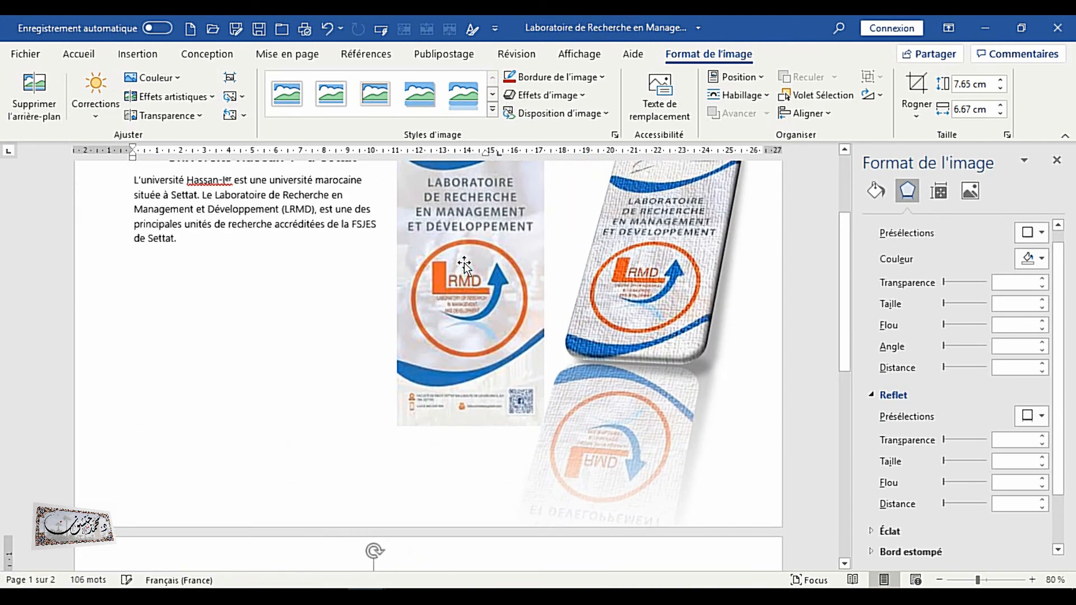
left_click(644, 270, "ctrl")
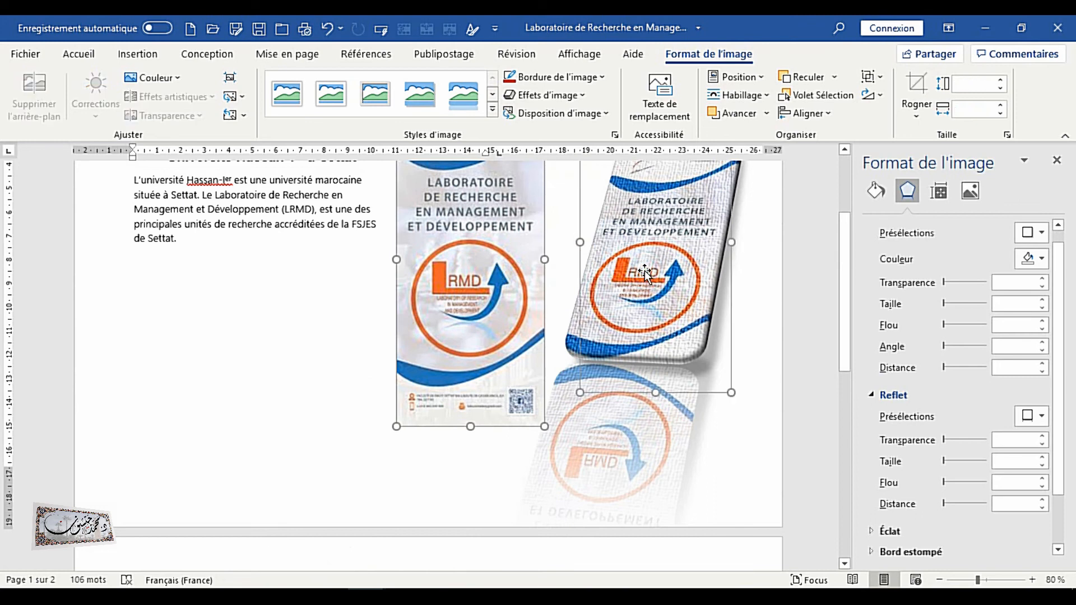
key("ctrl+z")
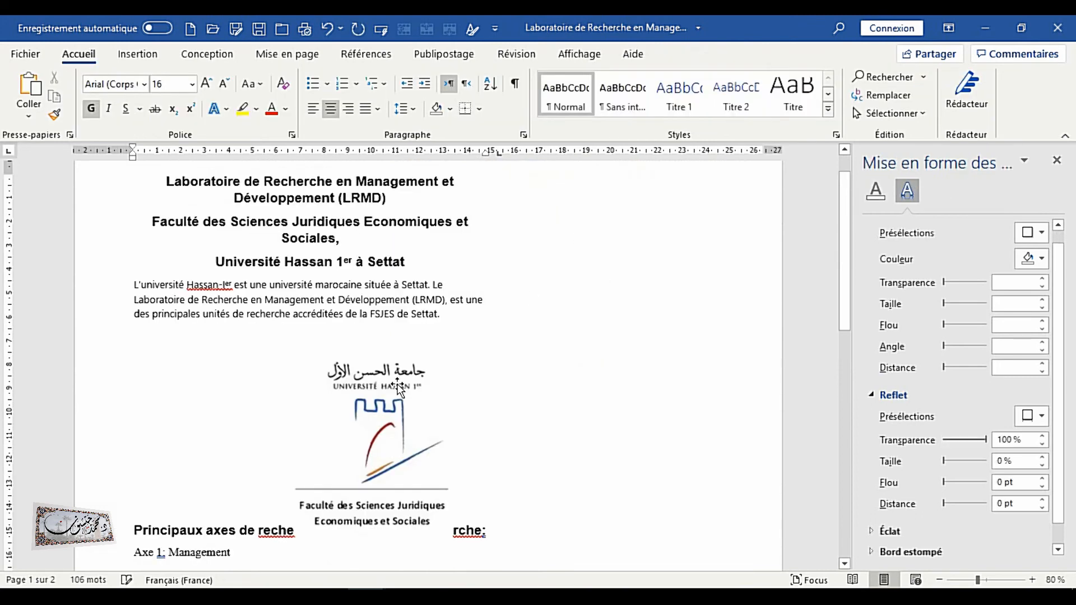
Set the university logo's text wrapping to Through and nudge it slightly upward and left
left_click(426, 399)
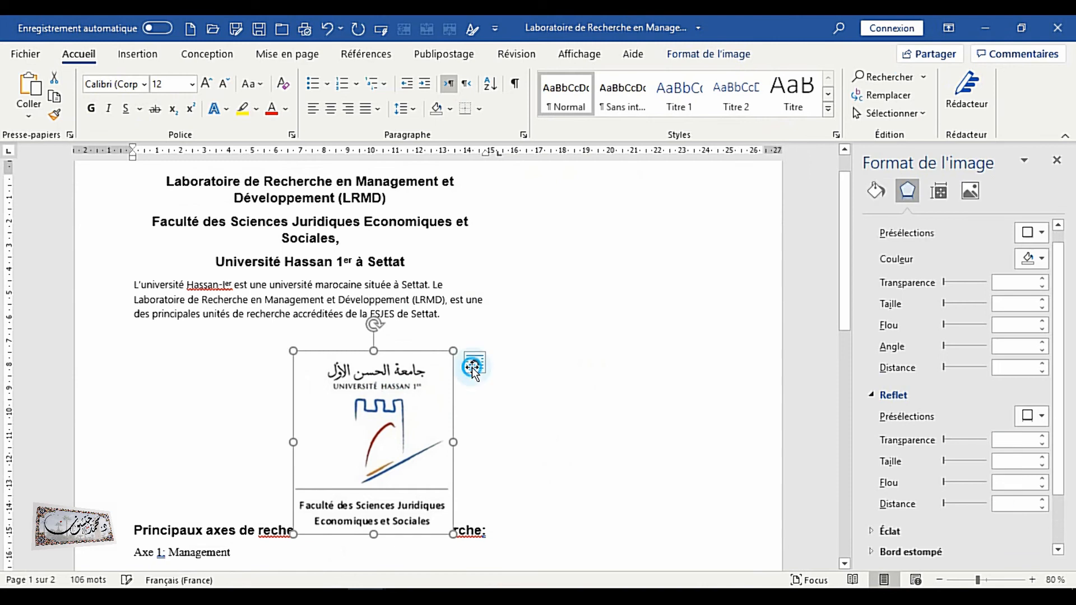
left_click(474, 363)
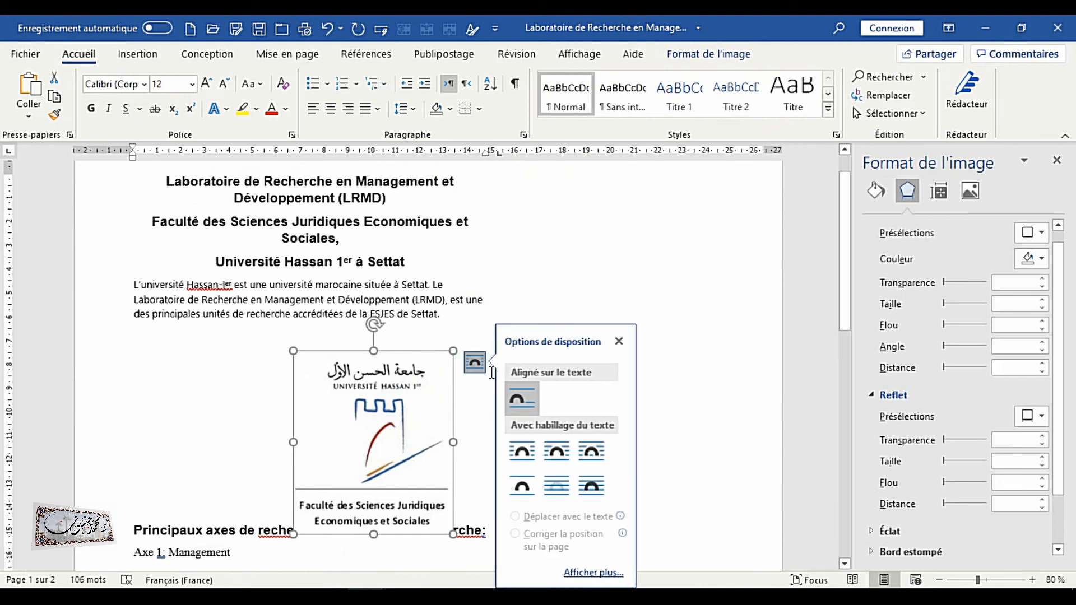
left_click(592, 455)
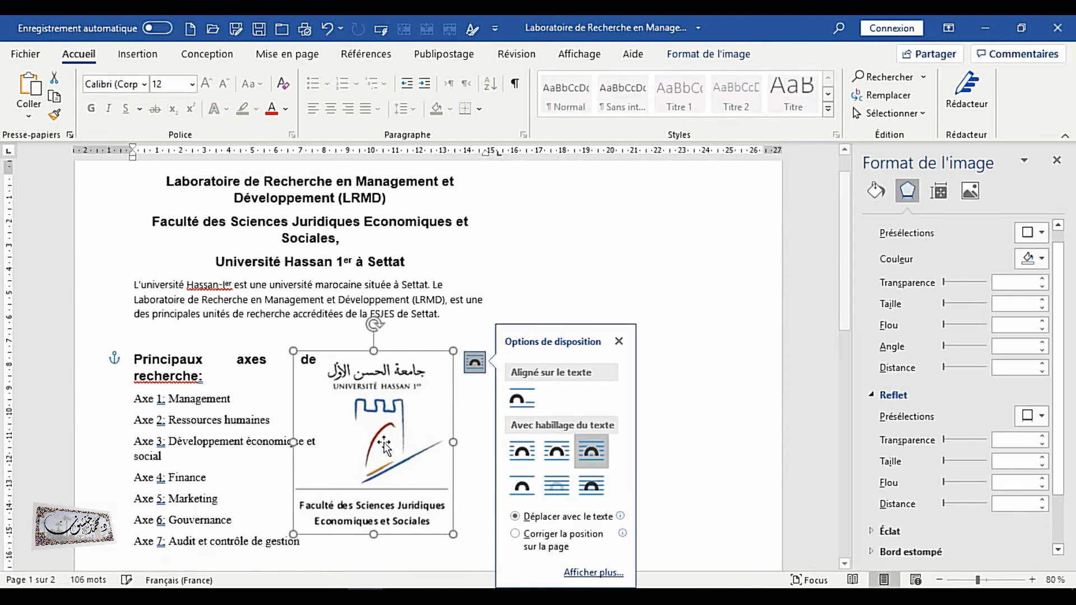
left_click(365, 387)
left_click_drag(365, 388, 337, 399)
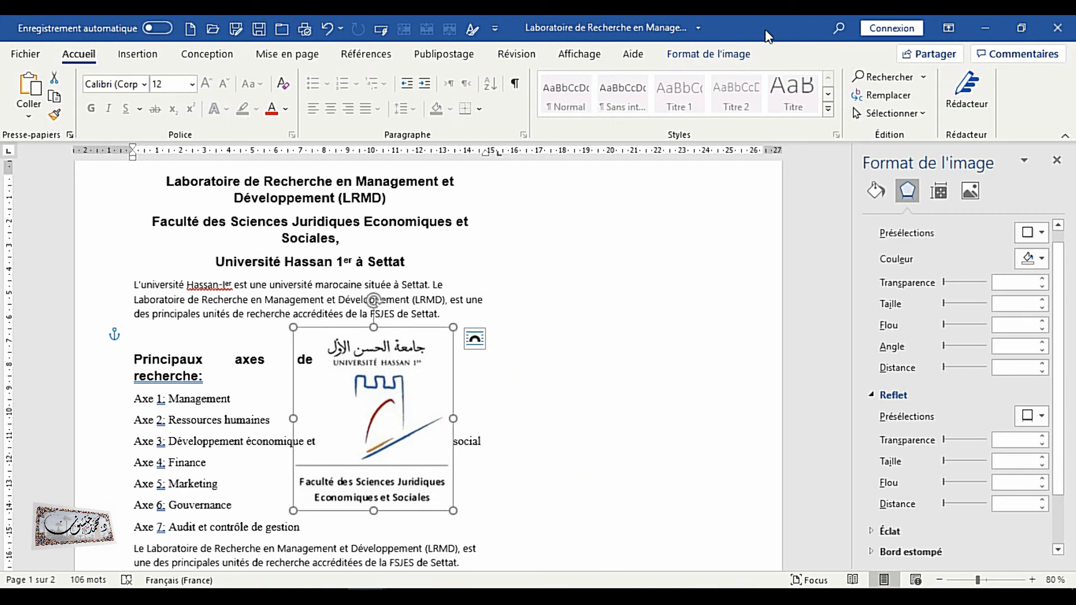
left_click(709, 54)
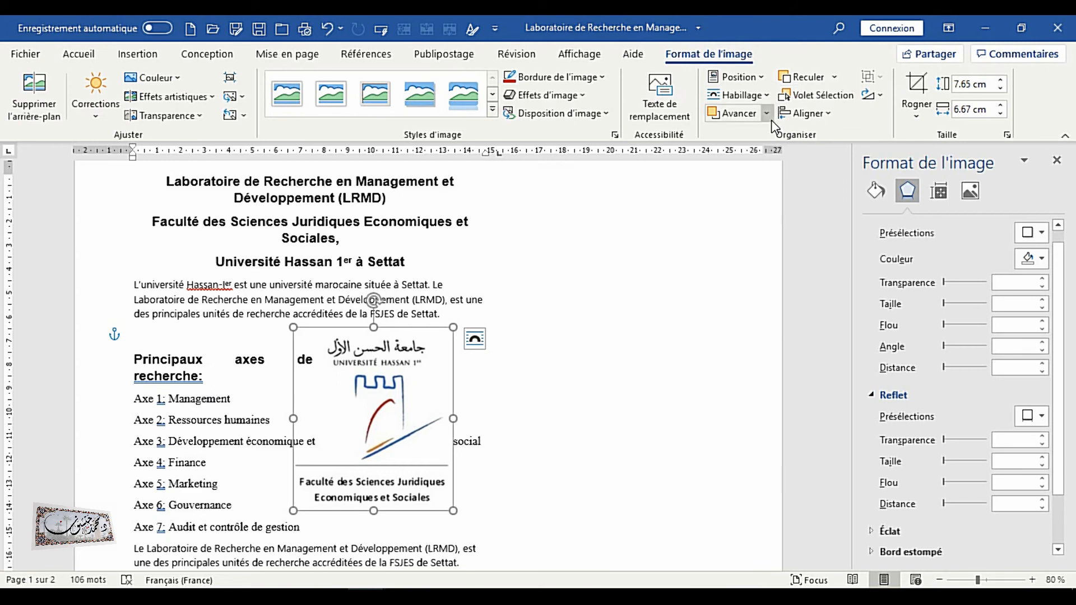
left_click(751, 97)
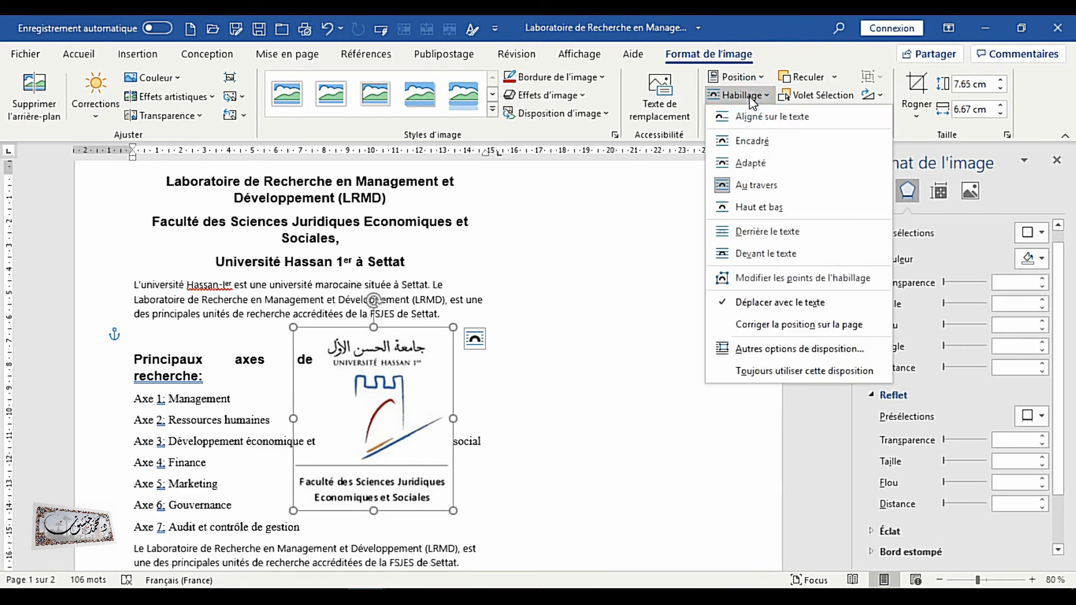
left_click(764, 279)
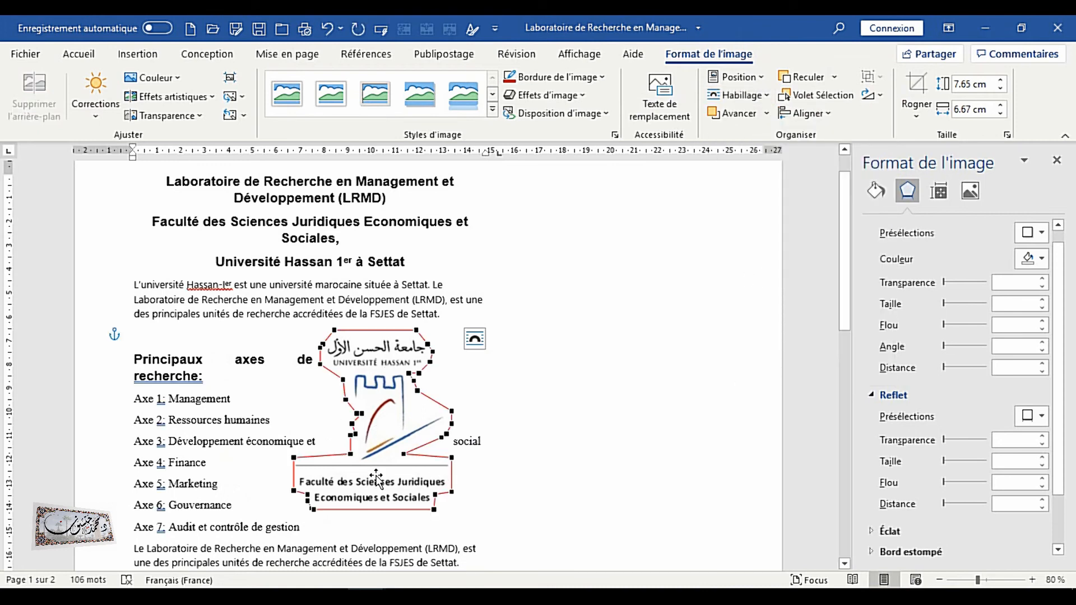
left_click(386, 413)
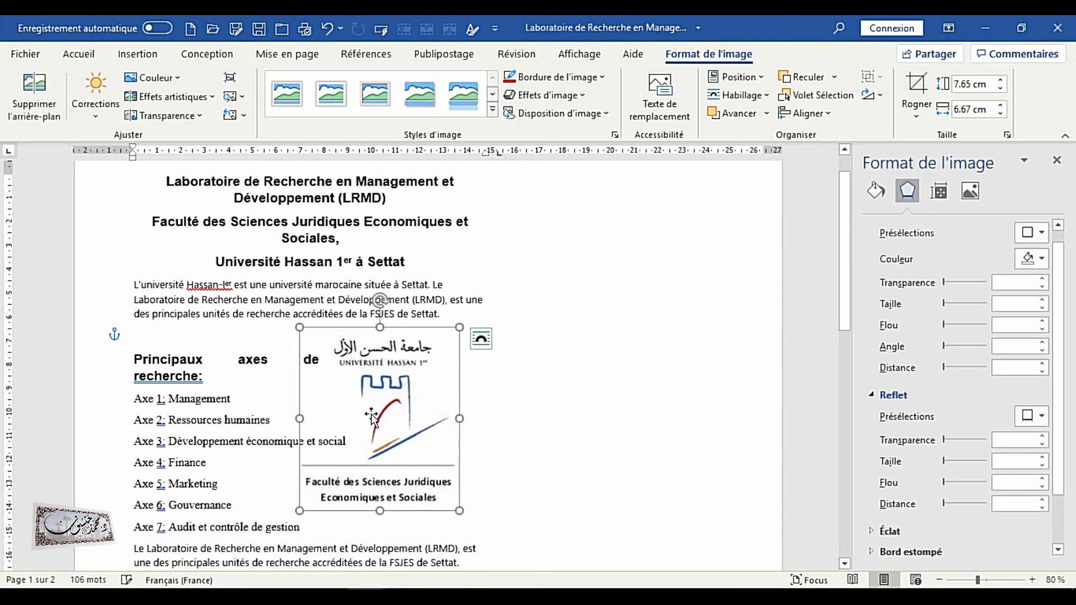
Edit the university logo's wrap points so the research axes text flows closely around its shape
left_click(750, 96)
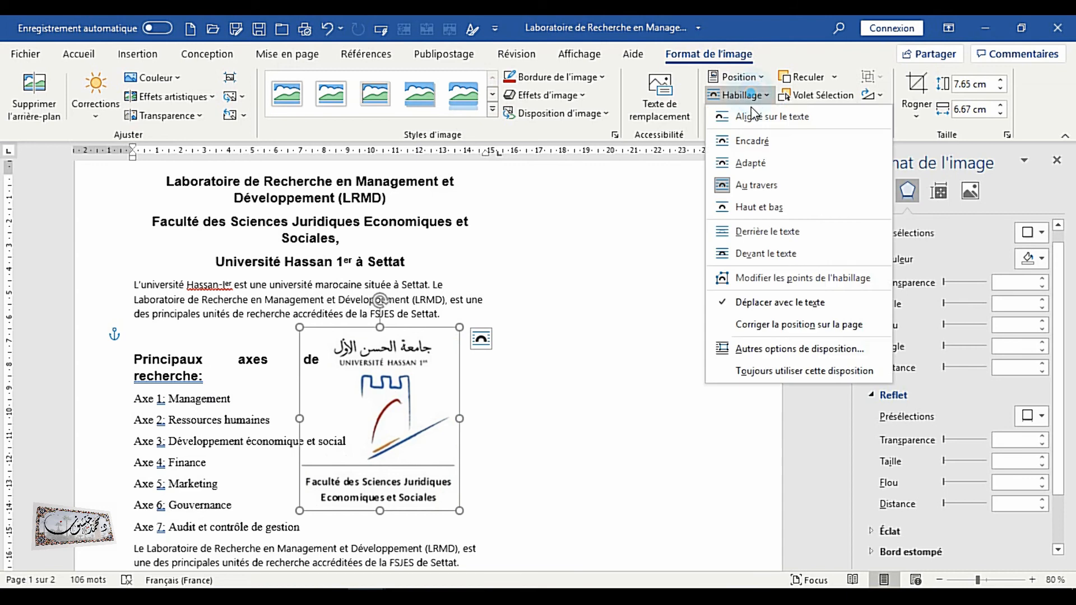
left_click(774, 278)
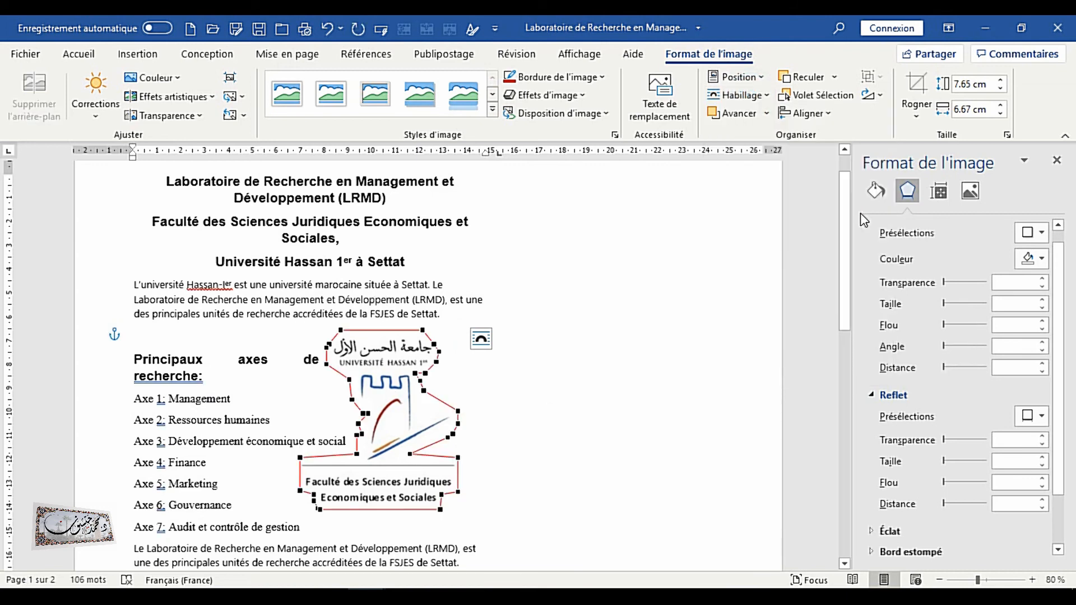
left_click_drag(389, 458, 314, 469)
left_click_drag(226, 466, 274, 456)
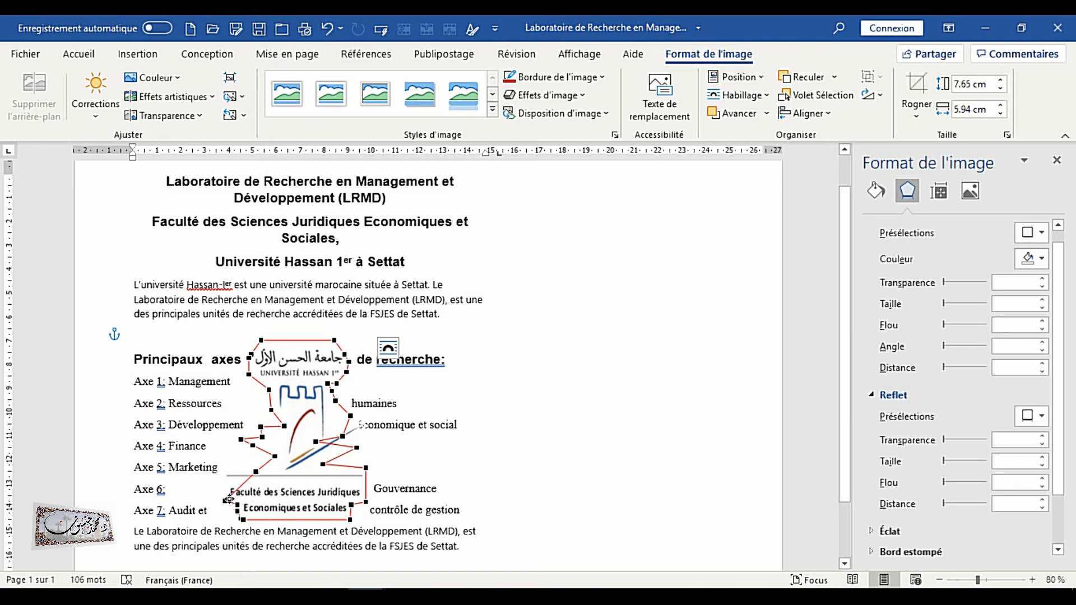
mouse_move(225, 499)
left_mouse_down()
mouse_move(268, 494)
mouse_move(231, 514)
left_mouse_up()
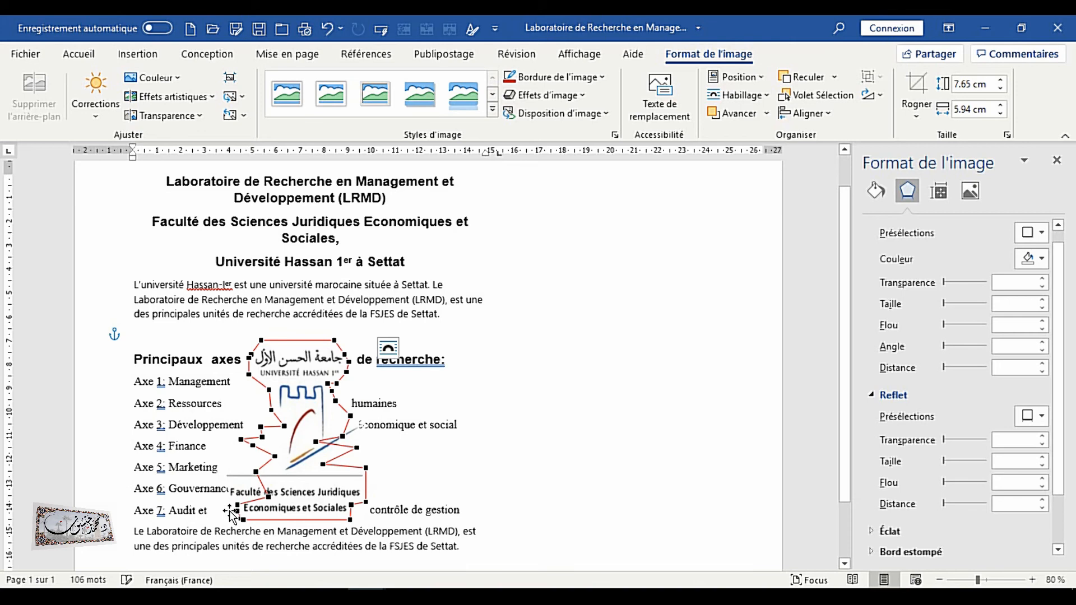
left_click(314, 465)
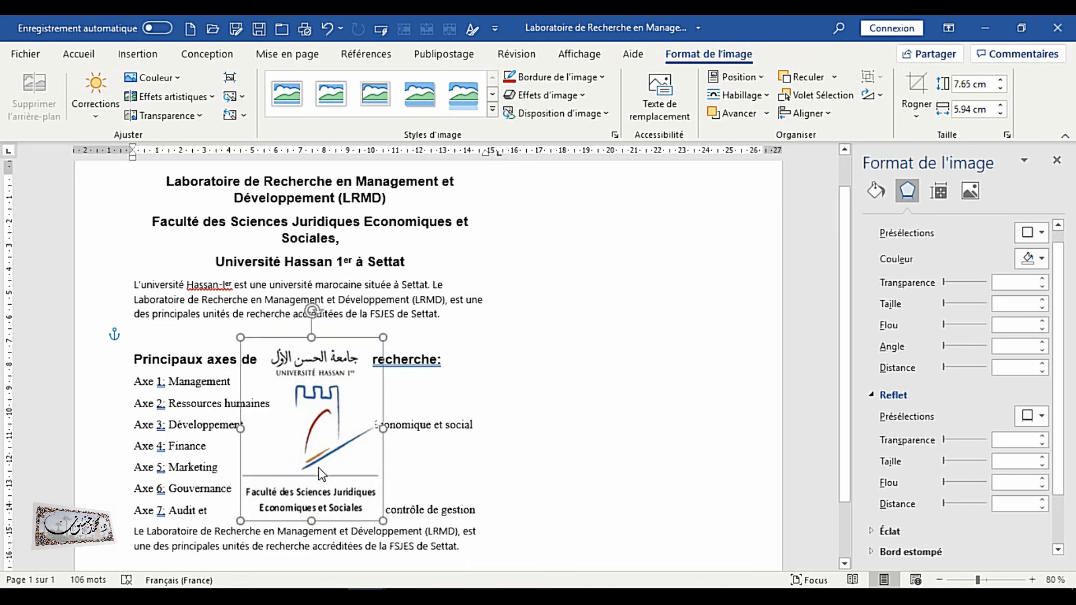
left_click(692, 464)
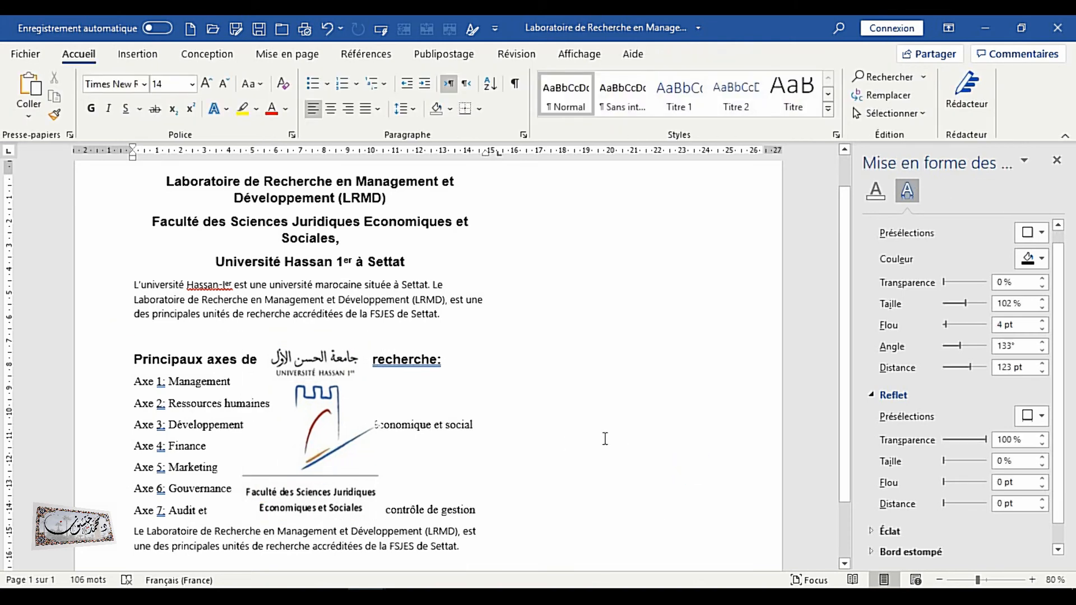
Copy the picture 'uh1 + fsjes settat' from its folder and paste it on the empty line above the research axes heading
scroll(526, 408, "down", 1)
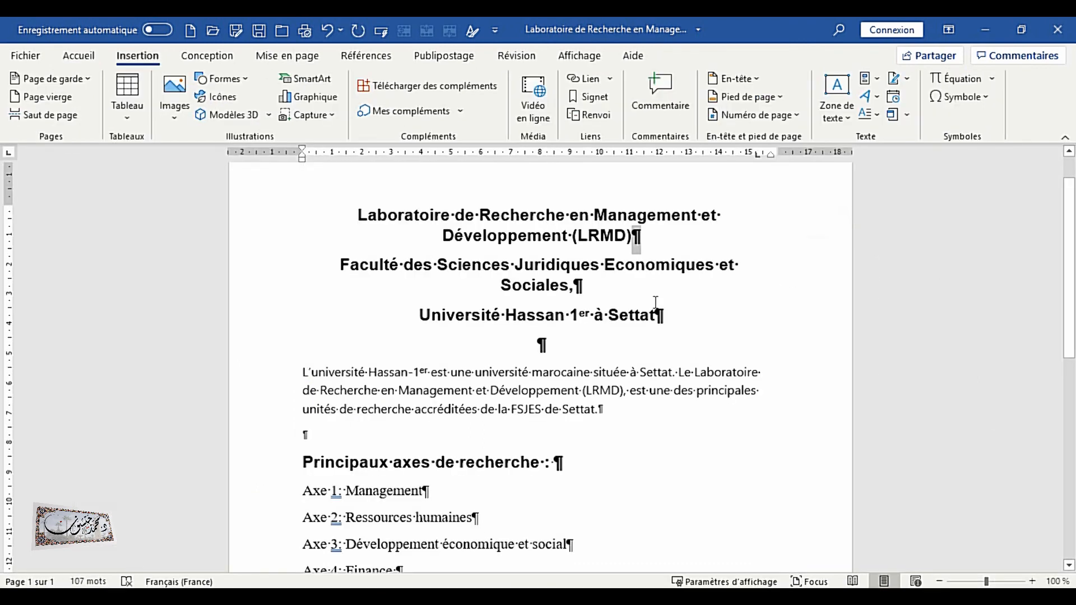
left_click(691, 328)
left_click(541, 345)
left_click(318, 440)
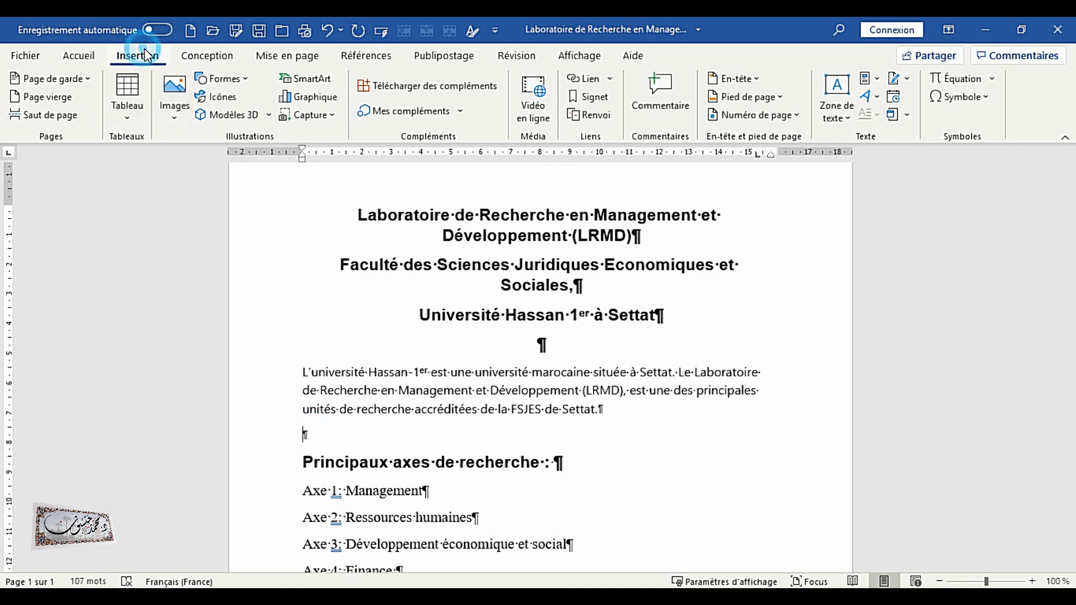
left_click(176, 118)
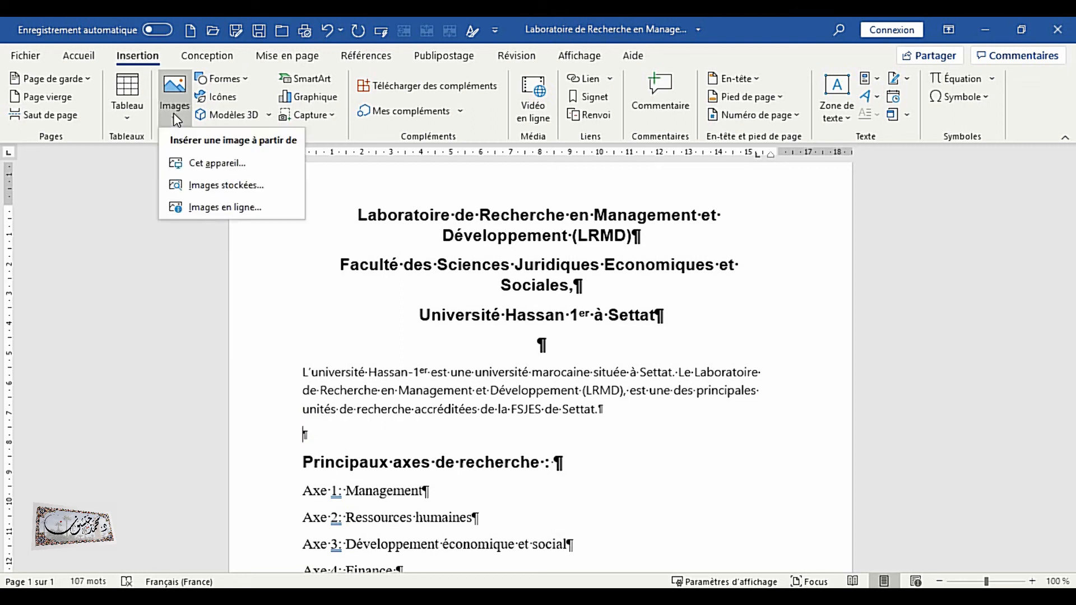
left_click(461, 288)
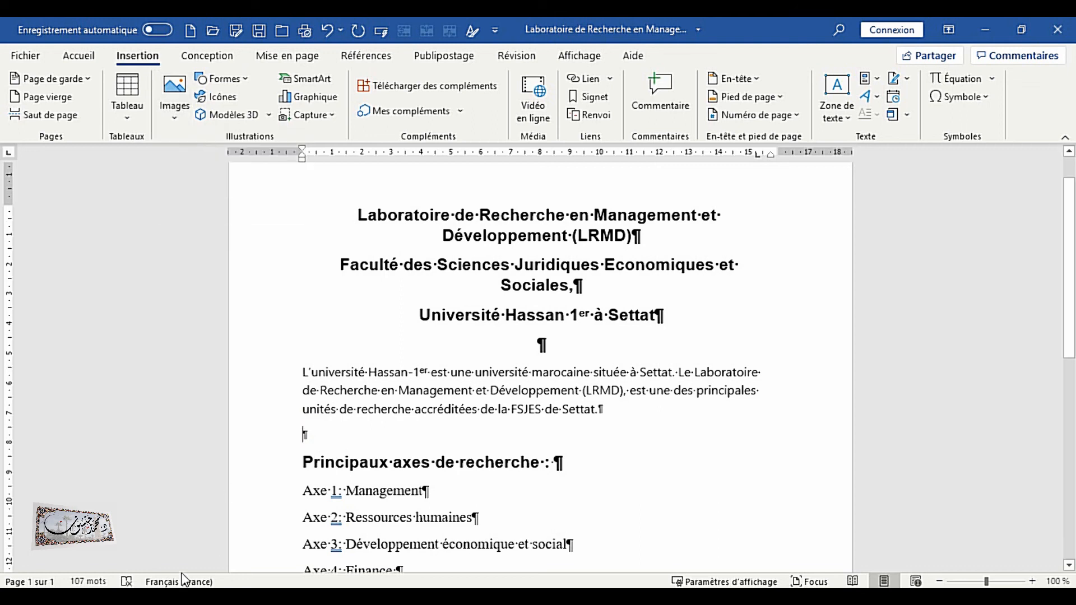
left_click(180, 595)
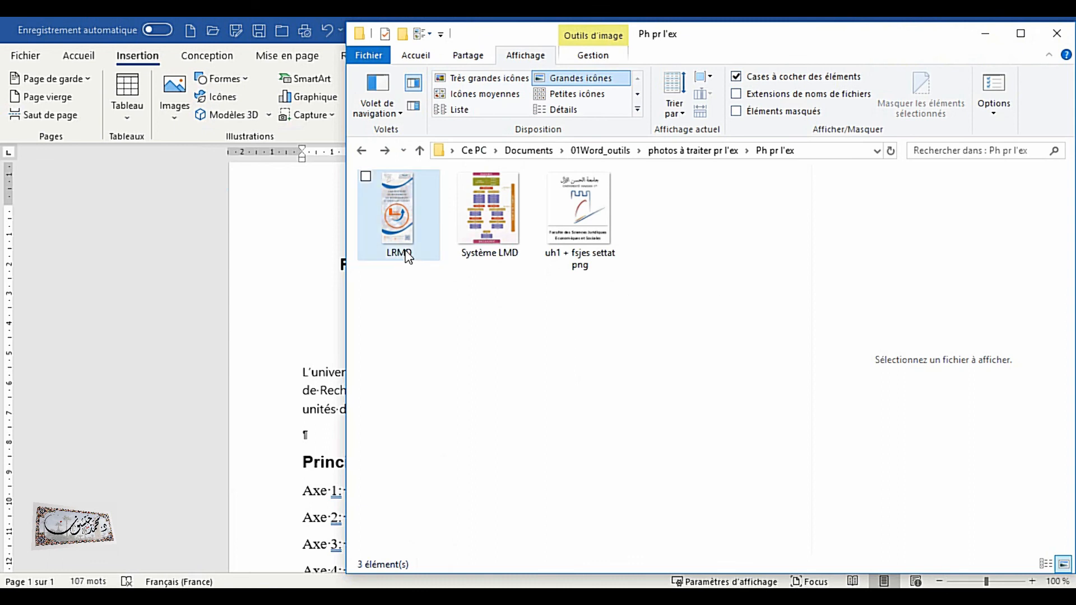
left_click(579, 227)
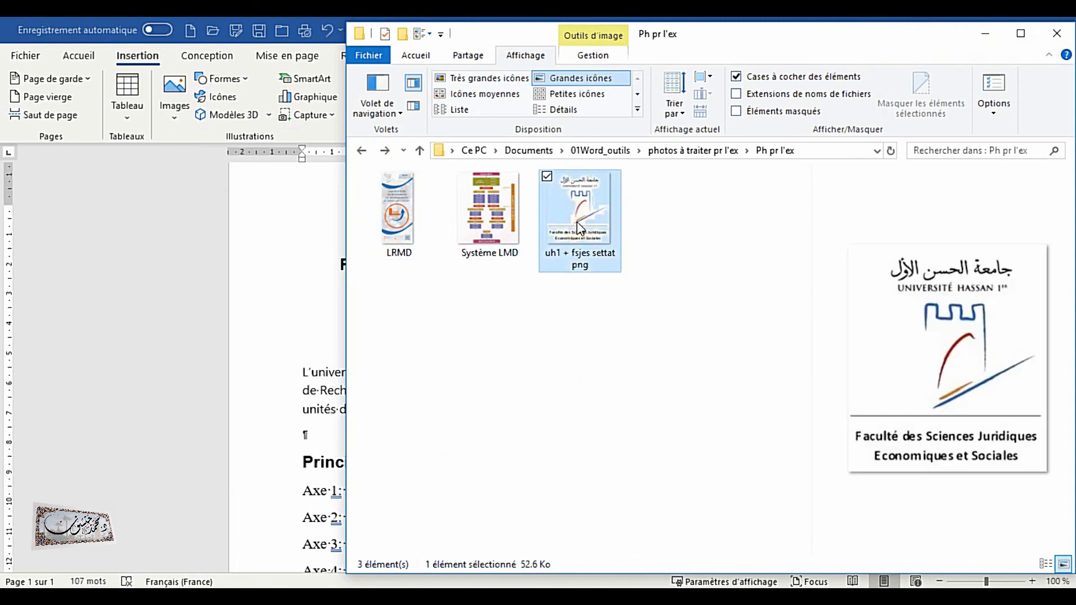
right_click(580, 226)
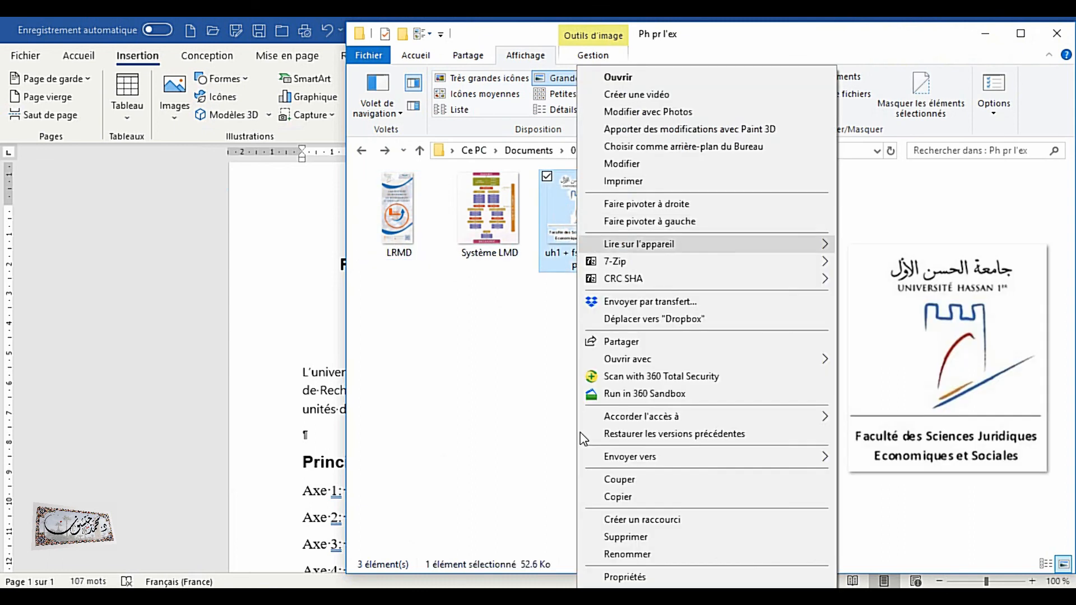
left_click(616, 497)
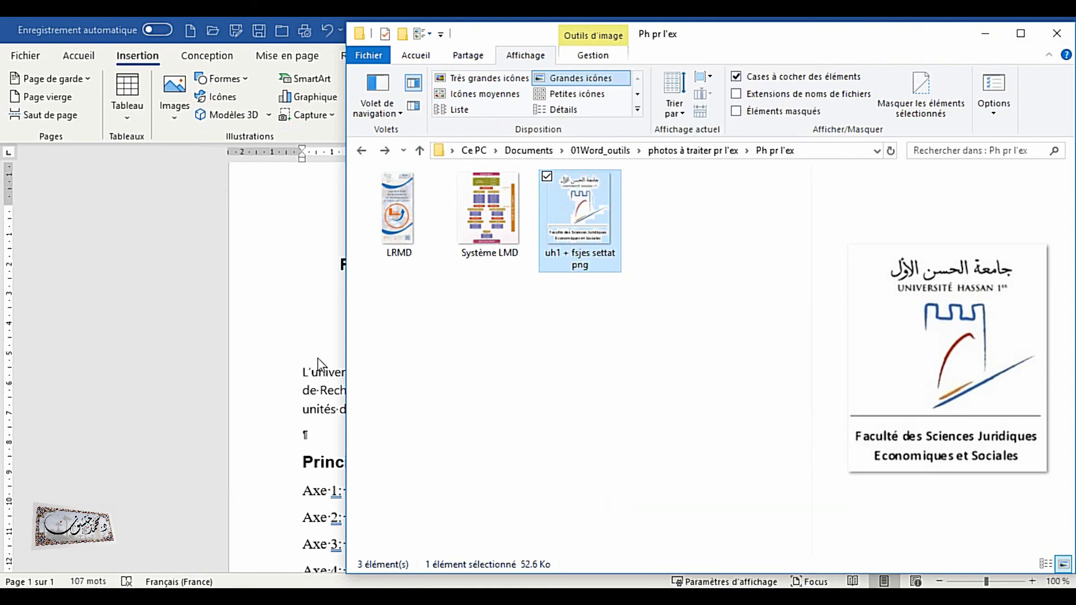
left_click(252, 315)
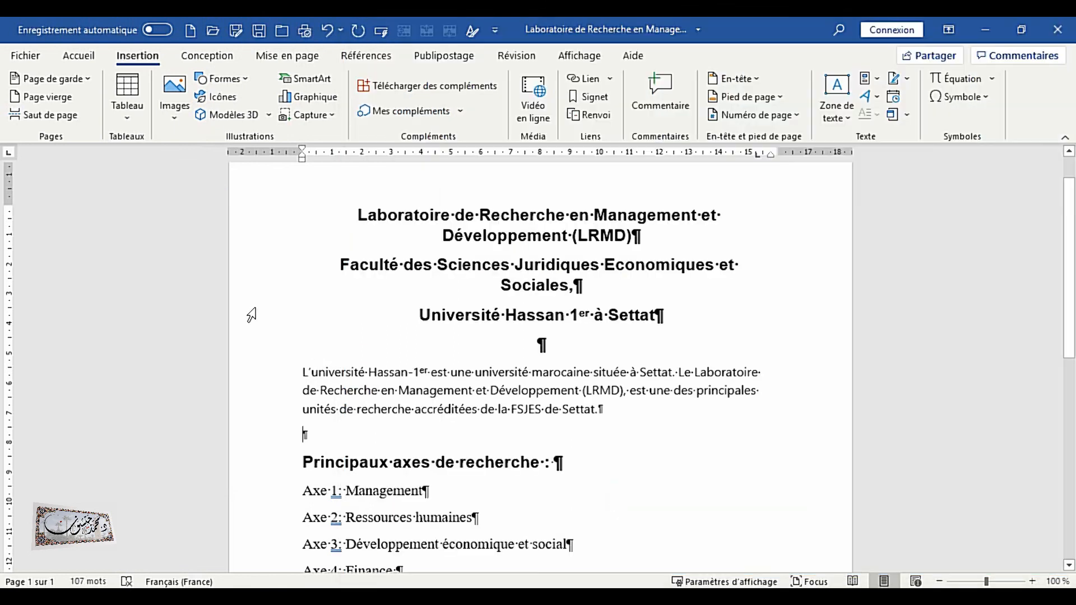
right_click(312, 439)
left_click(354, 263)
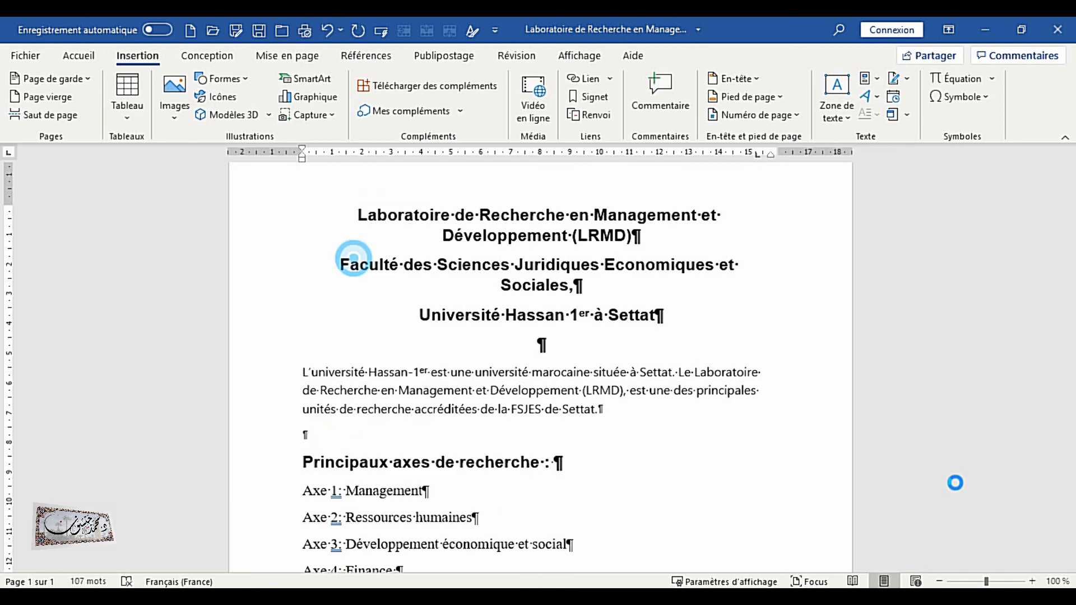
left_click(434, 395)
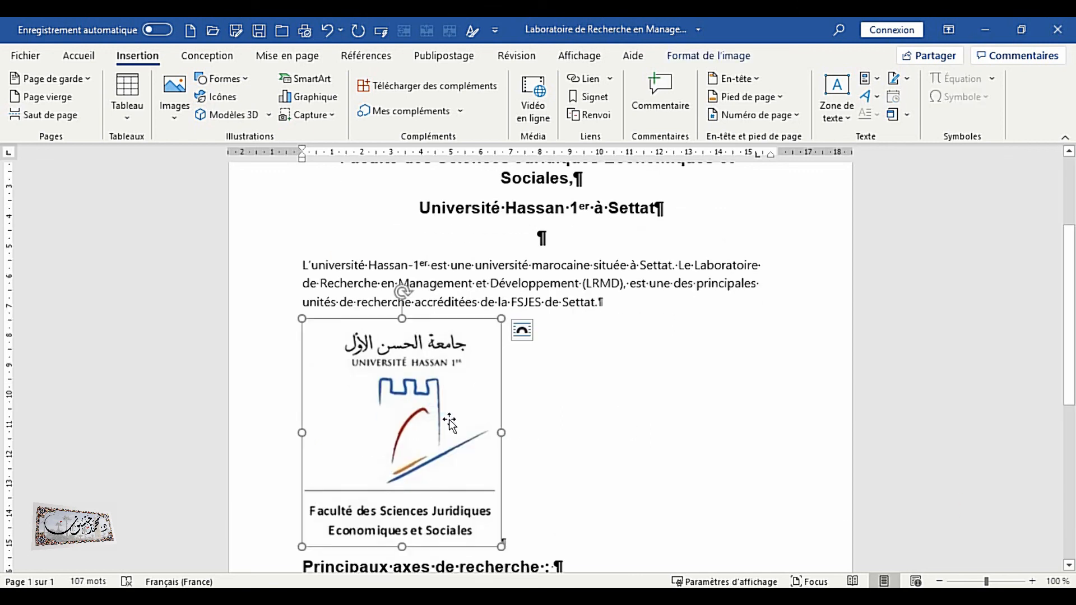
Scale the pasted university logo down to about 3.61 × 3.15 cm and apply the strongest sharpening correction
left_click(529, 331)
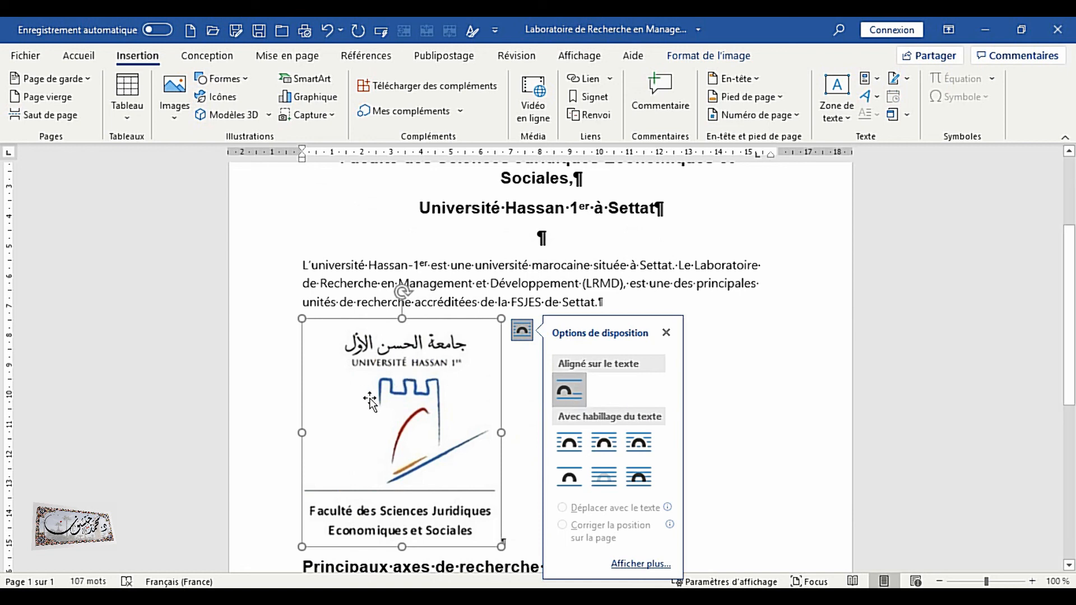
left_click_drag(502, 547, 411, 389)
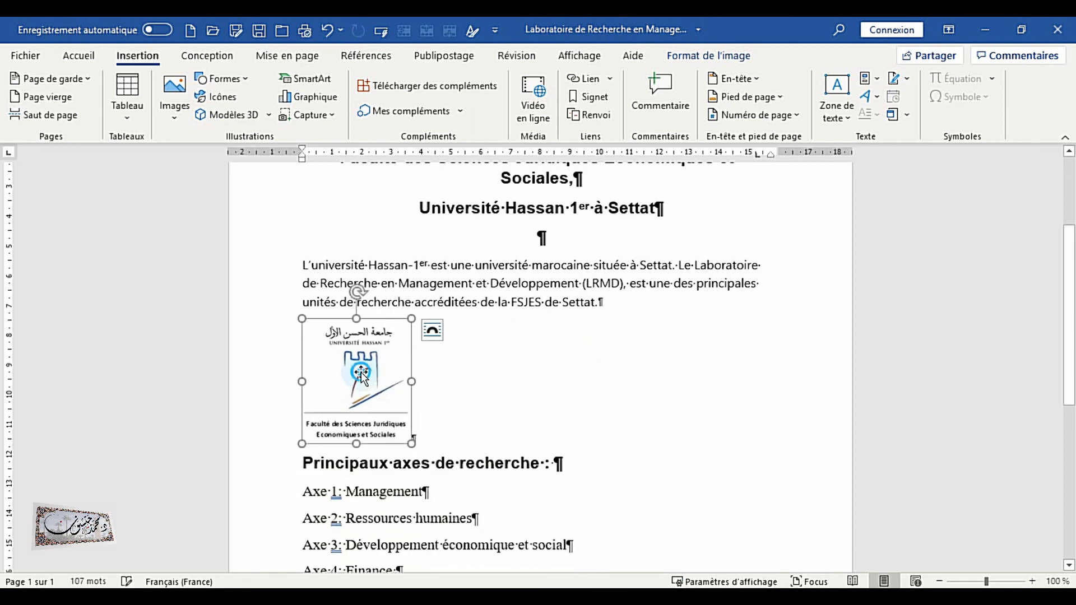
left_click(711, 55)
left_click(92, 116)
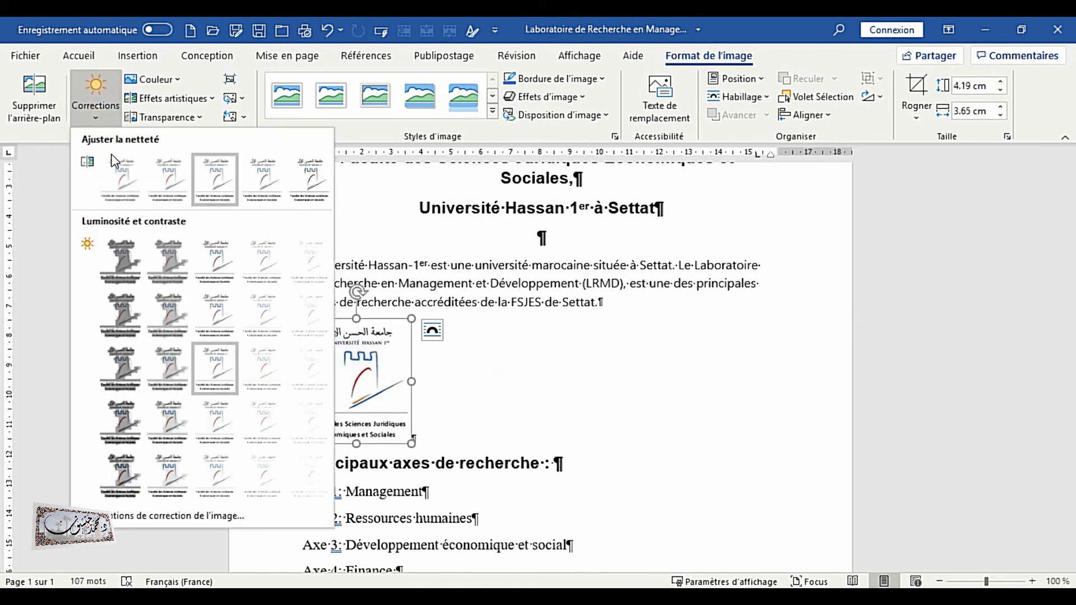
left_click(310, 180)
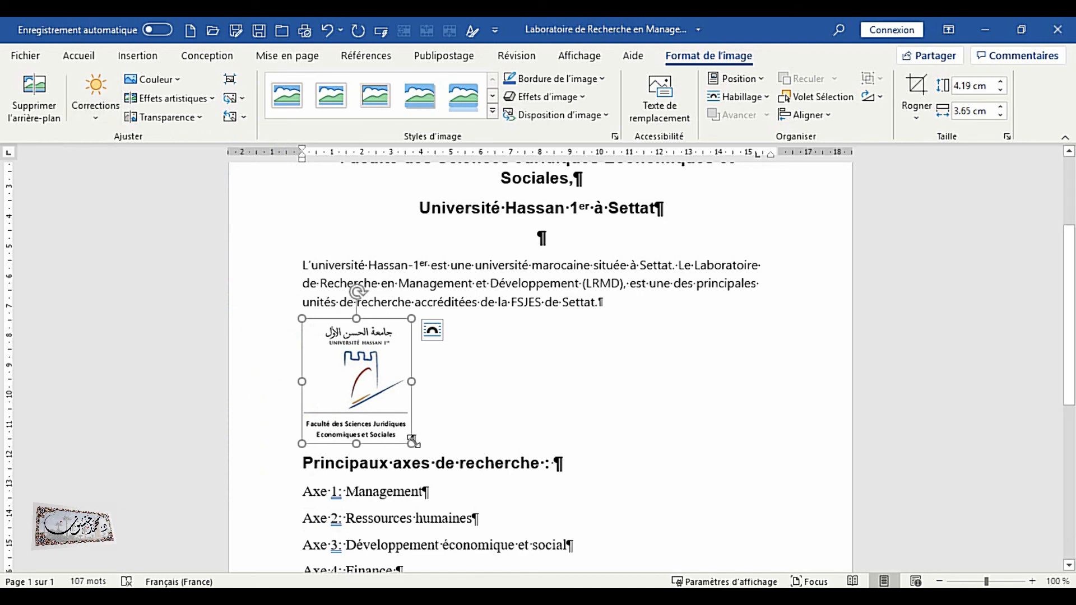
left_click_drag(413, 441, 397, 427)
Set the logo's text wrapping to Square and move it to the right of the research axes heading
left_click(328, 358)
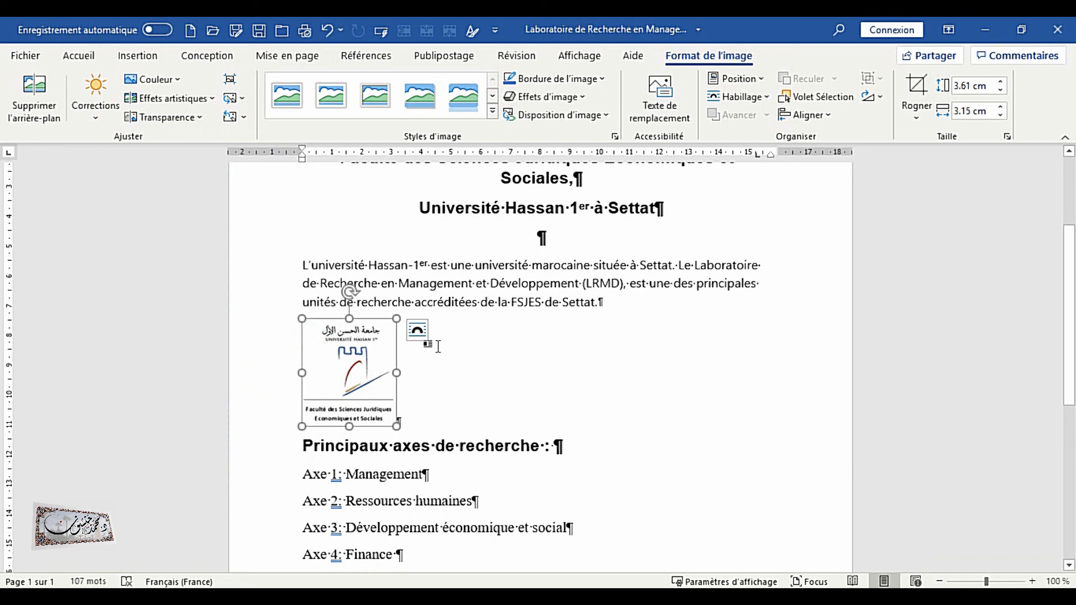
left_click(417, 331)
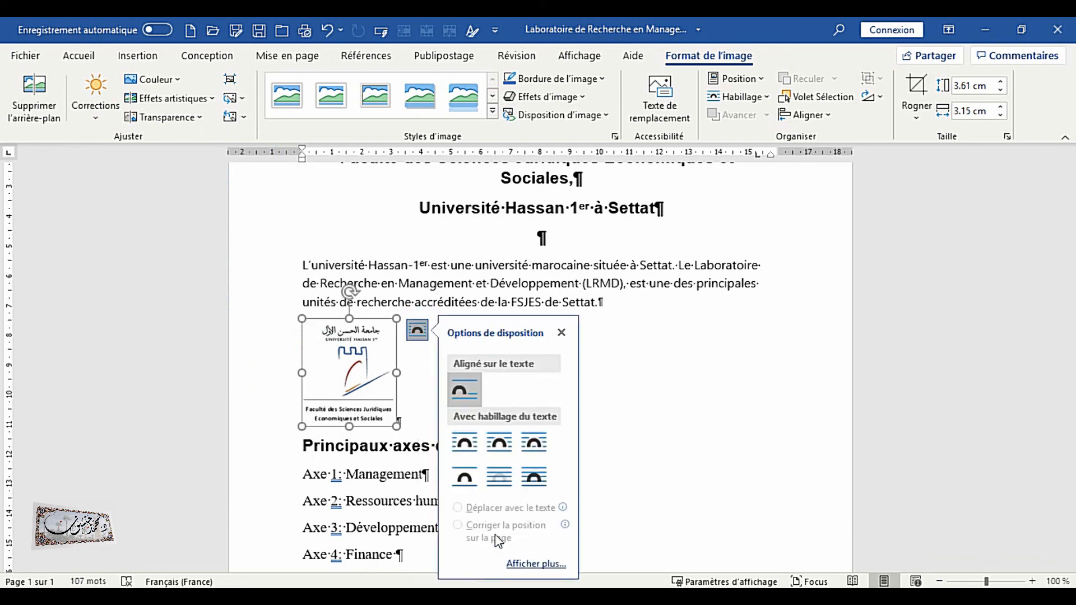
left_click(467, 446)
left_click(330, 376)
left_click_drag(666, 352, 798, 378)
left_click(807, 334)
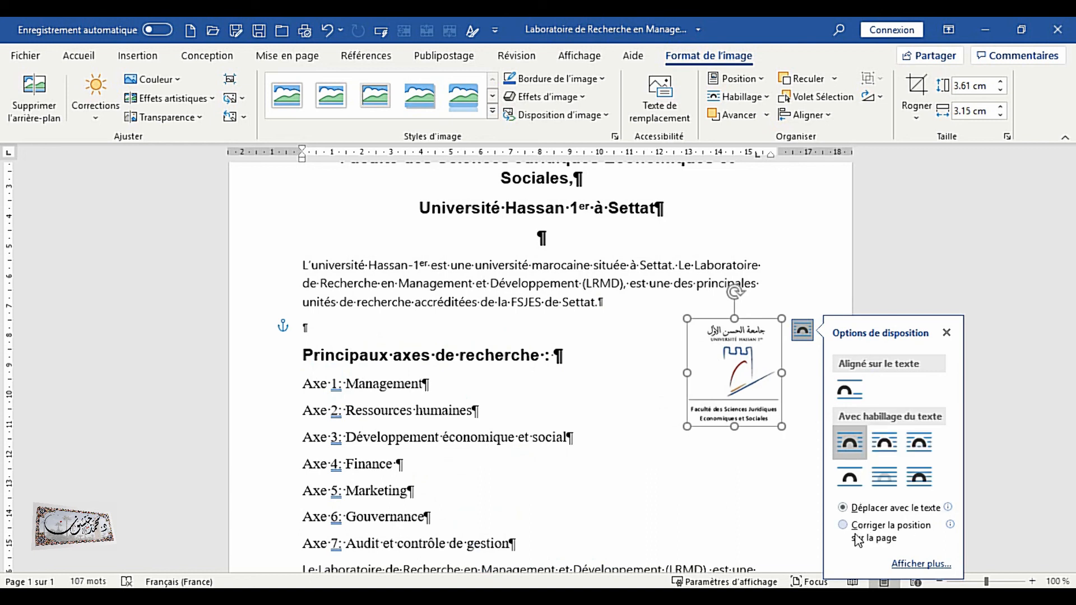
left_click_drag(730, 380, 699, 373)
Fix the logo's position on the page and nudge it slightly up and right
left_click(755, 94)
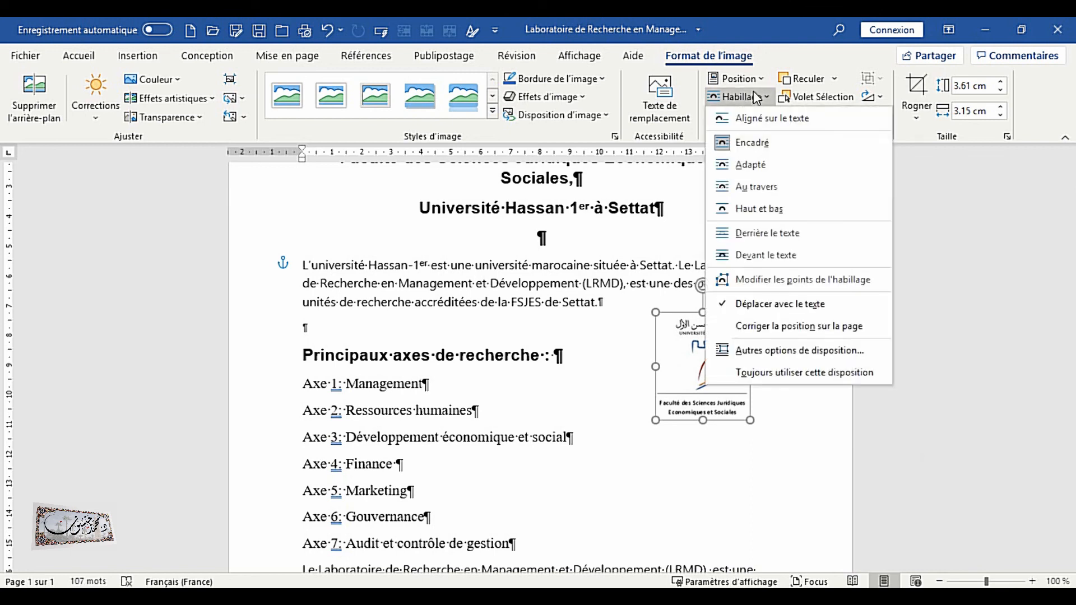
left_click(773, 327)
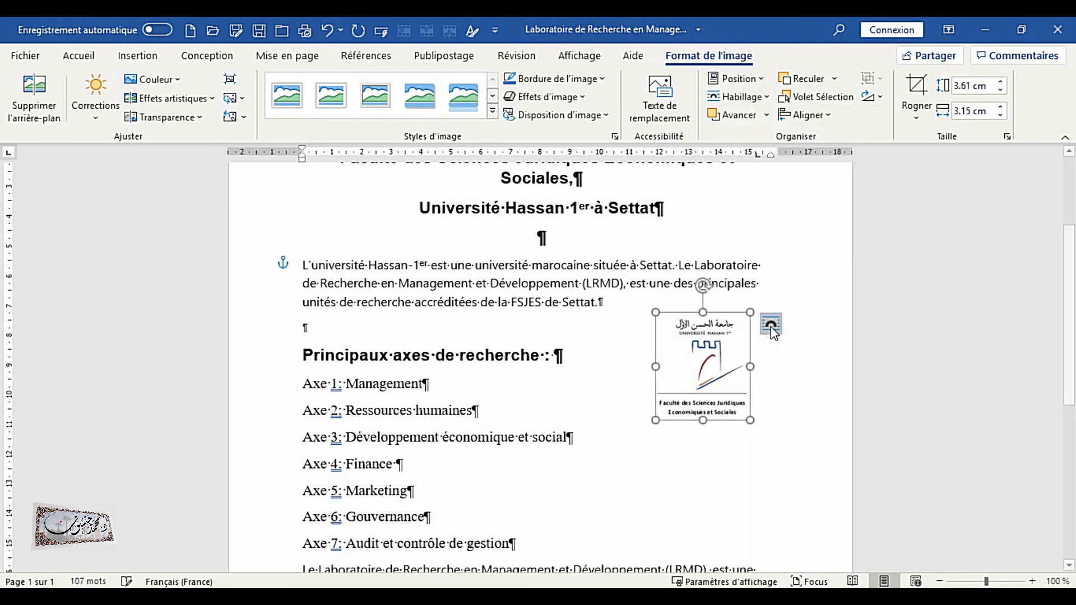
mouse_move(716, 380)
left_mouse_down()
mouse_move(736, 346)
mouse_move(724, 280)
mouse_move(707, 375)
mouse_move(727, 373)
left_mouse_up()
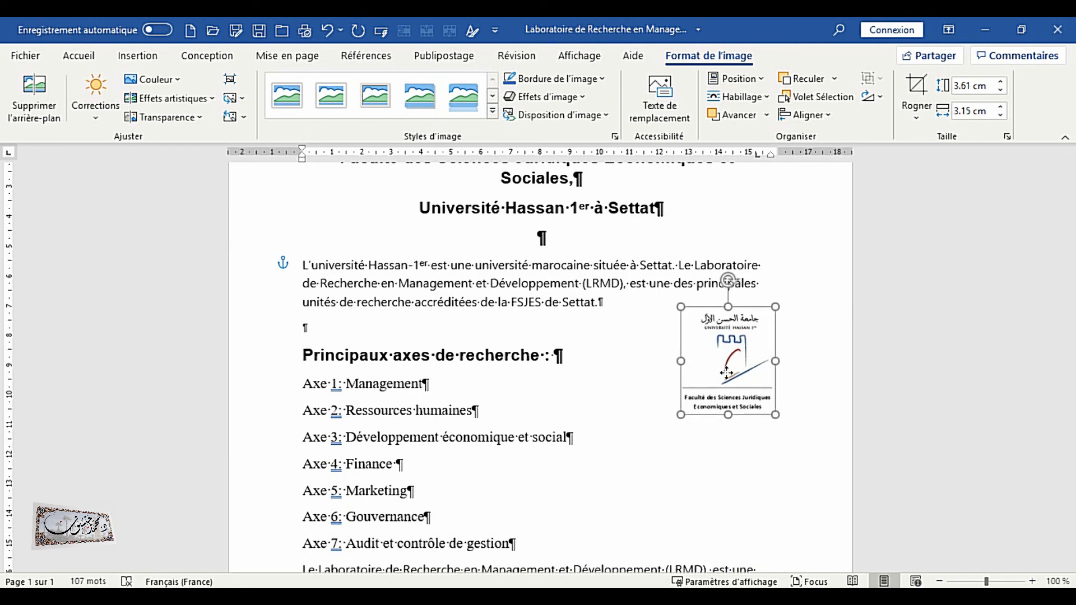
left_click(661, 445)
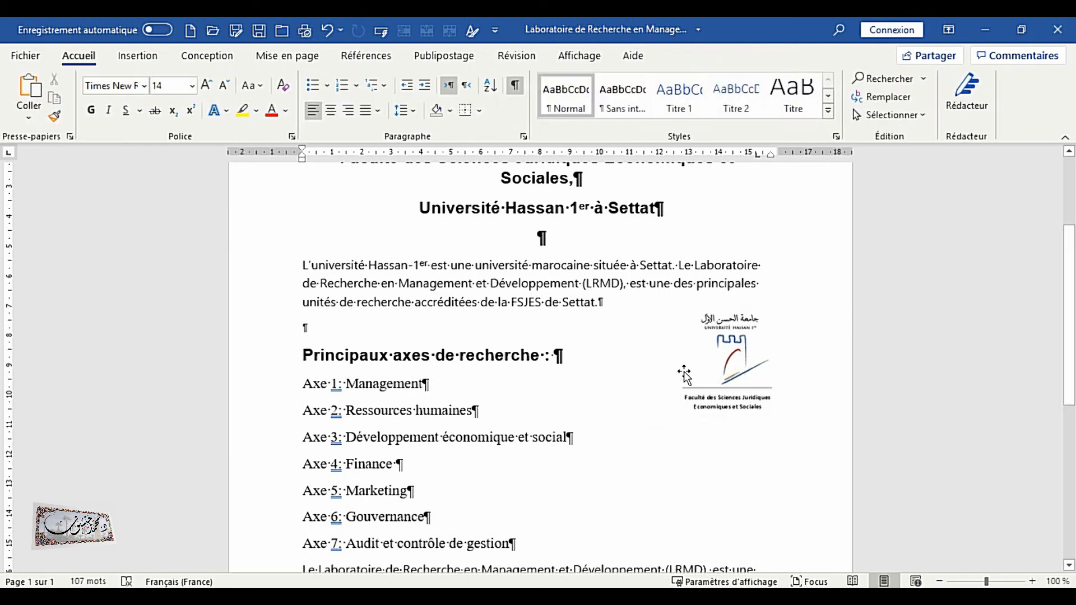
left_click(729, 370)
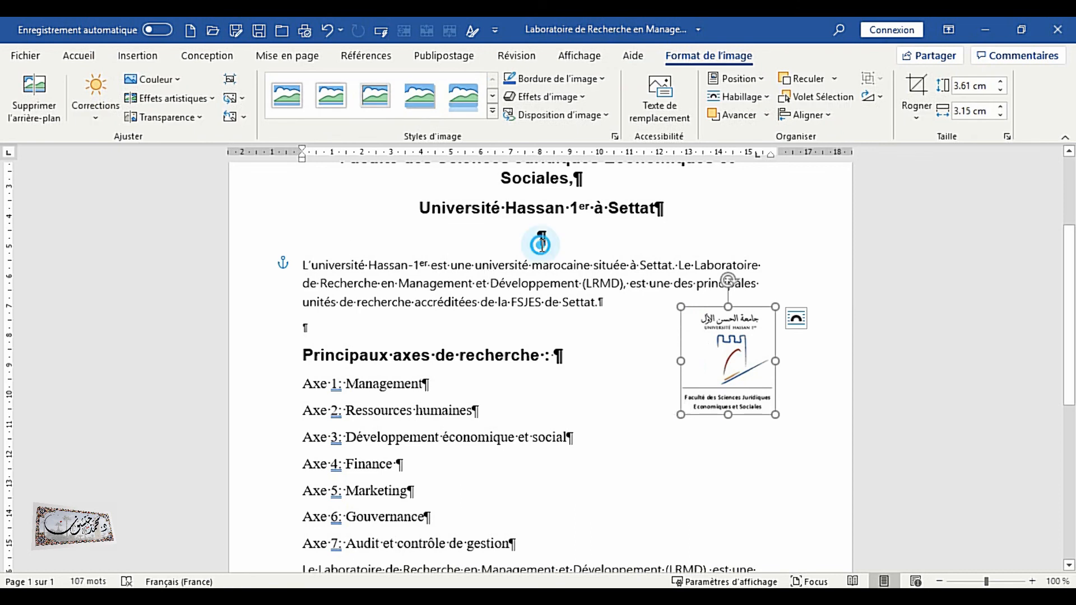
Add three empty paragraphs below the university name and remove them again
left_click(543, 238)
key("Return")
key("Return")
key("Return")
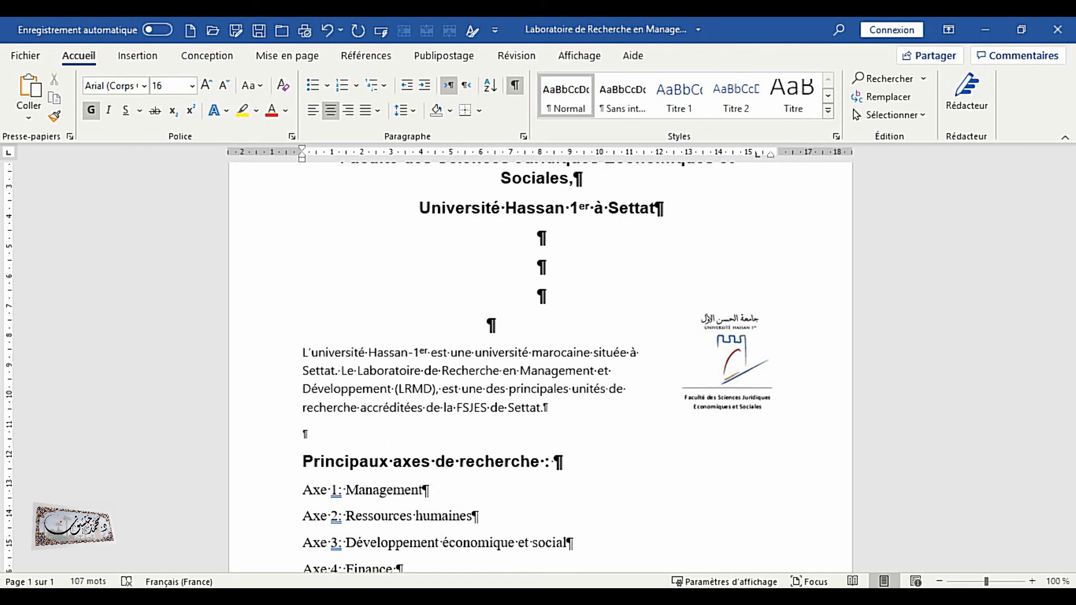
key("BackSpace")
key("BackSpace")
key("BackSpace")
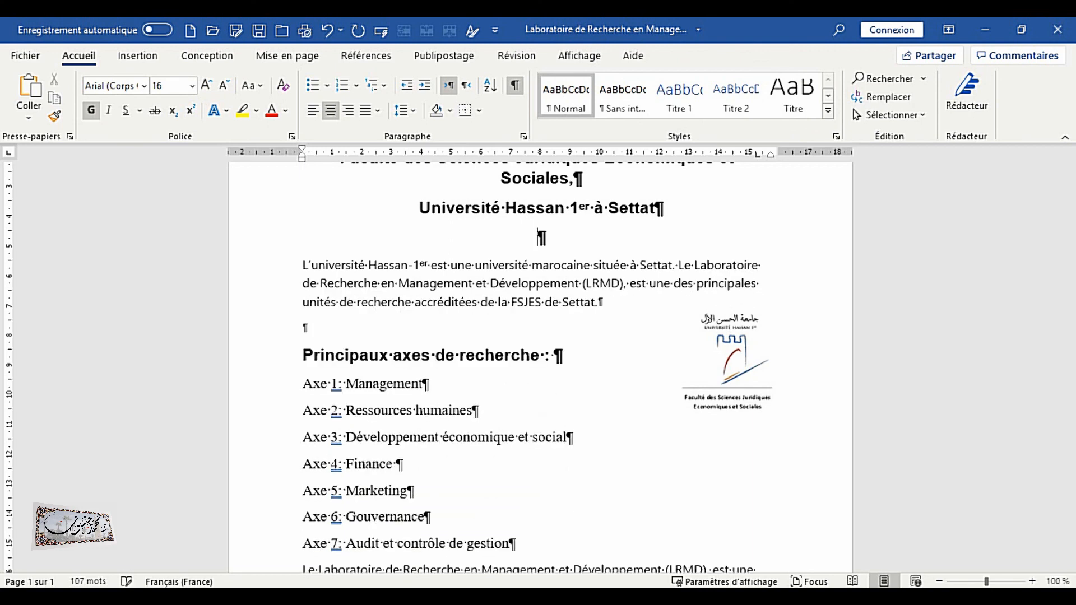
scroll(602, 355, "up", 3)
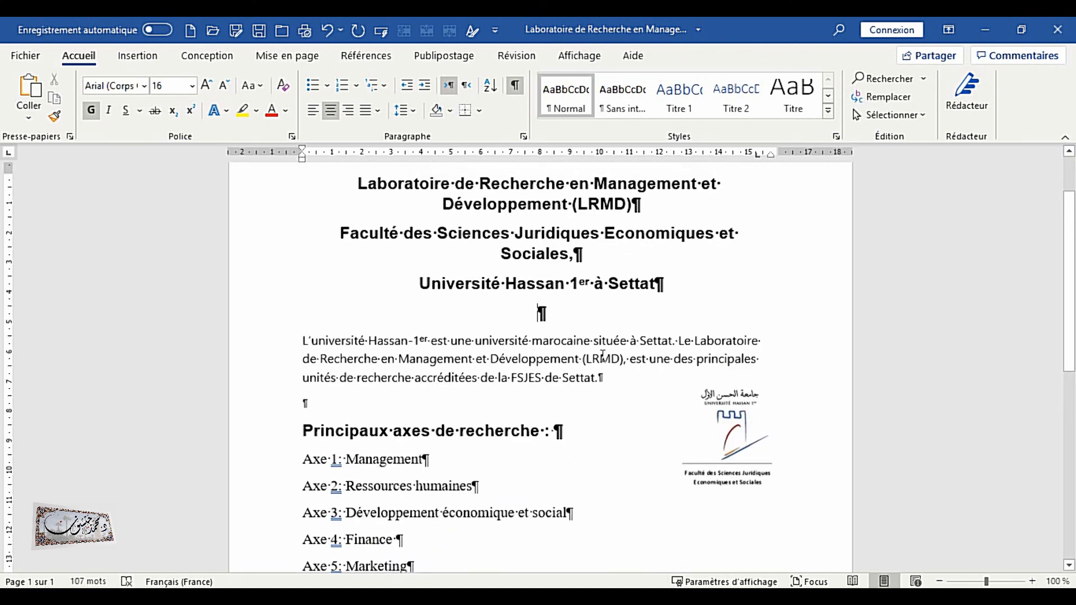
scroll(648, 428, "up", 1)
scroll(647, 431, "down", 5)
scroll(649, 432, "up", 6)
scroll(651, 432, "up", 1)
scroll(649, 432, "down", 5)
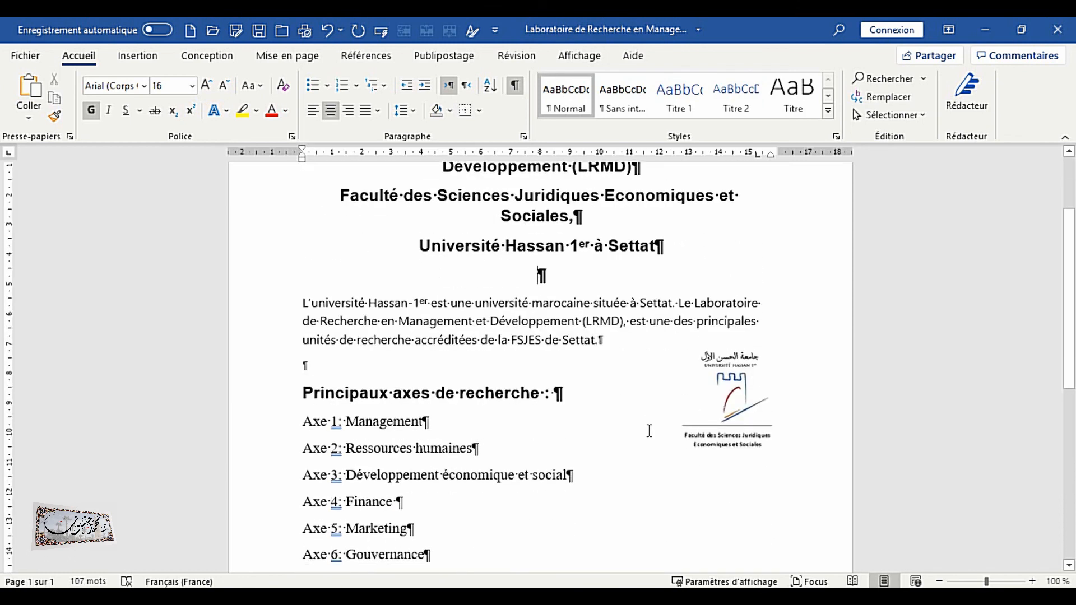
Delete the introductory paragraph, then undo and paste it back in place
scroll(534, 355, "up", 3)
left_click_drag(303, 378, 579, 416)
key("Delete")
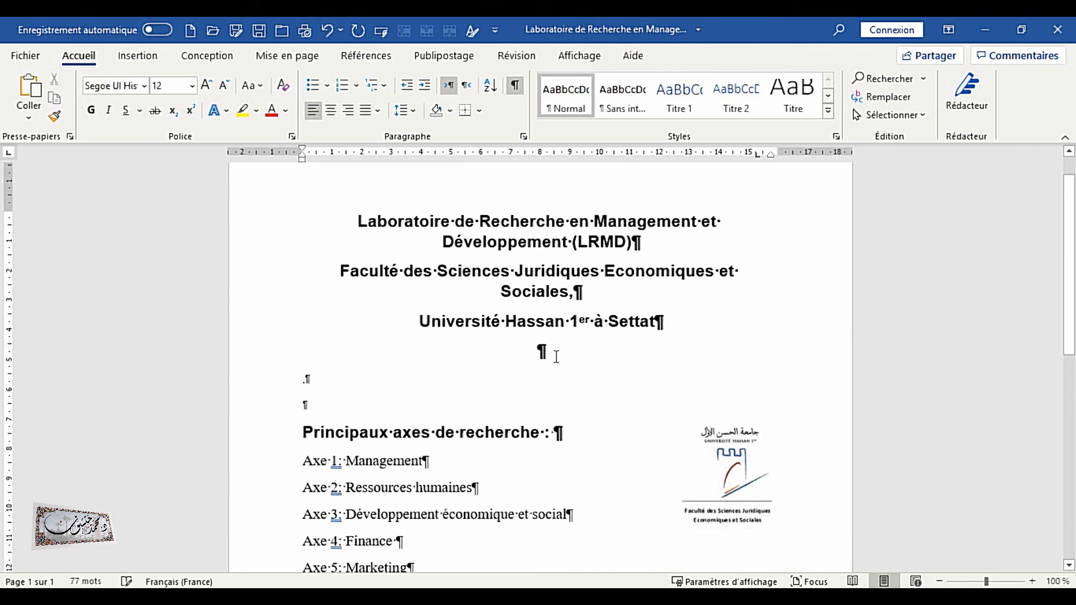
key("Delete")
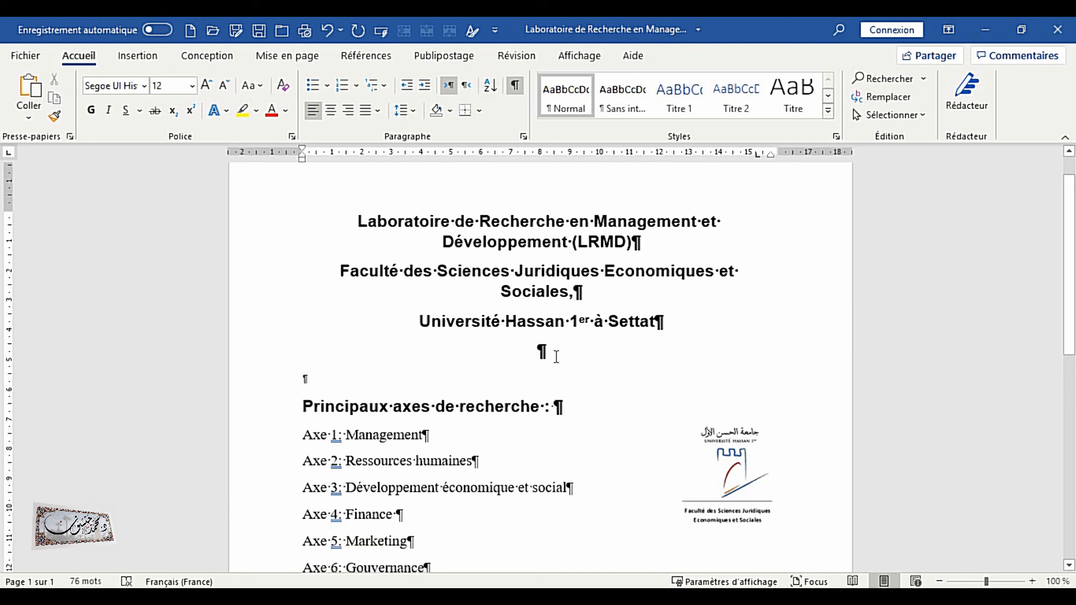
key("ctrl")
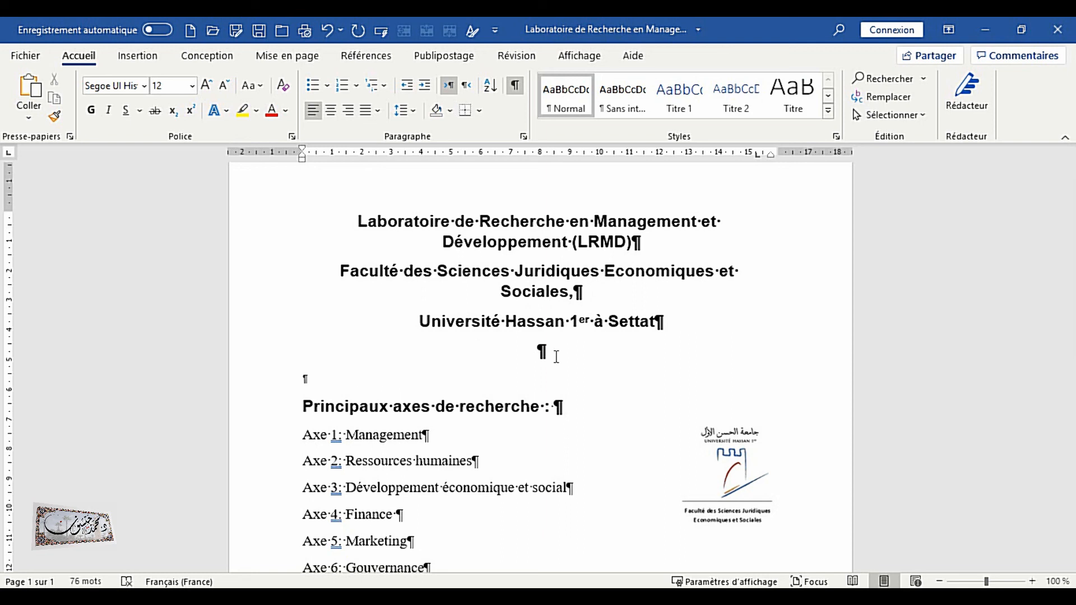
key("ctrl+z")
type("L’université Hassan-1er est une université marocaine située à Settat. Le Laboratoire de Recherche en Management et Développement (LRMD), est une des principales unités de recherche accréditées de la FSJES de Settat.")
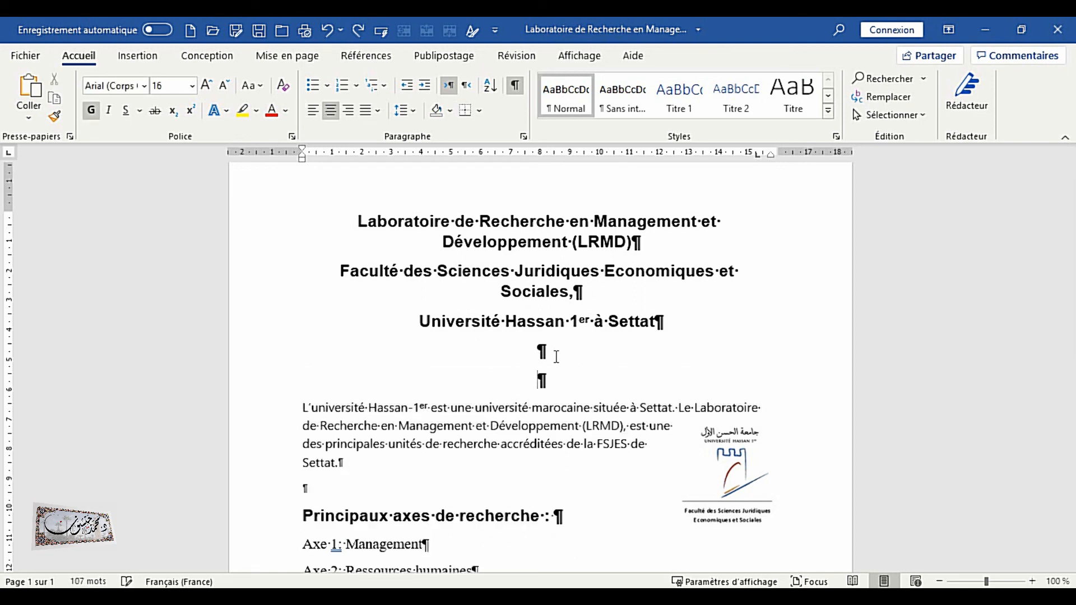
Hide formatting marks and tidy the blank lines so one empty line precedes the introductory paragraph
left_click(559, 359)
left_click(514, 84)
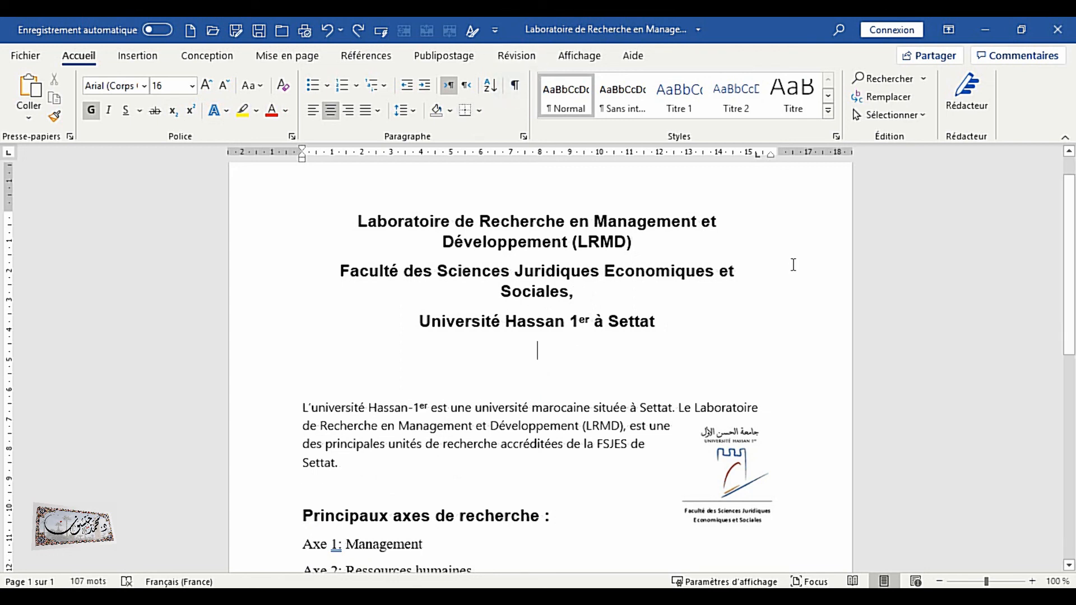
key("Delete")
key("Delete")
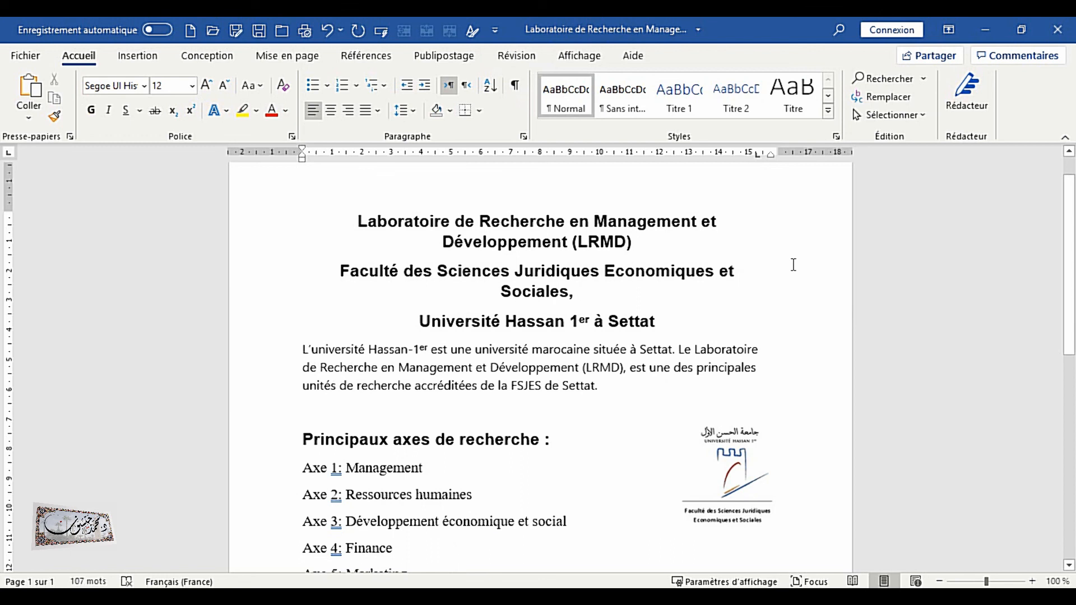
key("Return")
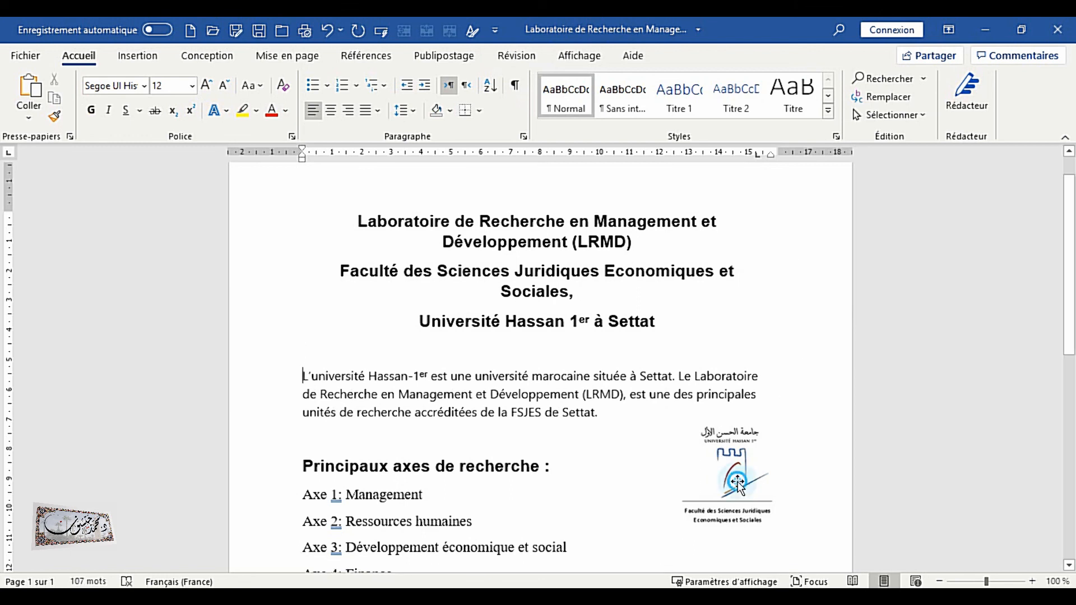
Select the university logo and open its picture formatting tools
left_click(737, 483)
left_click(745, 304)
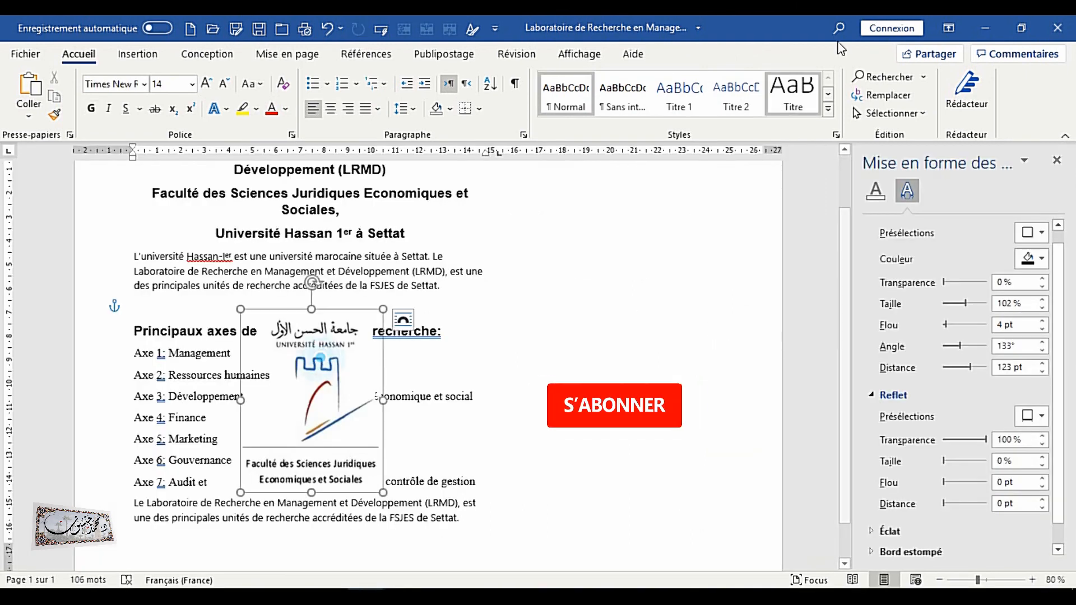
left_click(715, 54)
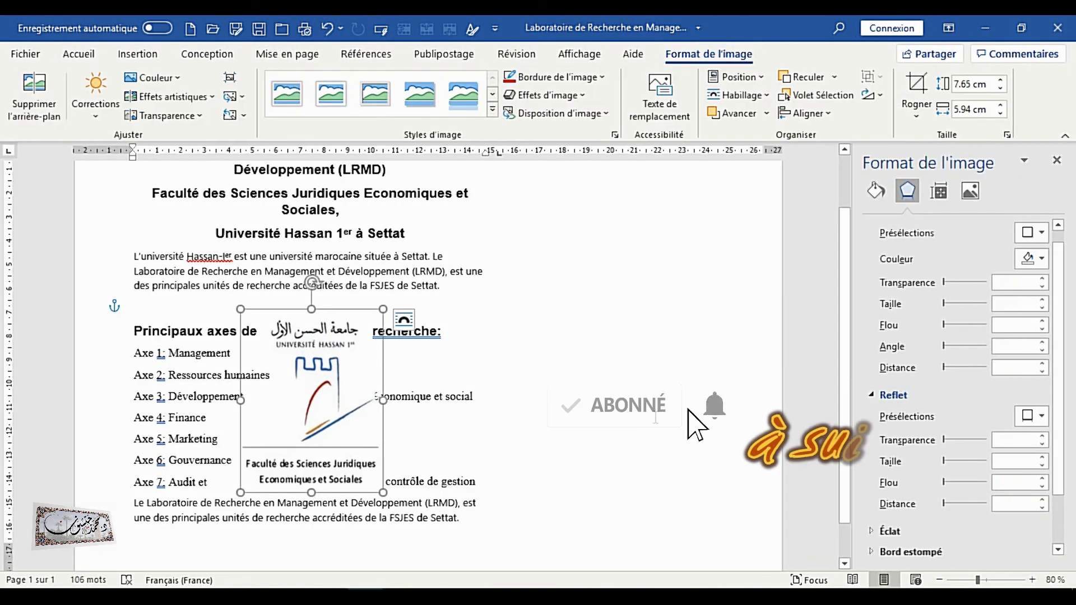